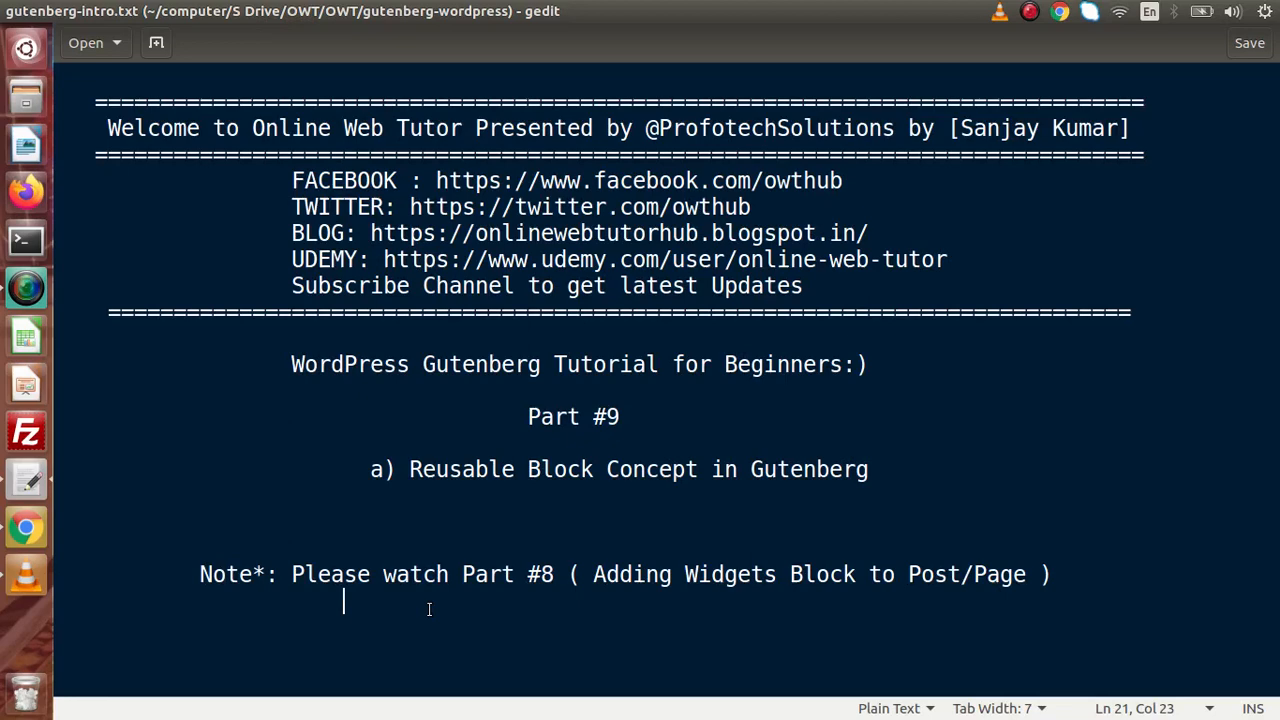
click(38, 531)
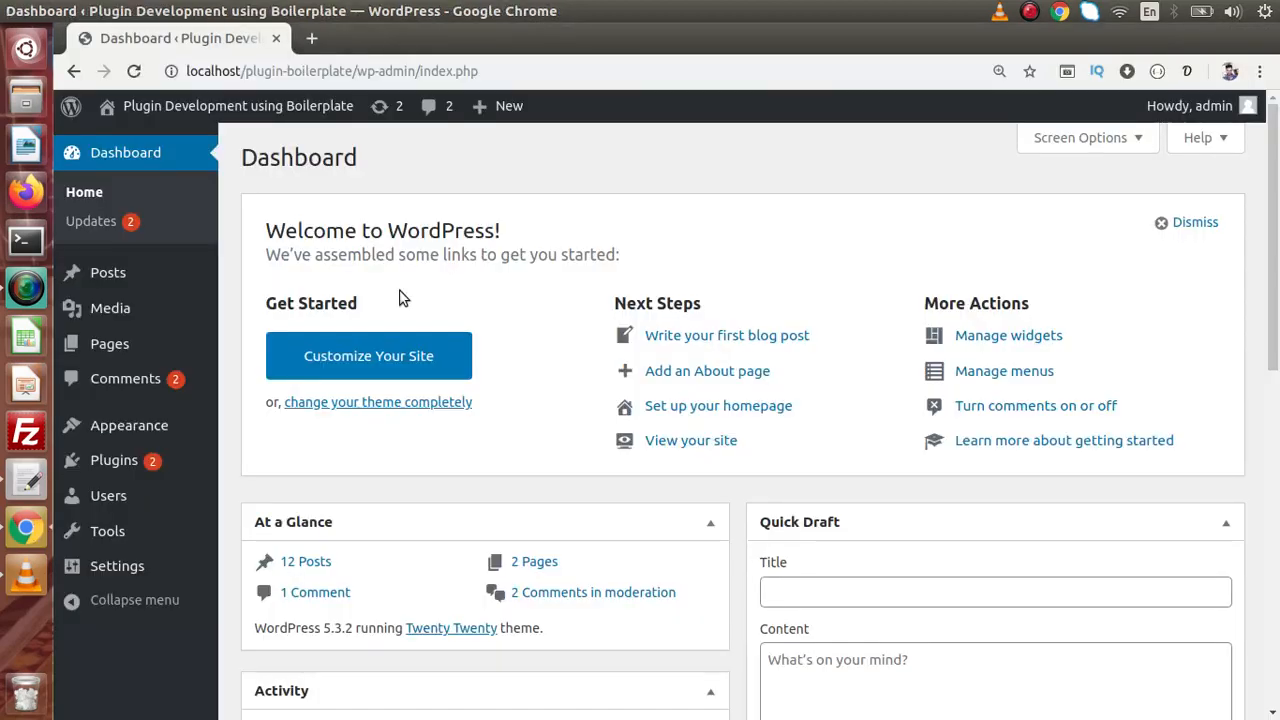
click(26, 481)
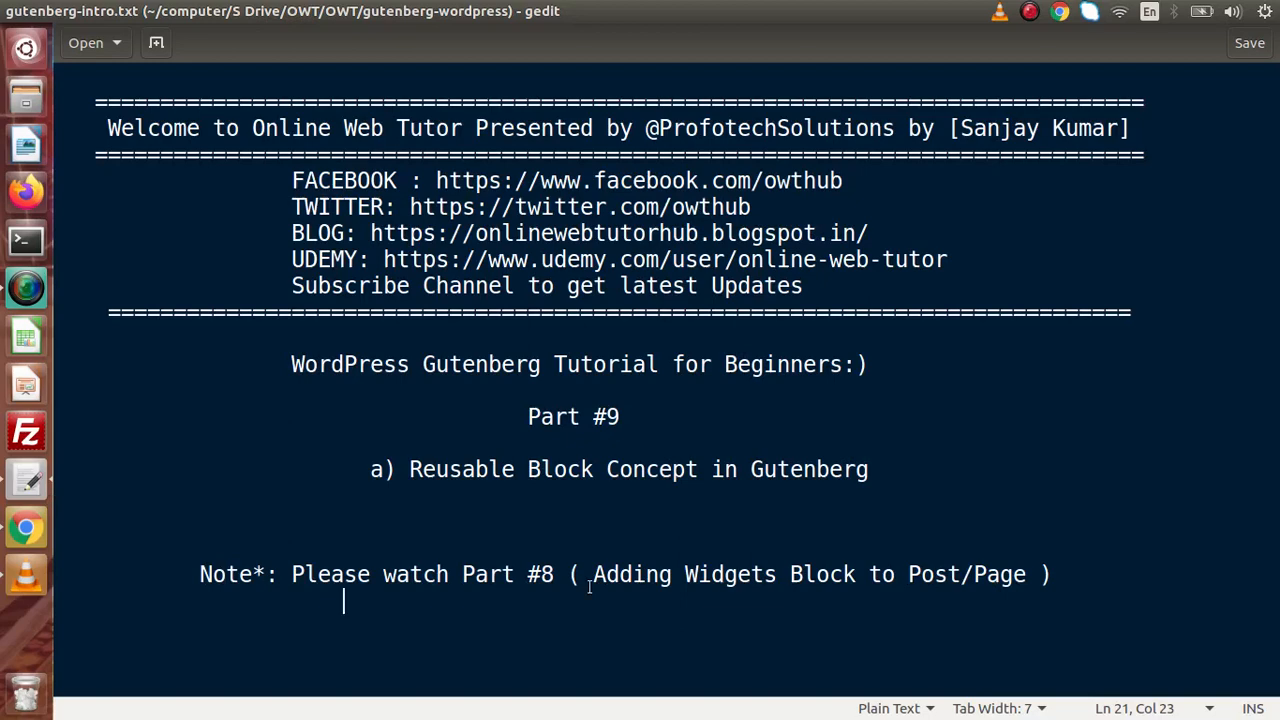
drag(409, 469, 595, 470)
click(595, 470)
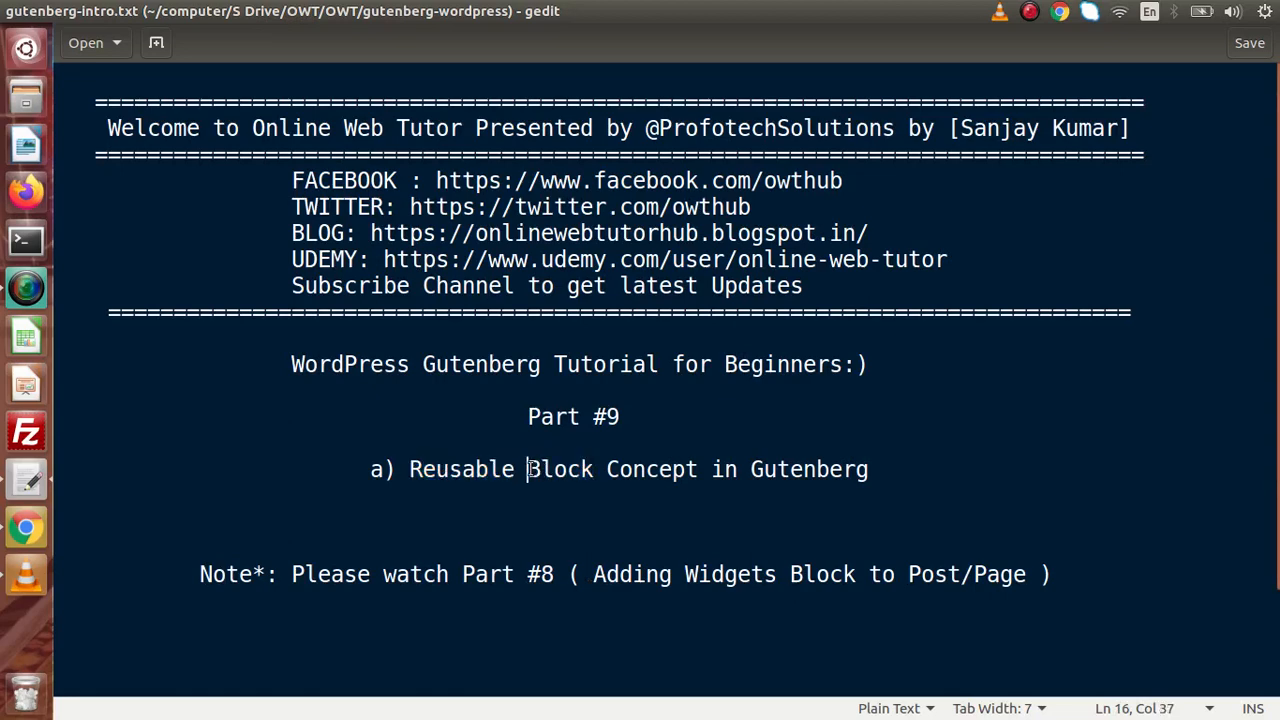
drag(528, 469, 595, 470)
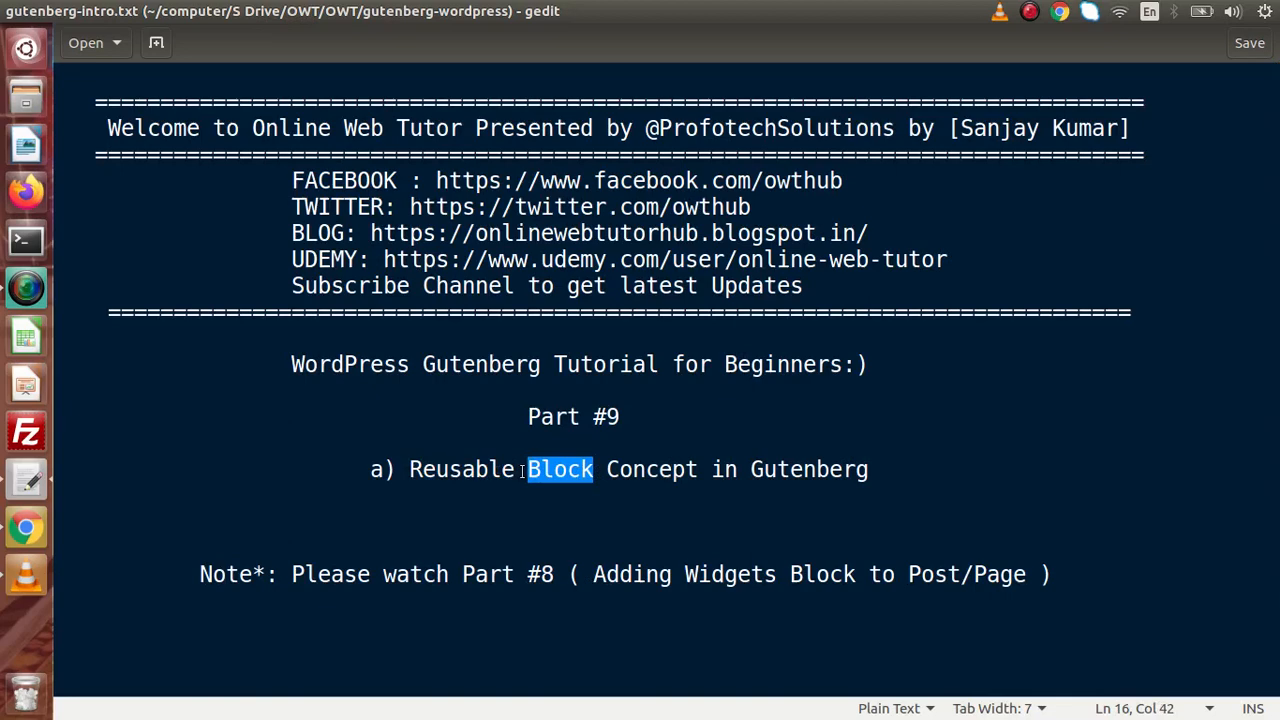
- Switch to the WordPress dashboard in Chrome and create a new post titled "Post Number 9"
click(27, 527)
click(120, 277)
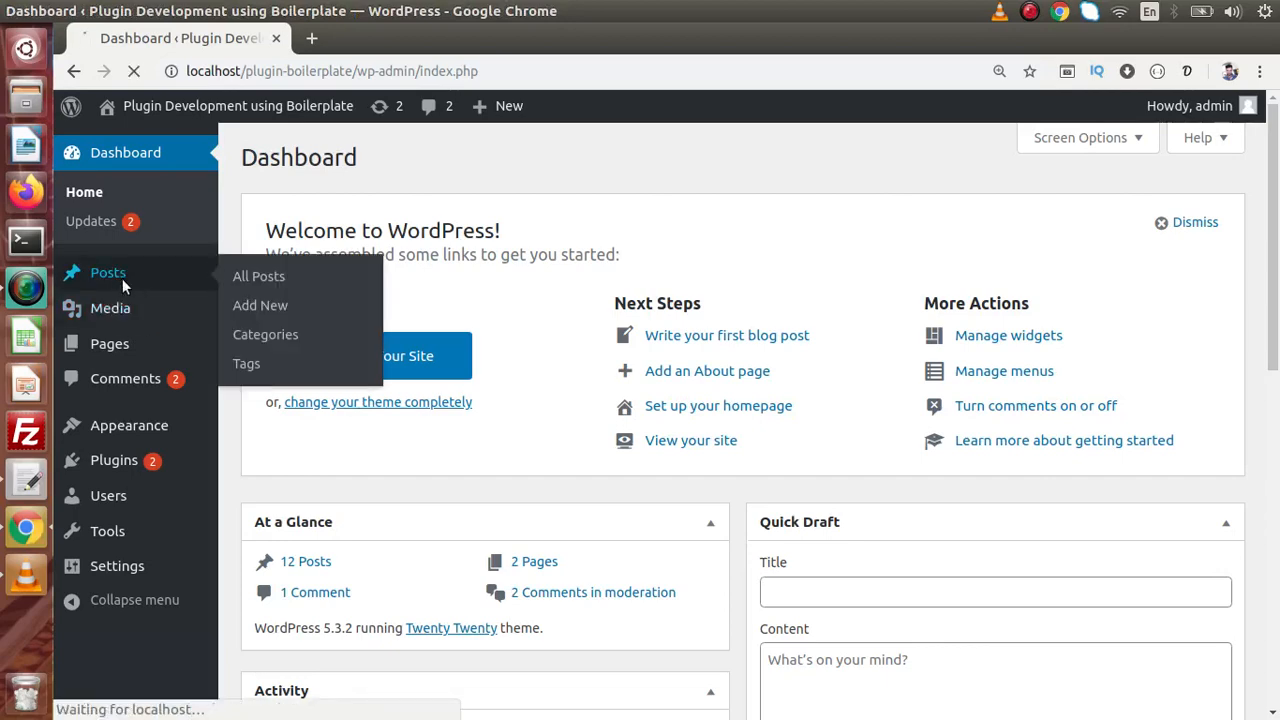
click(350, 162)
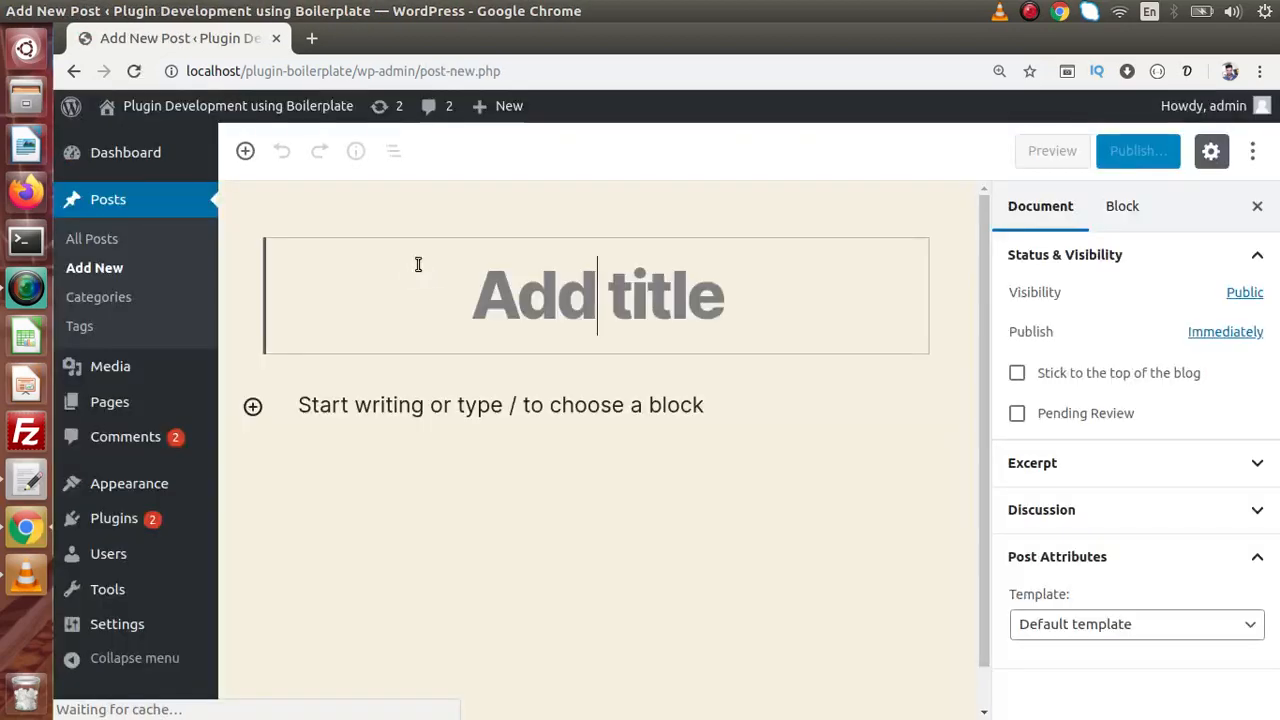
text(Post )
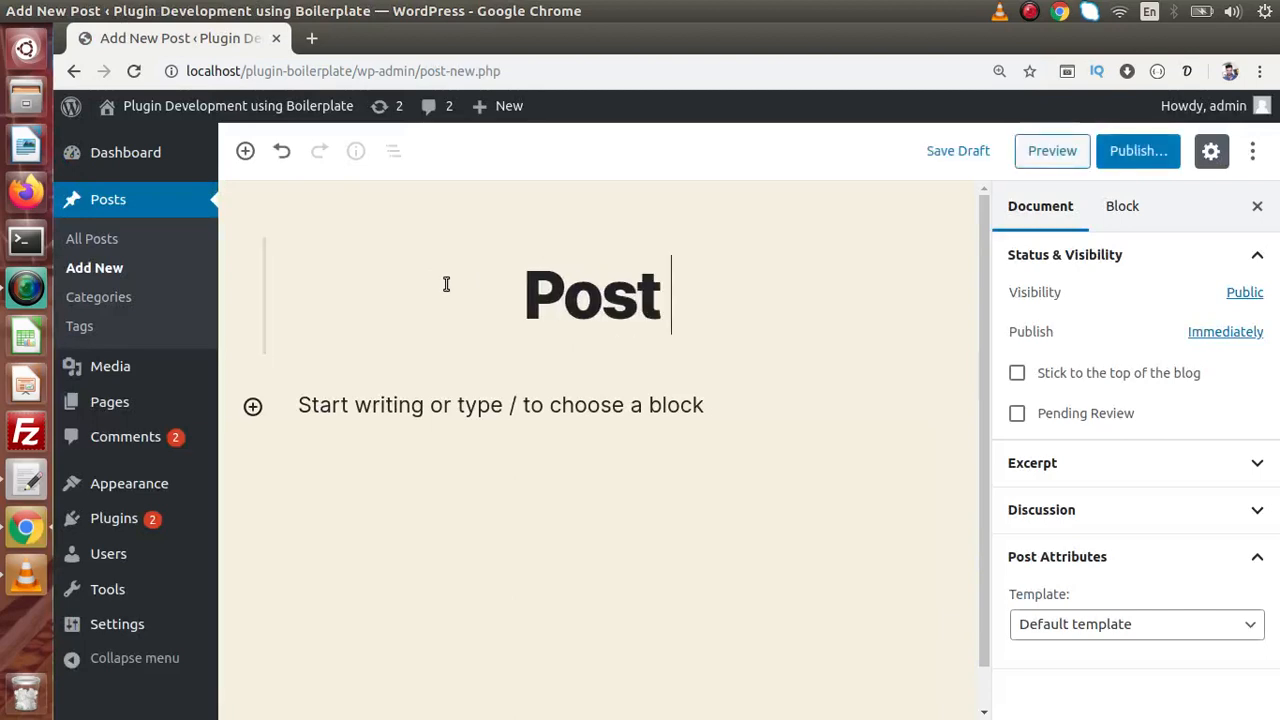
text(Number 9)
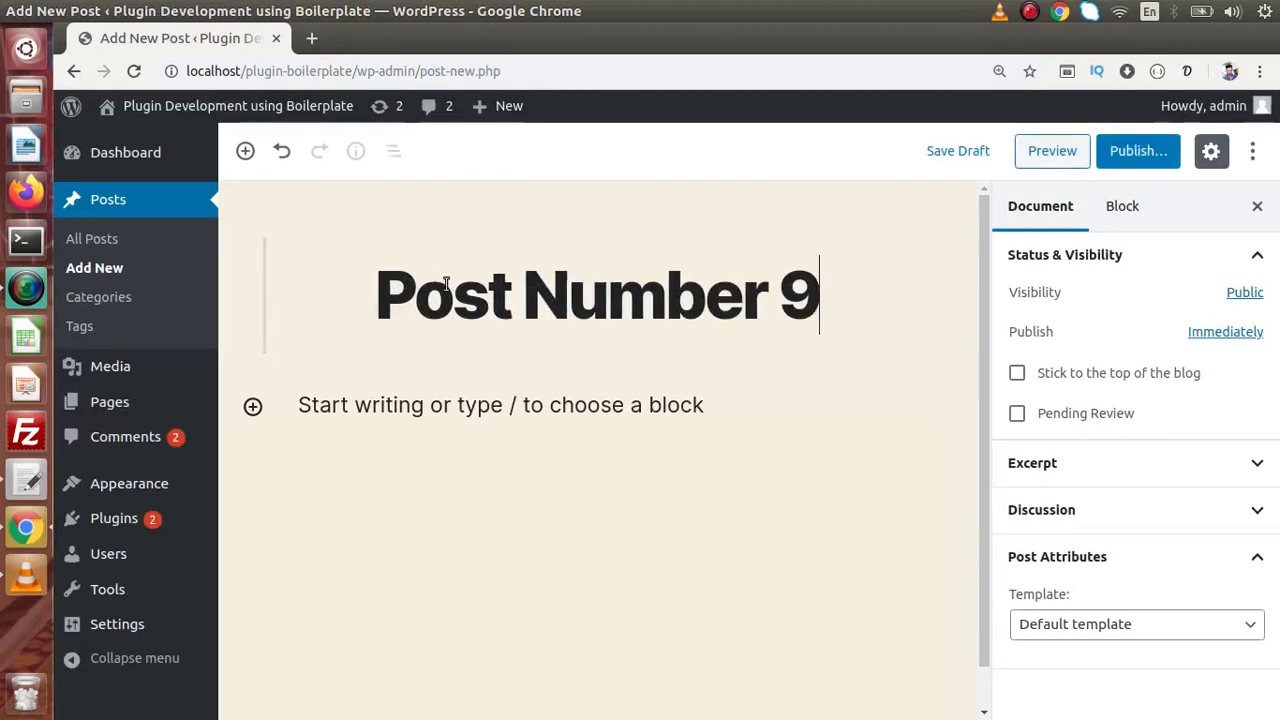
click(391, 409)
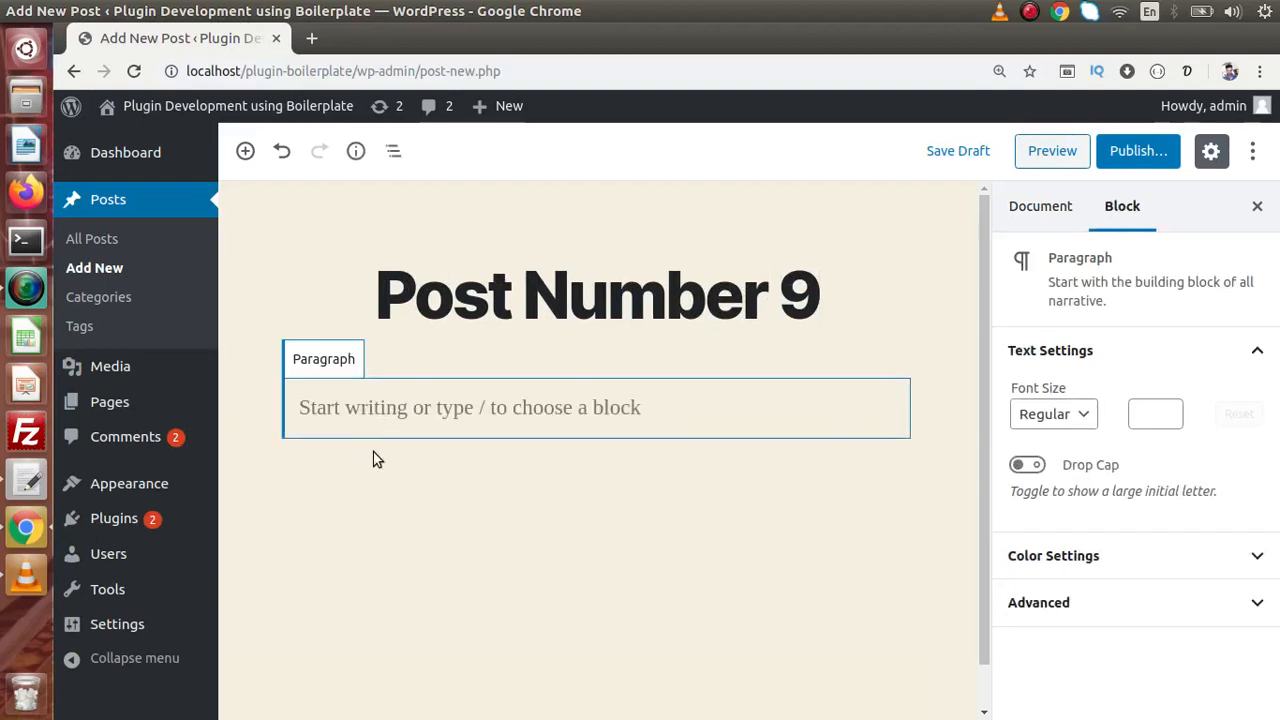
click(335, 468)
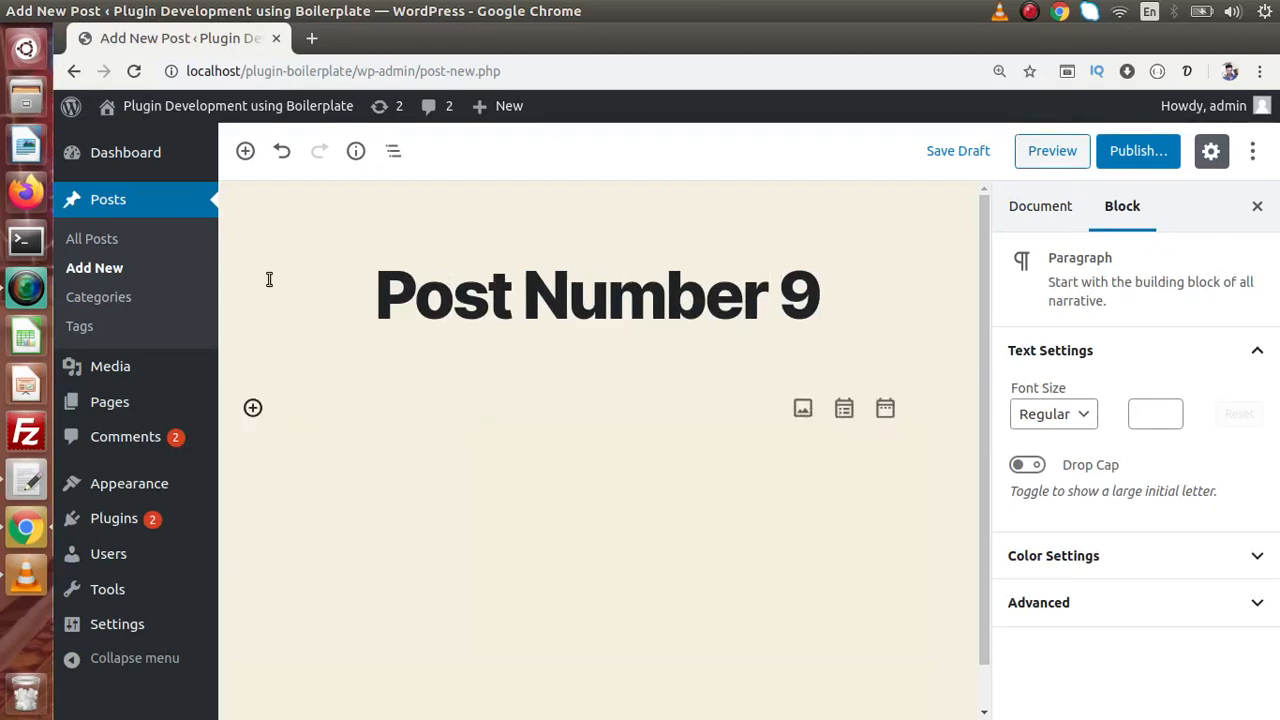
click(245, 150)
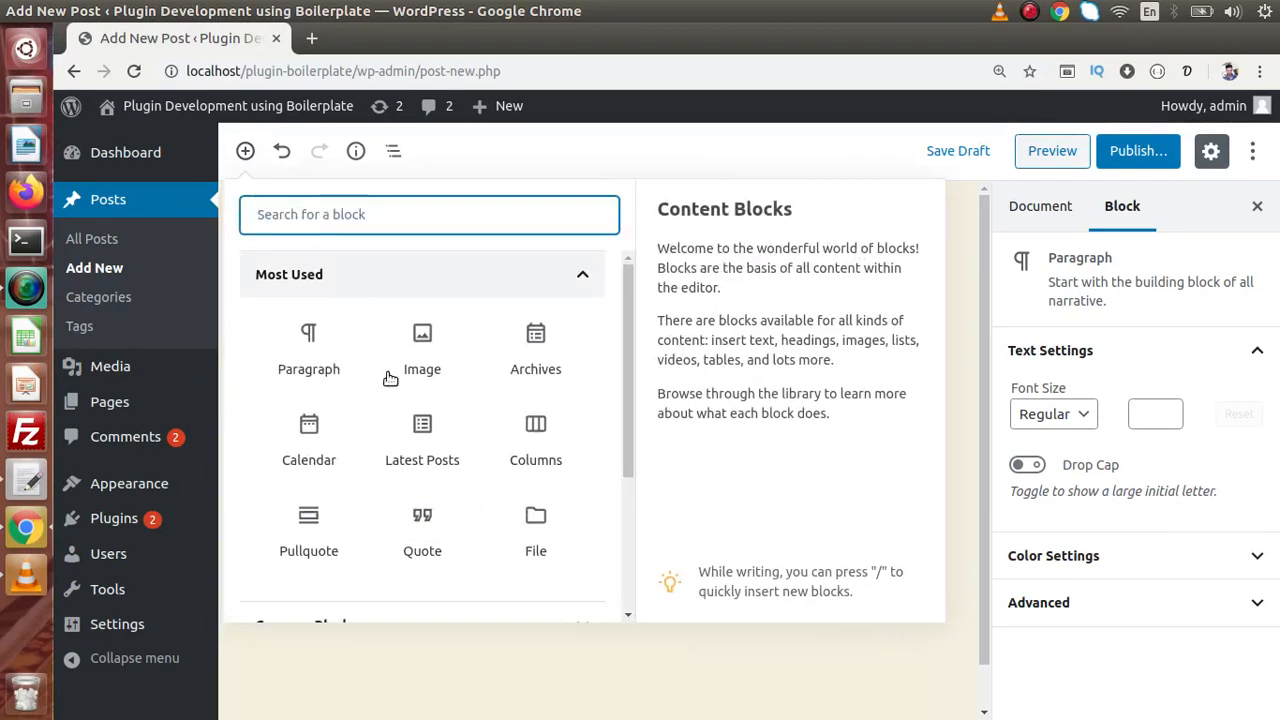
click(314, 516)
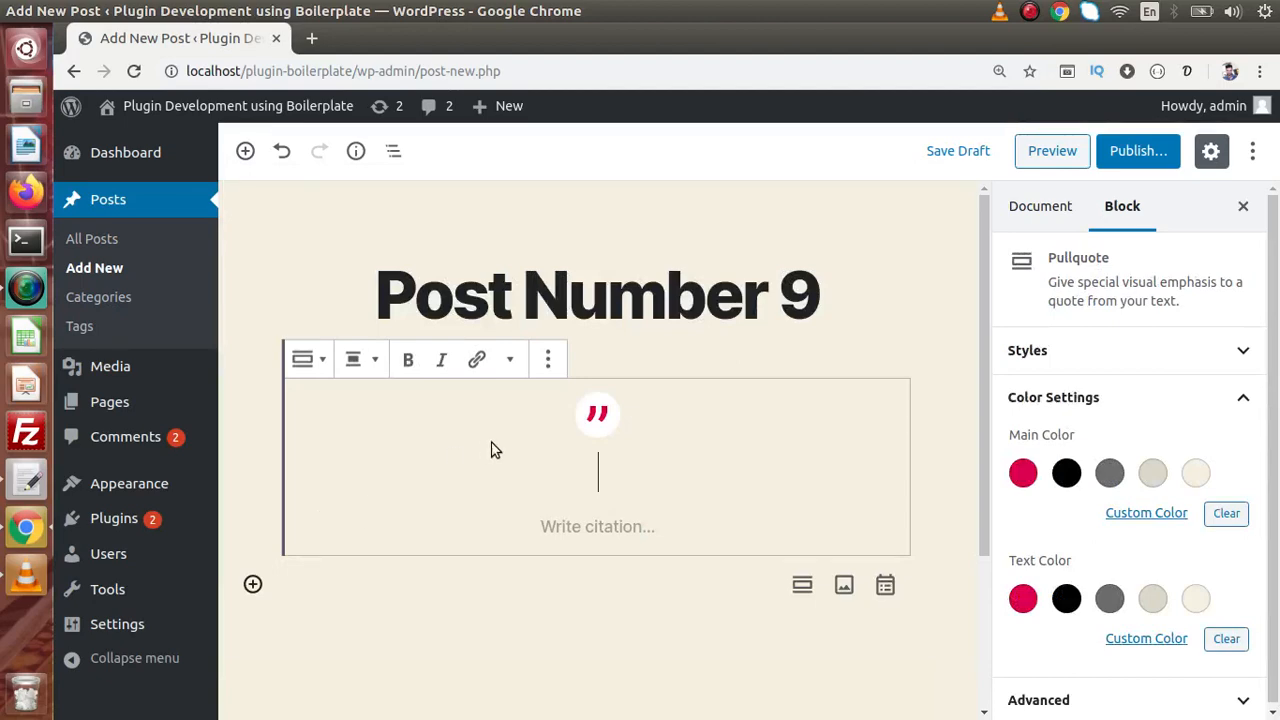
drag(983, 340, 982, 428)
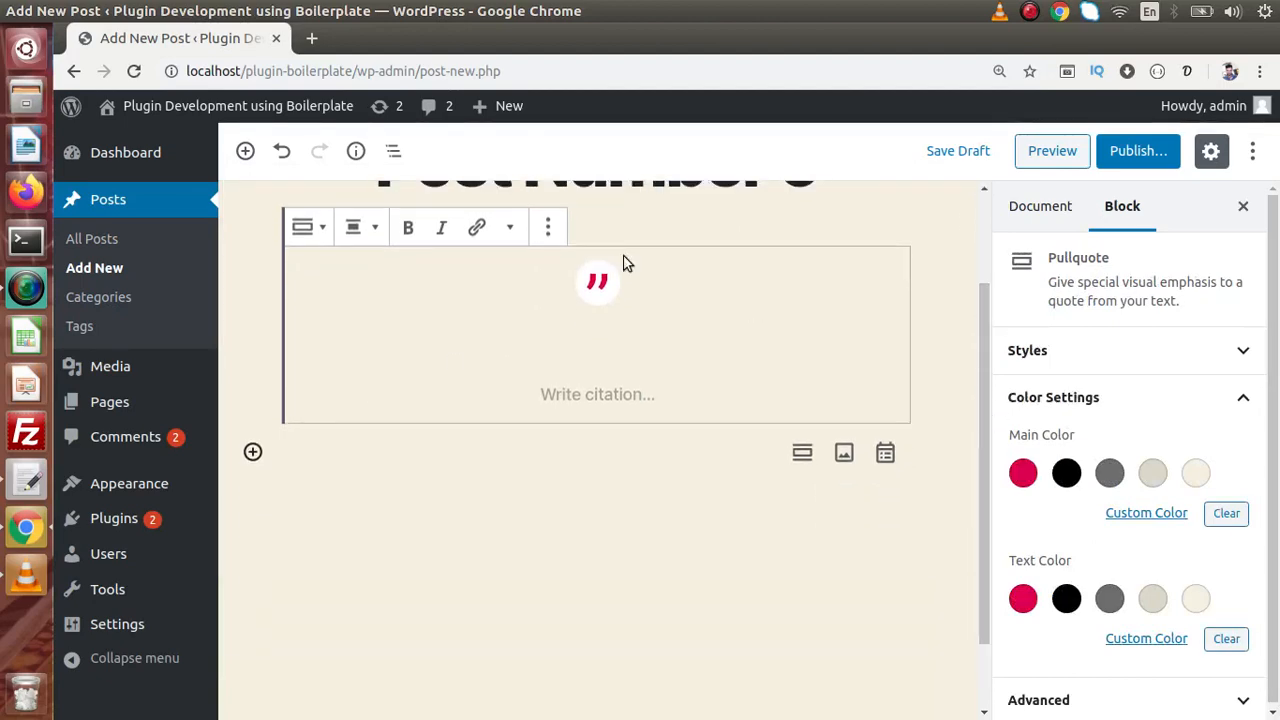
click(549, 228)
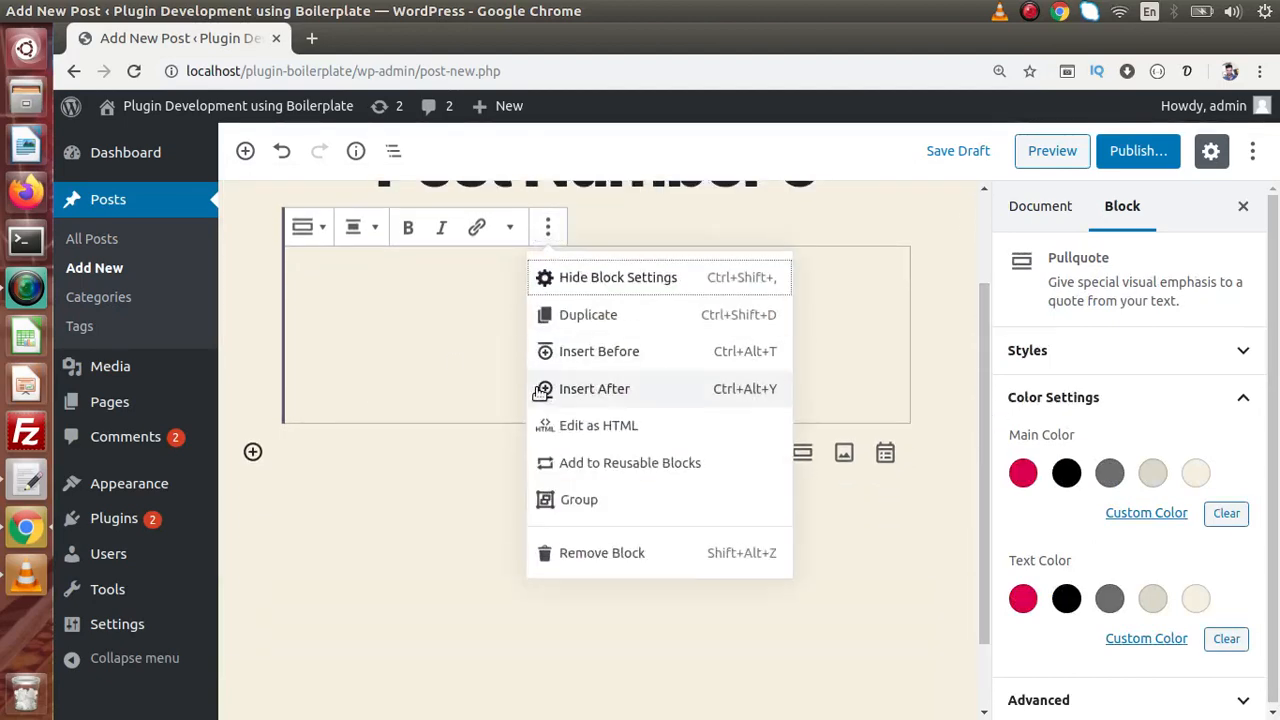
click(582, 553)
- Insert a Columns block below the post title using the layout with three equal columns
click(253, 360)
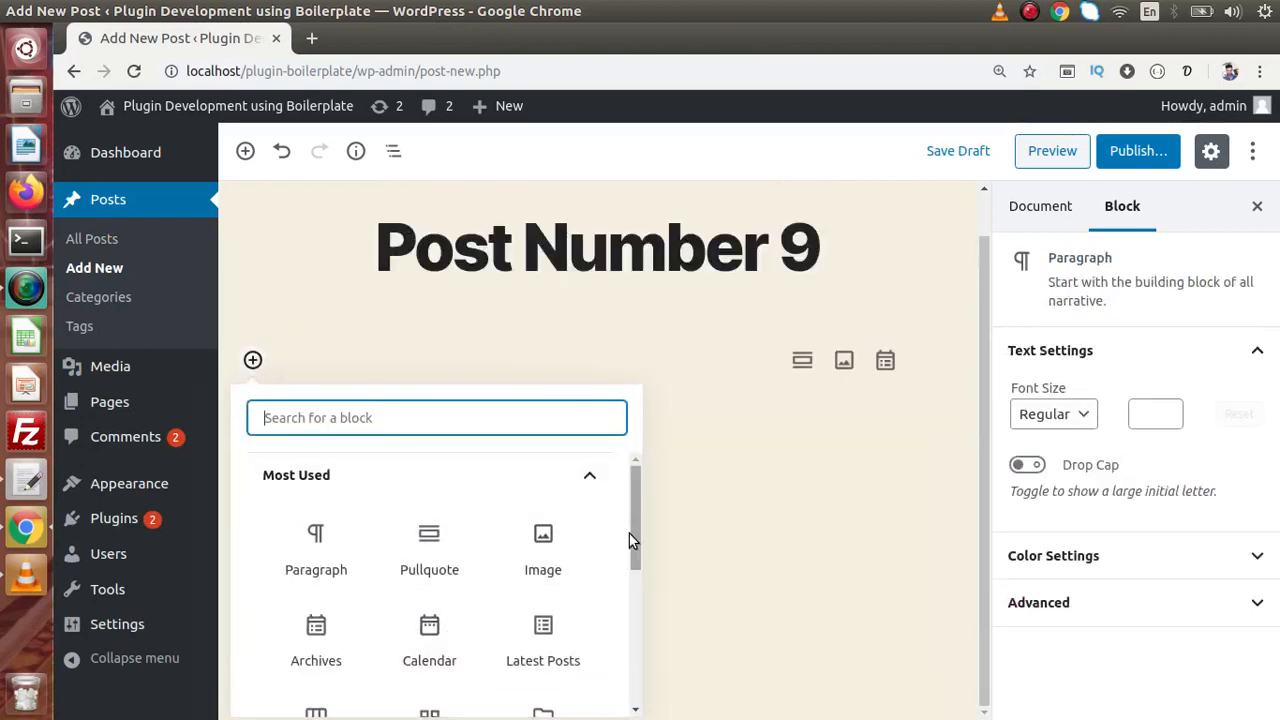
drag(631, 535, 633, 640)
click(316, 592)
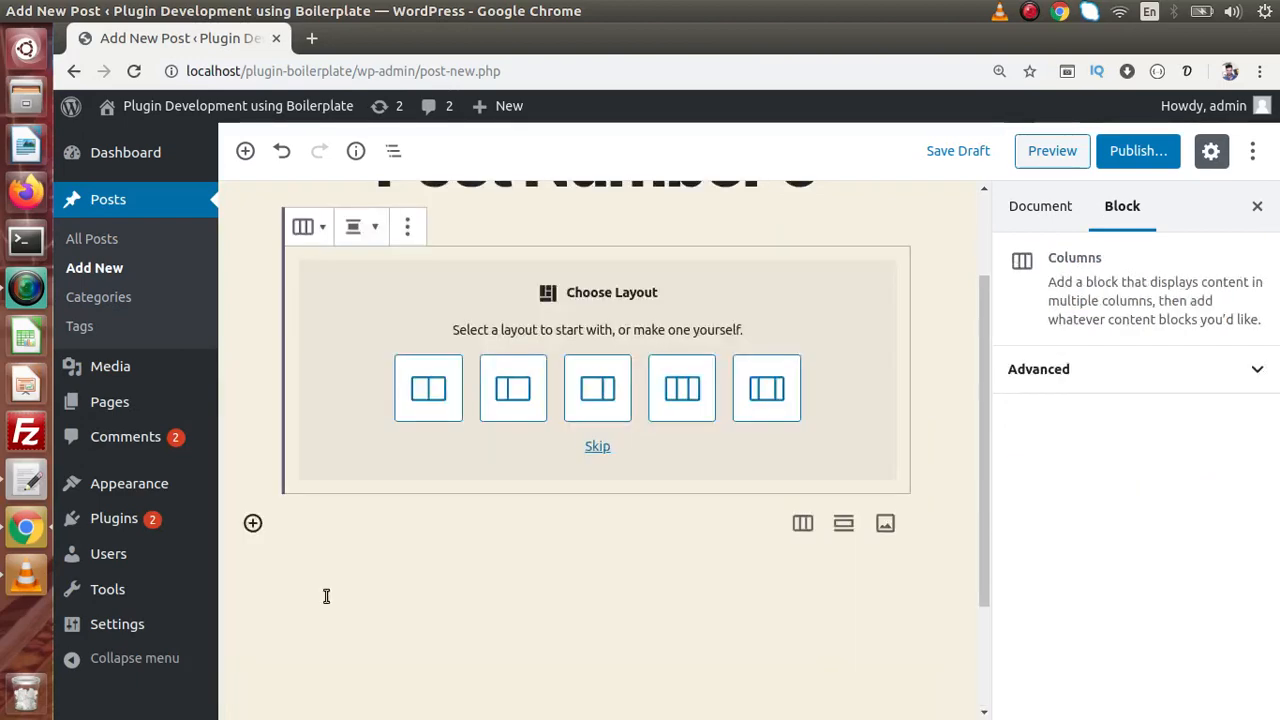
click(675, 391)
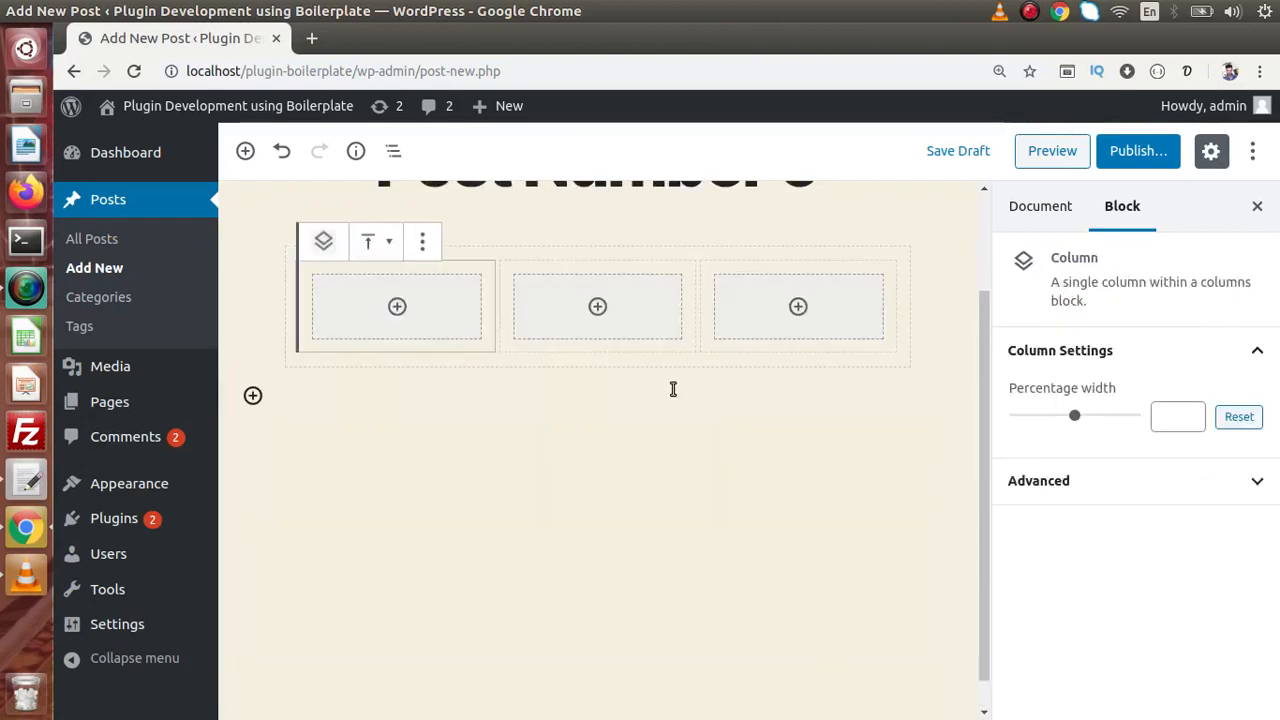
- Add a Pullquote block to the first column with the quote "Best Channel to Learn Wordpress Tutus"
click(397, 307)
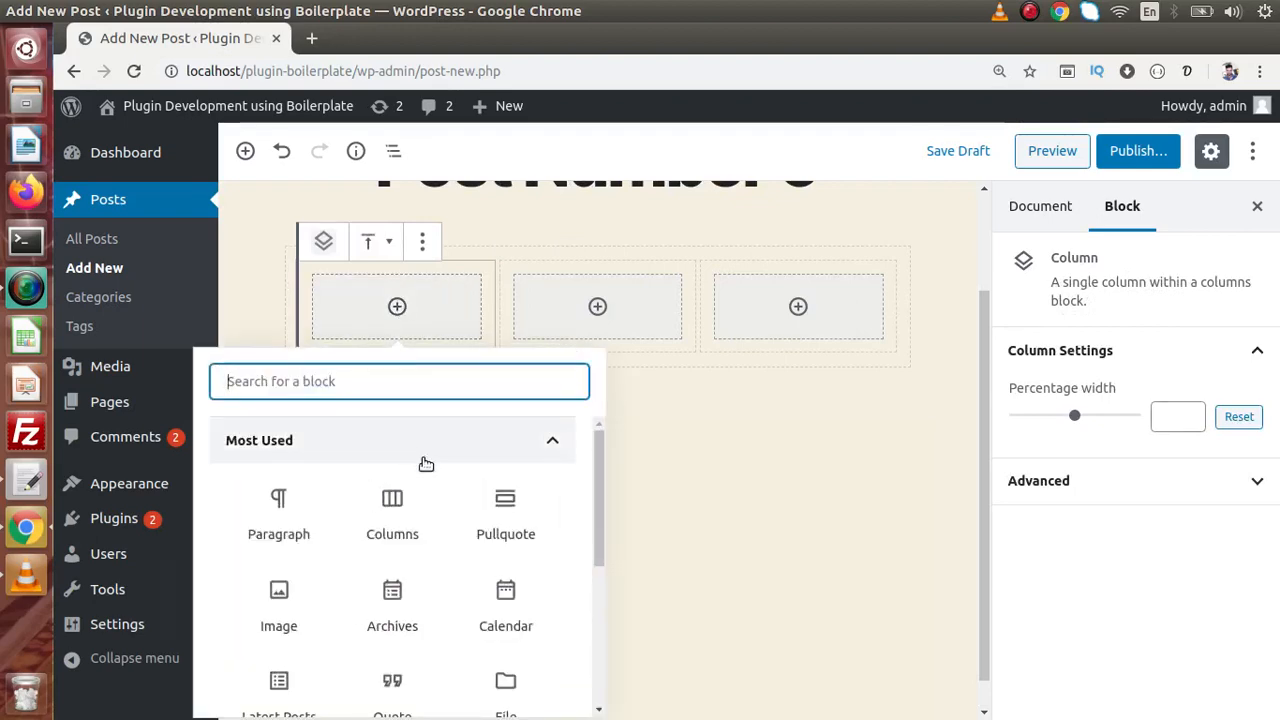
click(499, 505)
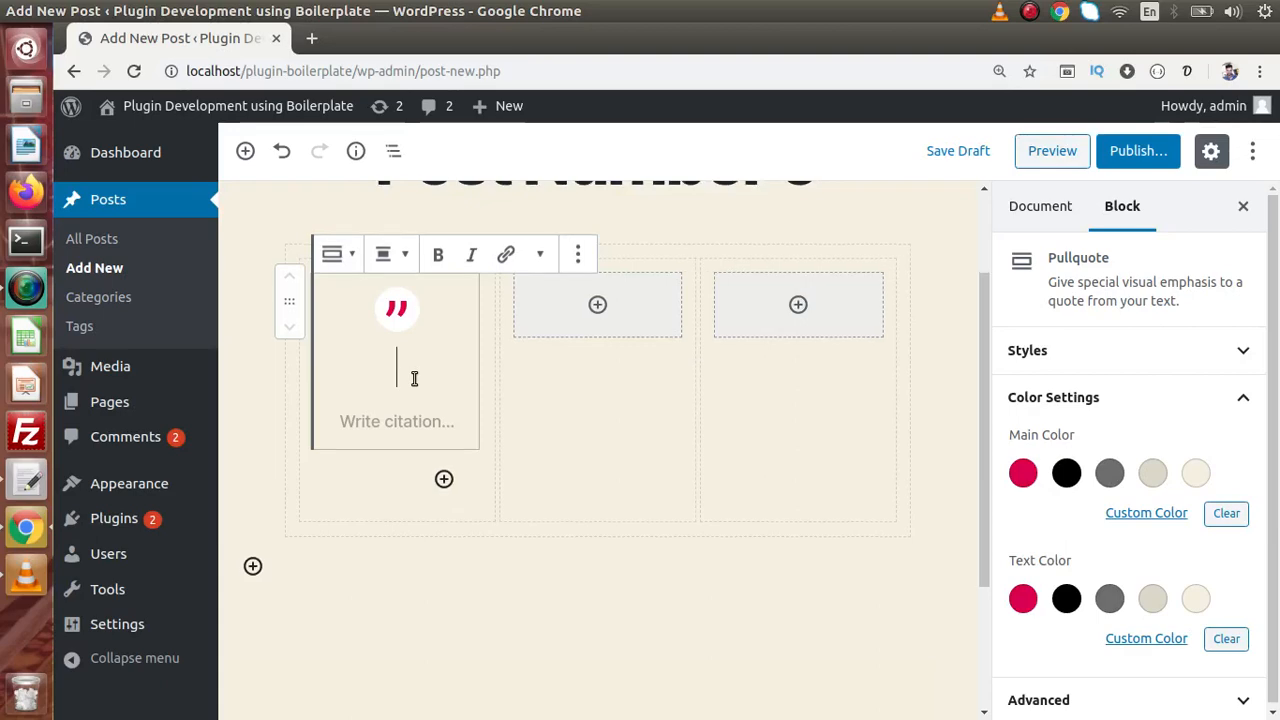
text(Best )
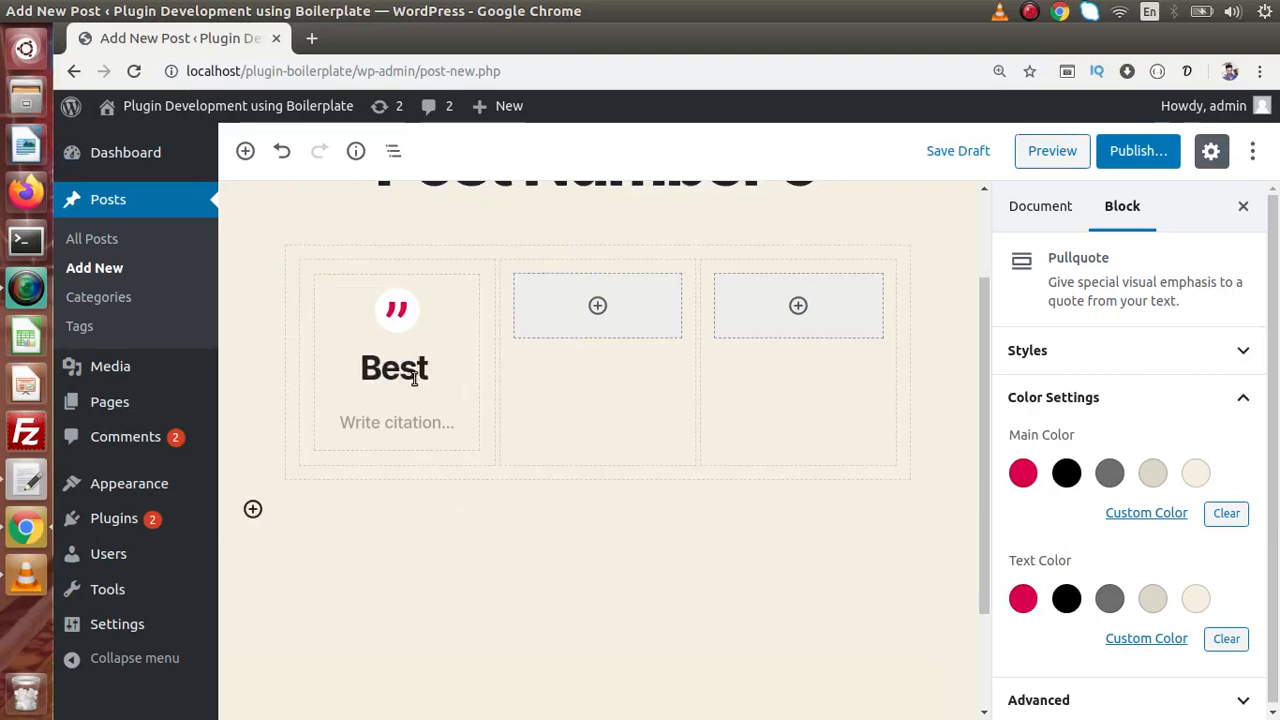
text(Chab)
key(BackSpace)
text(n)
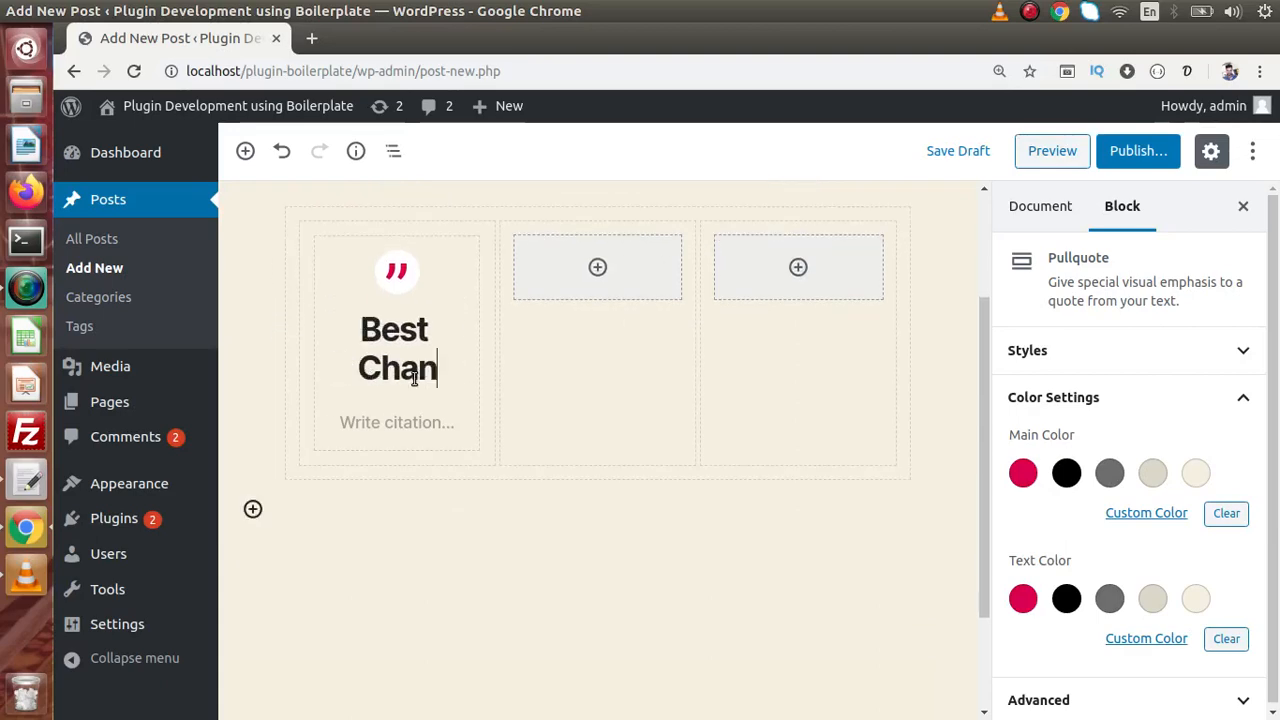
text(ee)
key(BackSpace)
key(BackSpace)
text(ne)
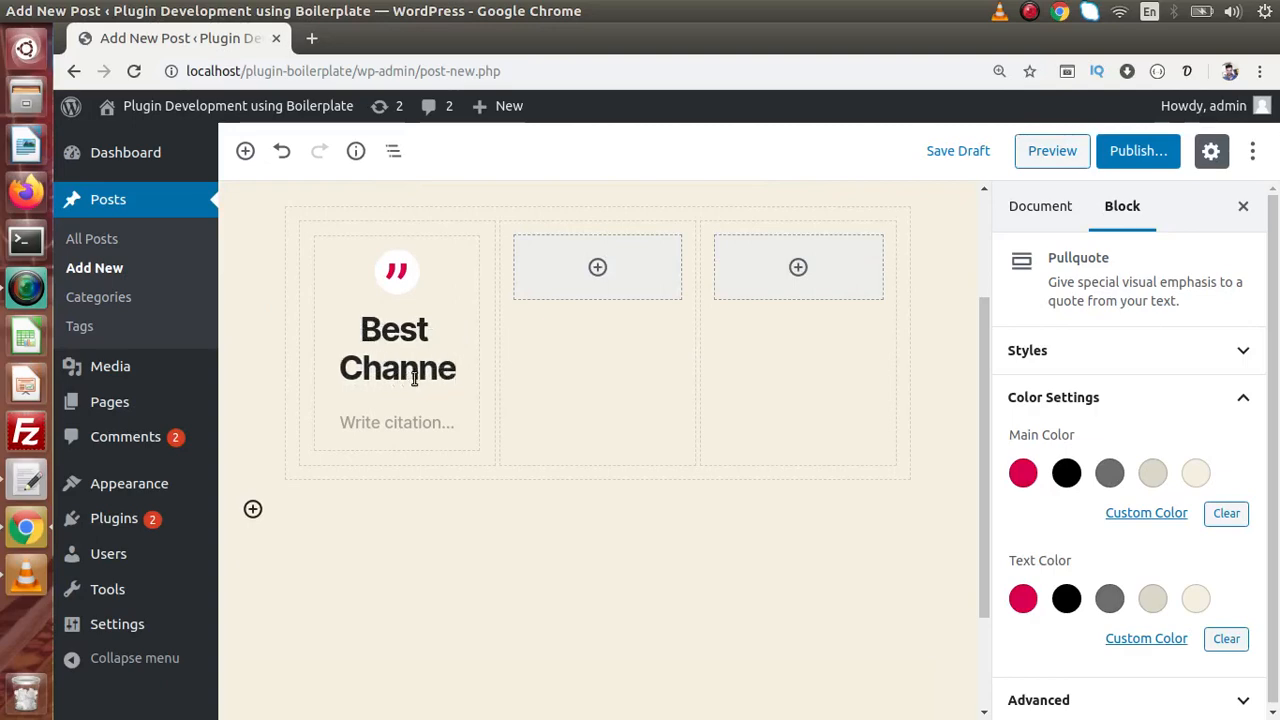
text(l to Lear)
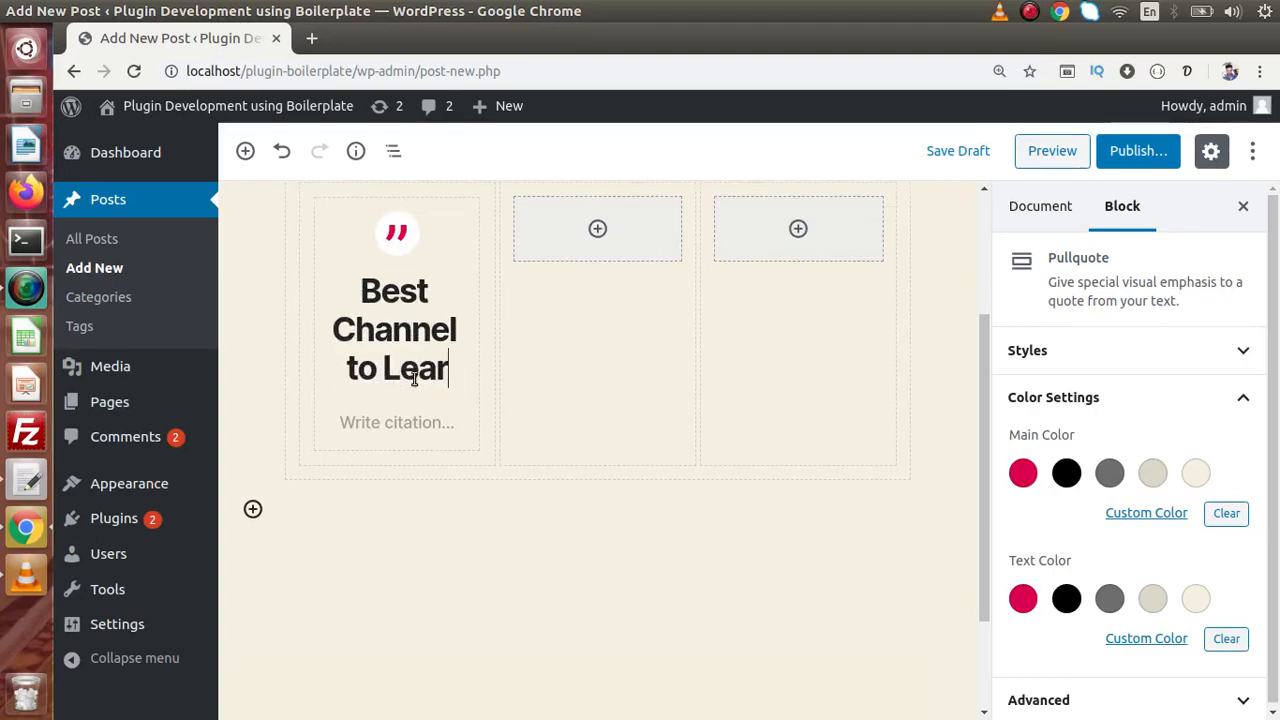
text(n )
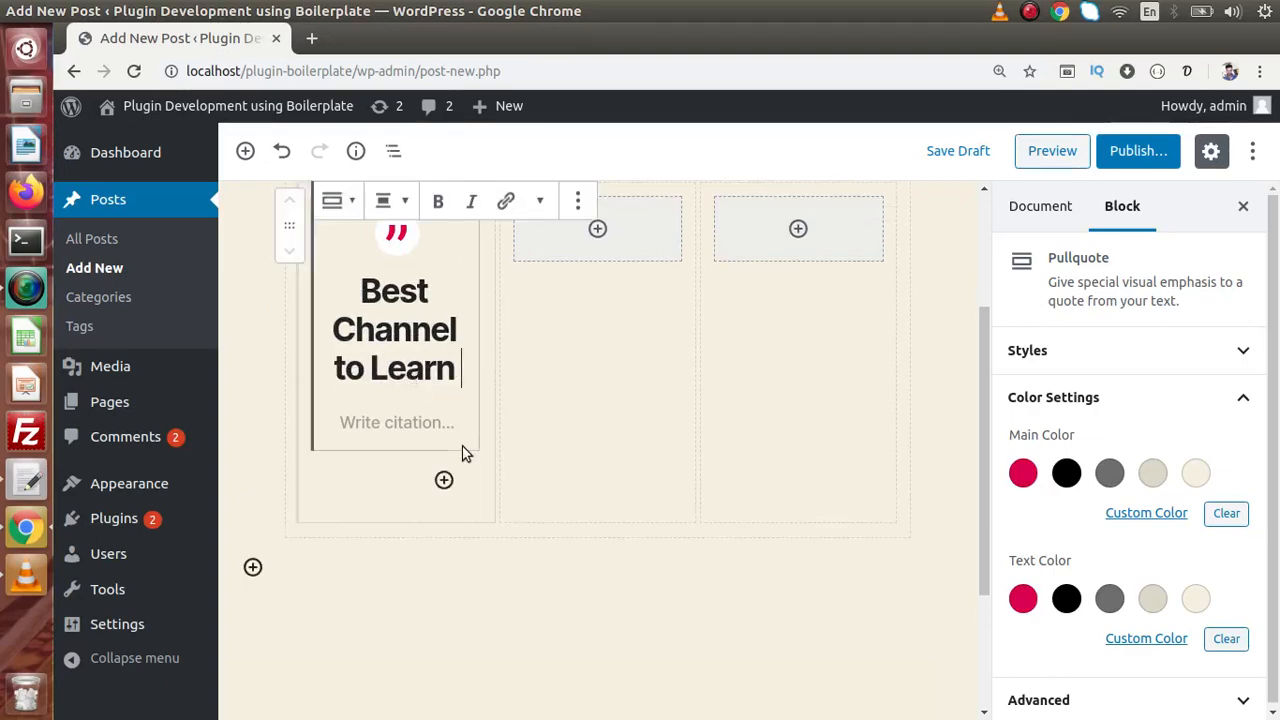
text(Wordpress)
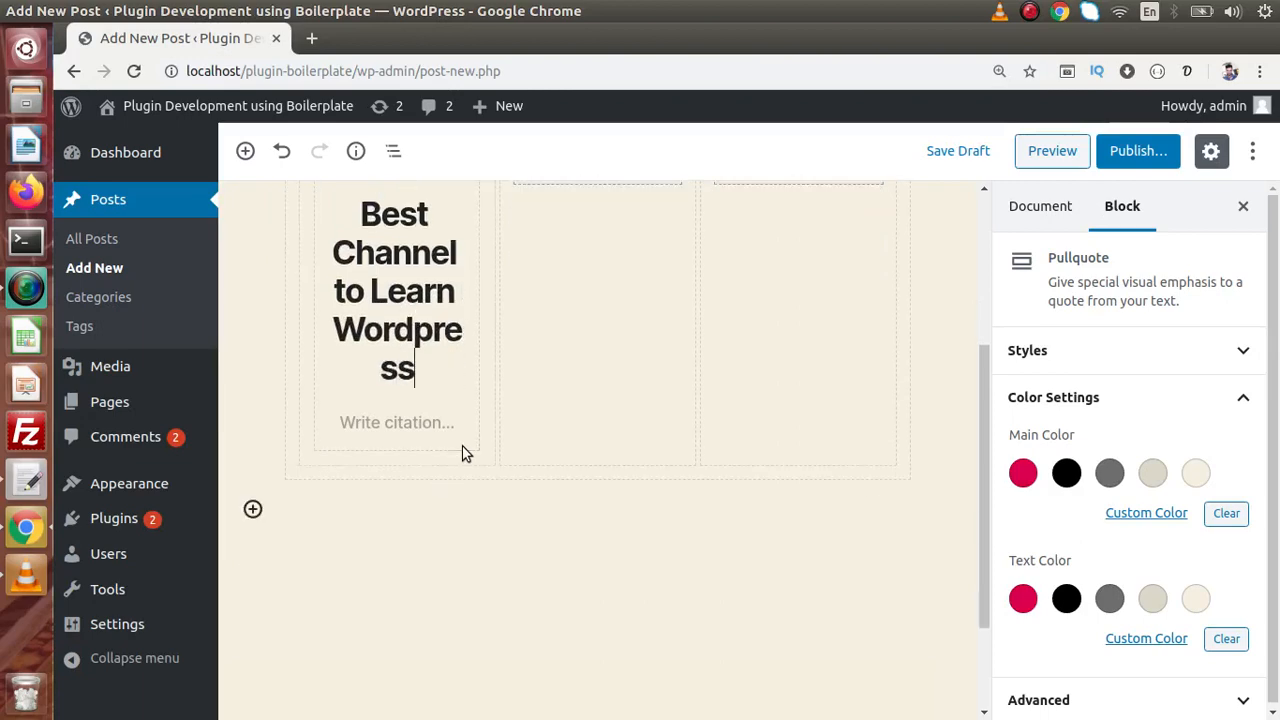
text( Tutus)
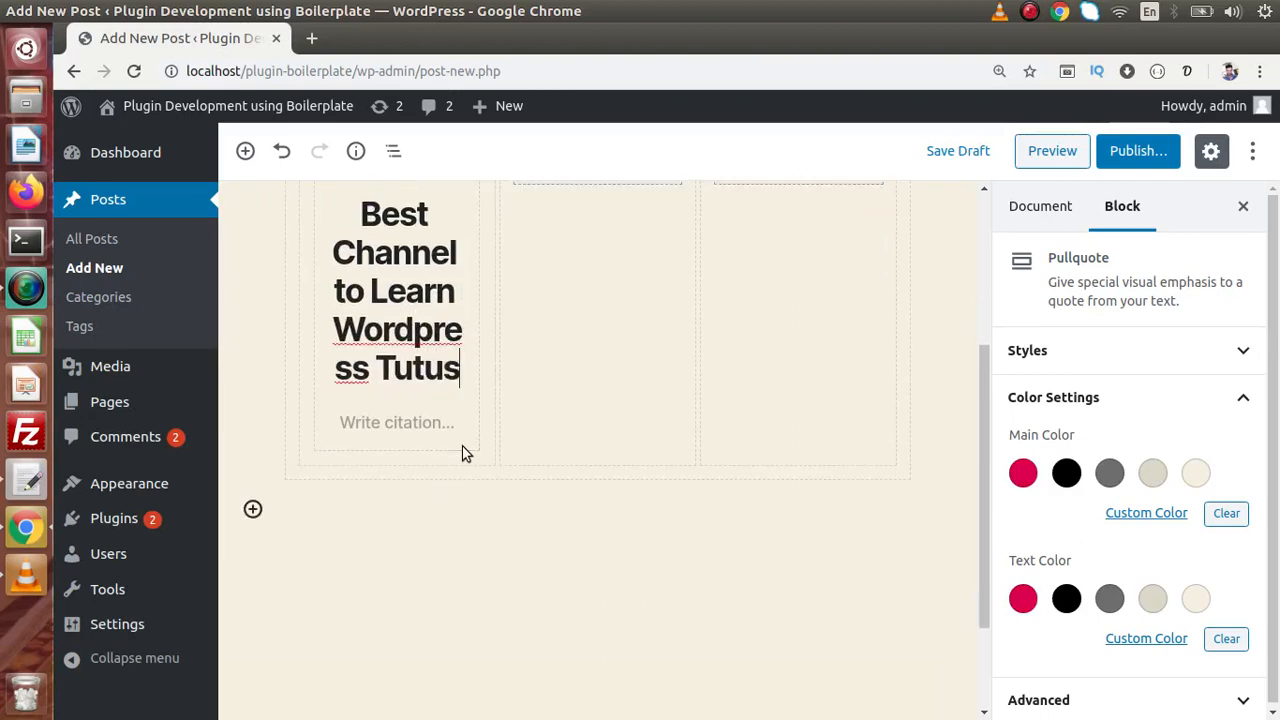
- Enter "Online Web Tutor" as the citation of the first column's pullquote
click(401, 424)
text(Online Web )
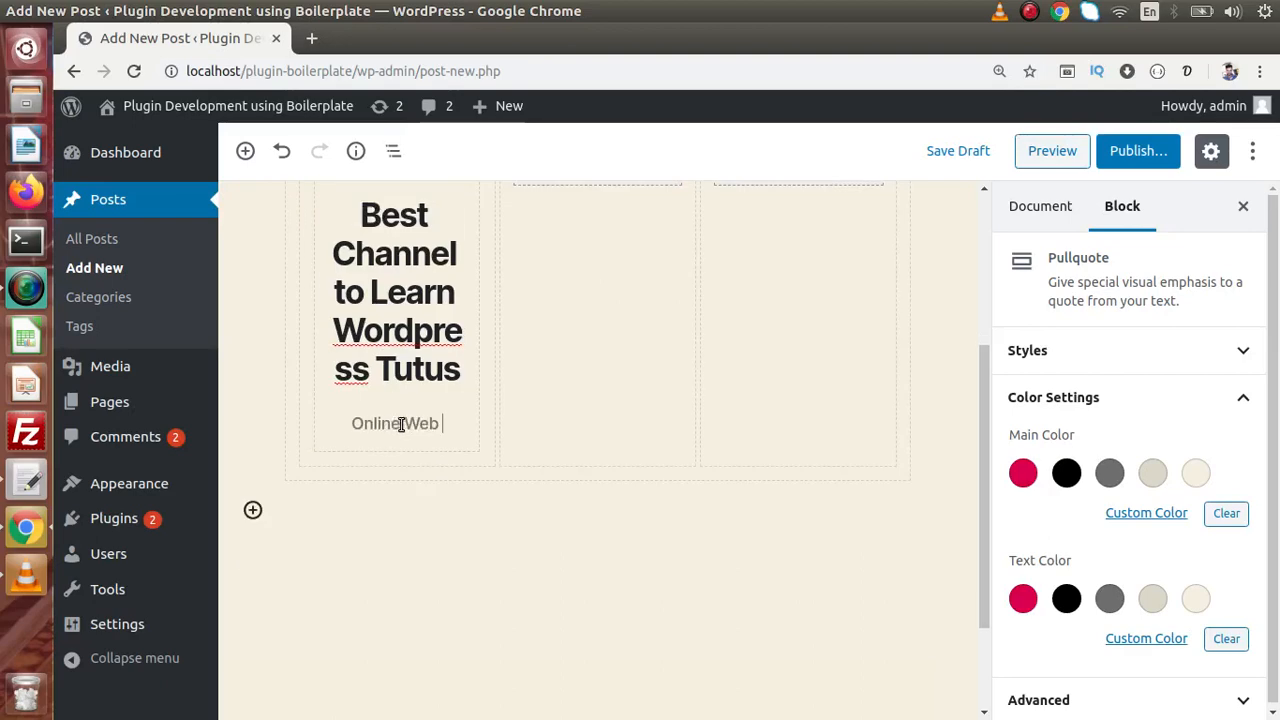
text(Tutor)
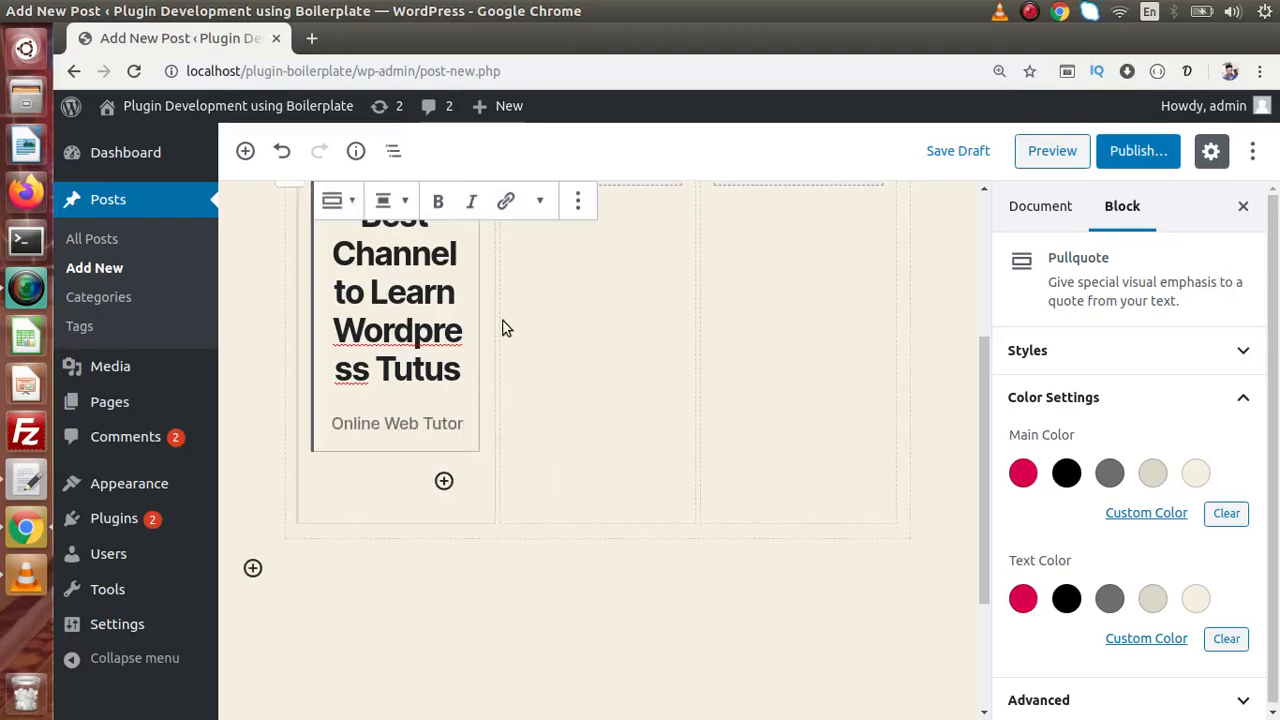
- Add a Pullquote block to the second column with the quote "Best Channel to grow your skills" and the author's full name as citation
click(578, 267)
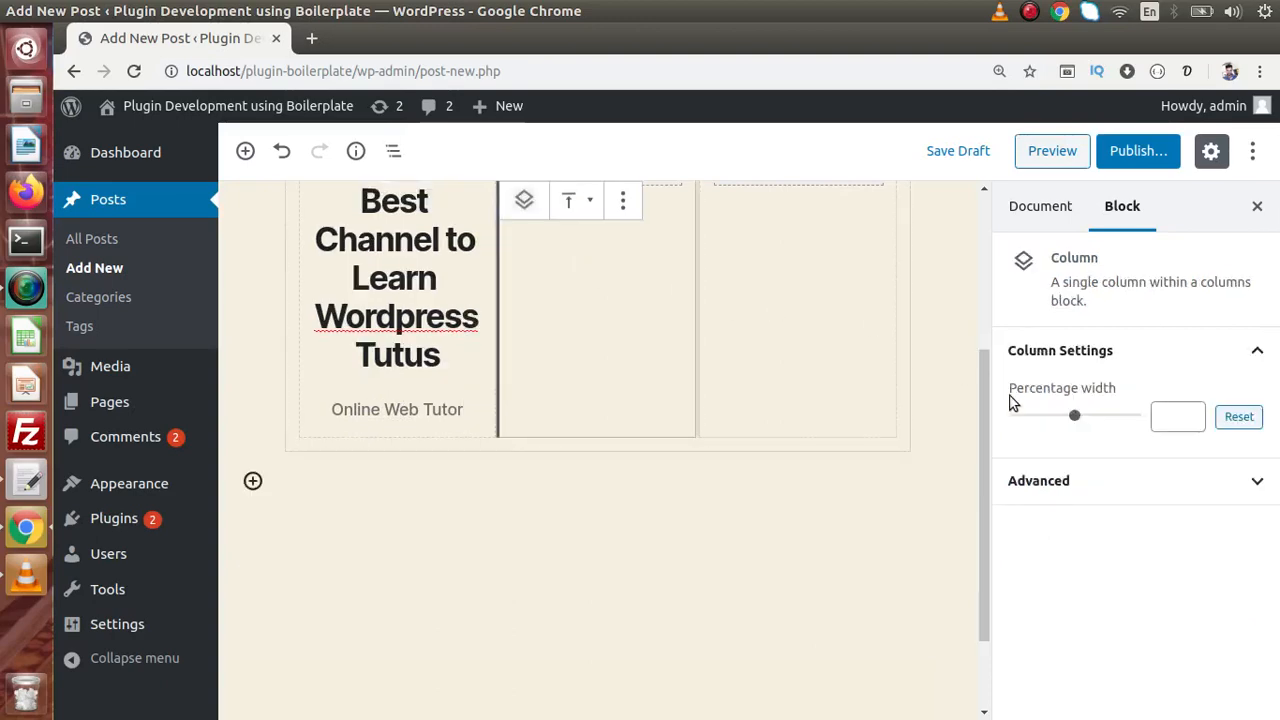
drag(981, 409, 981, 317)
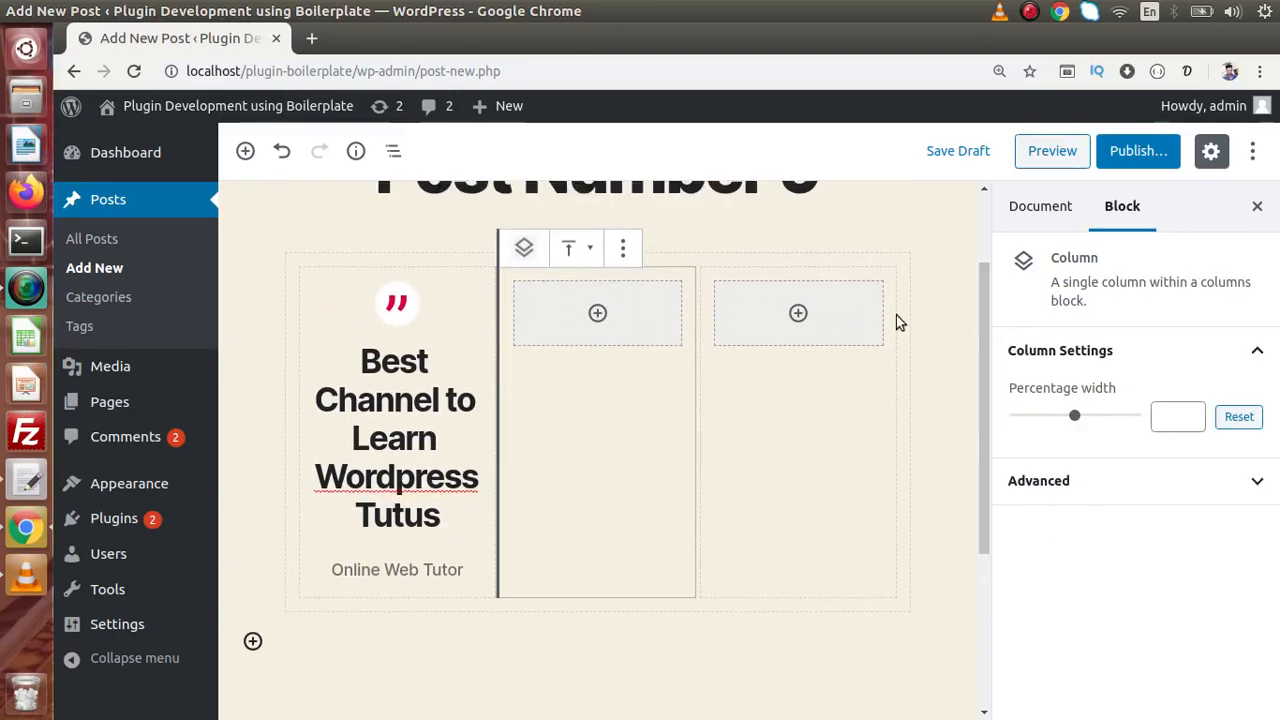
click(598, 313)
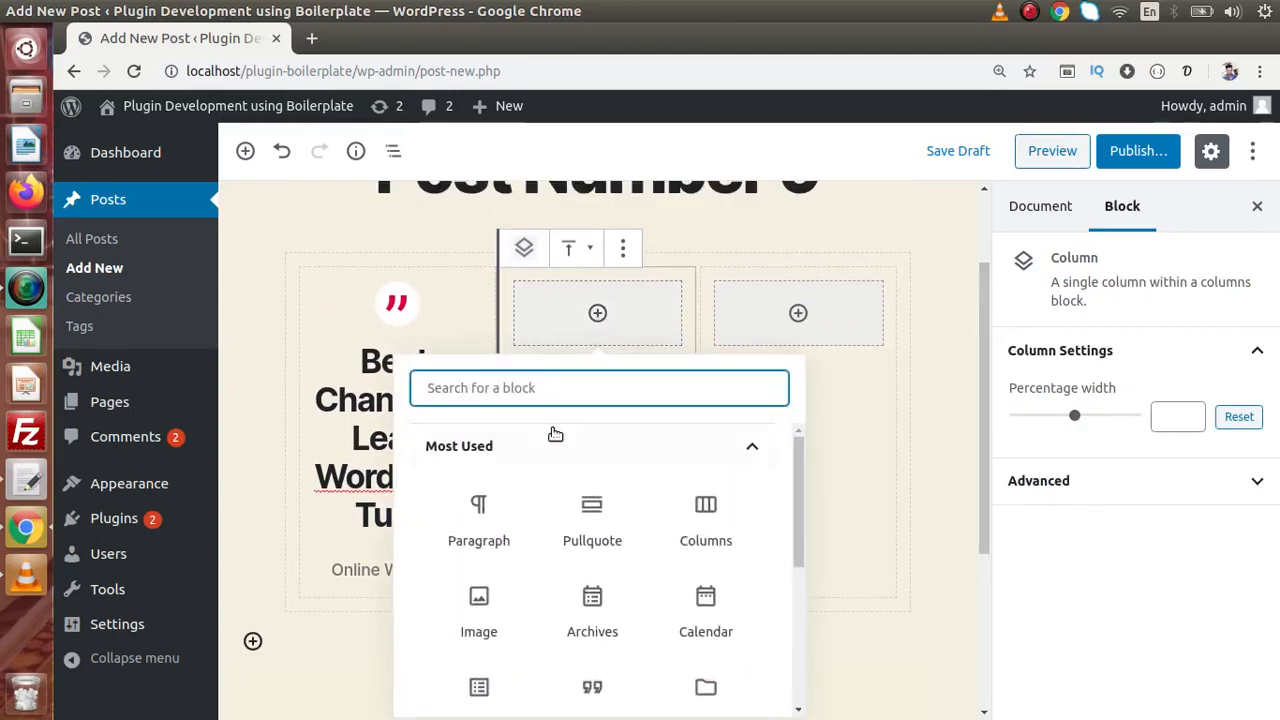
click(588, 528)
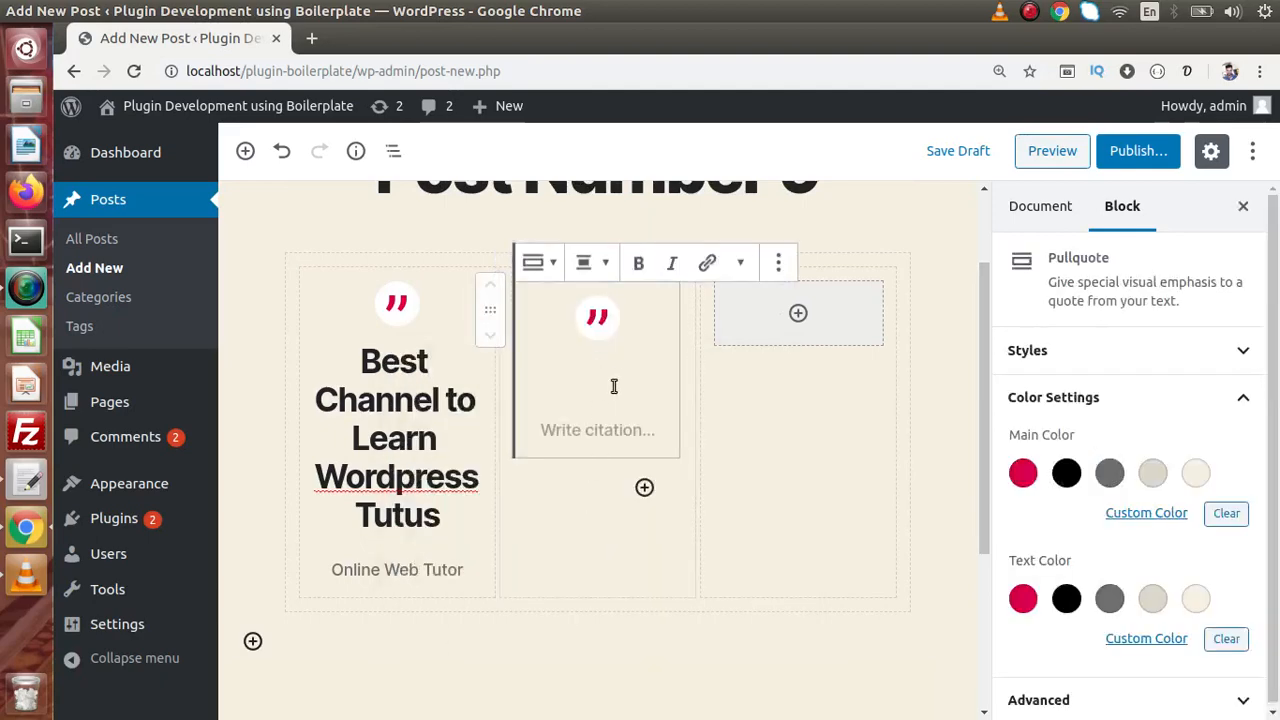
text(Best)
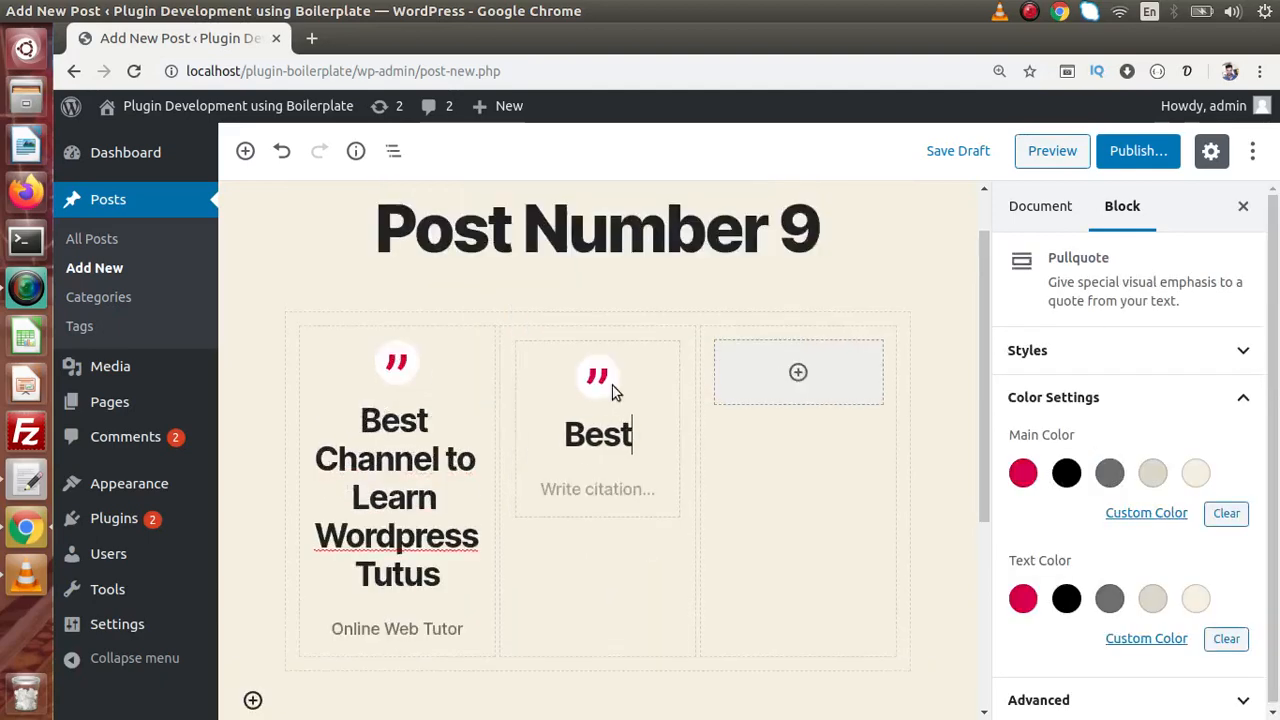
text( Chann)
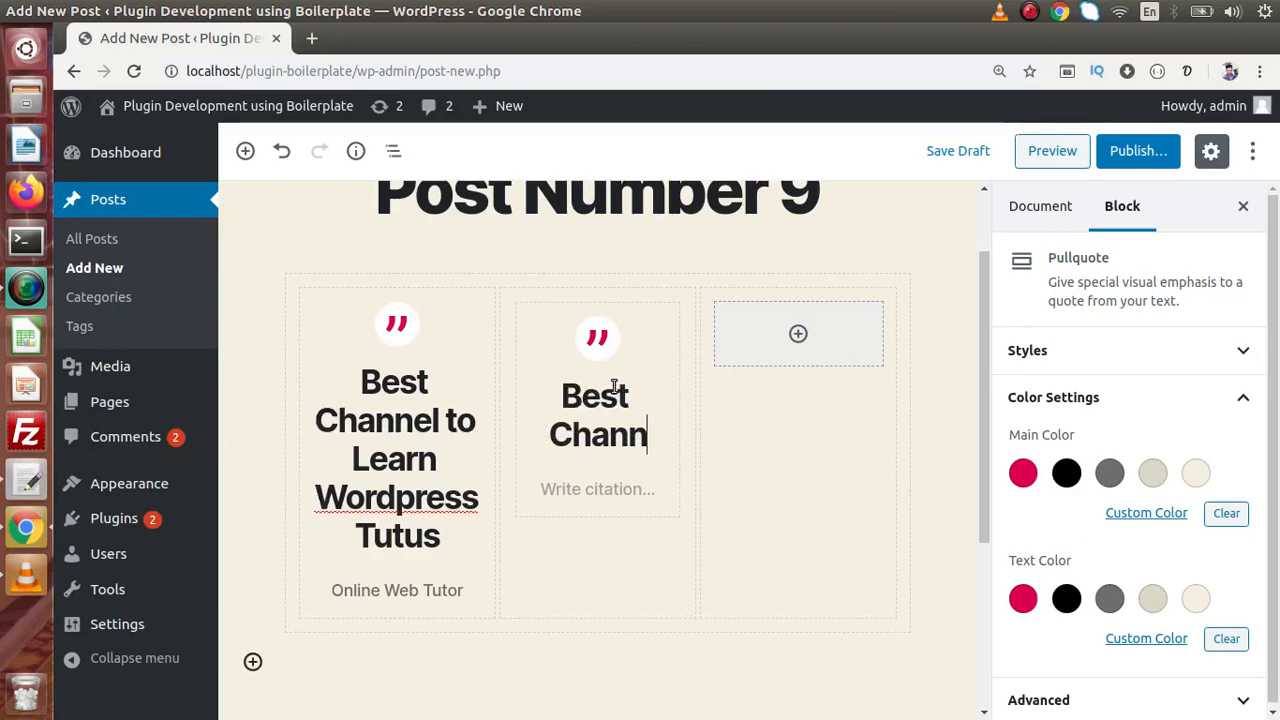
text(el to gr)
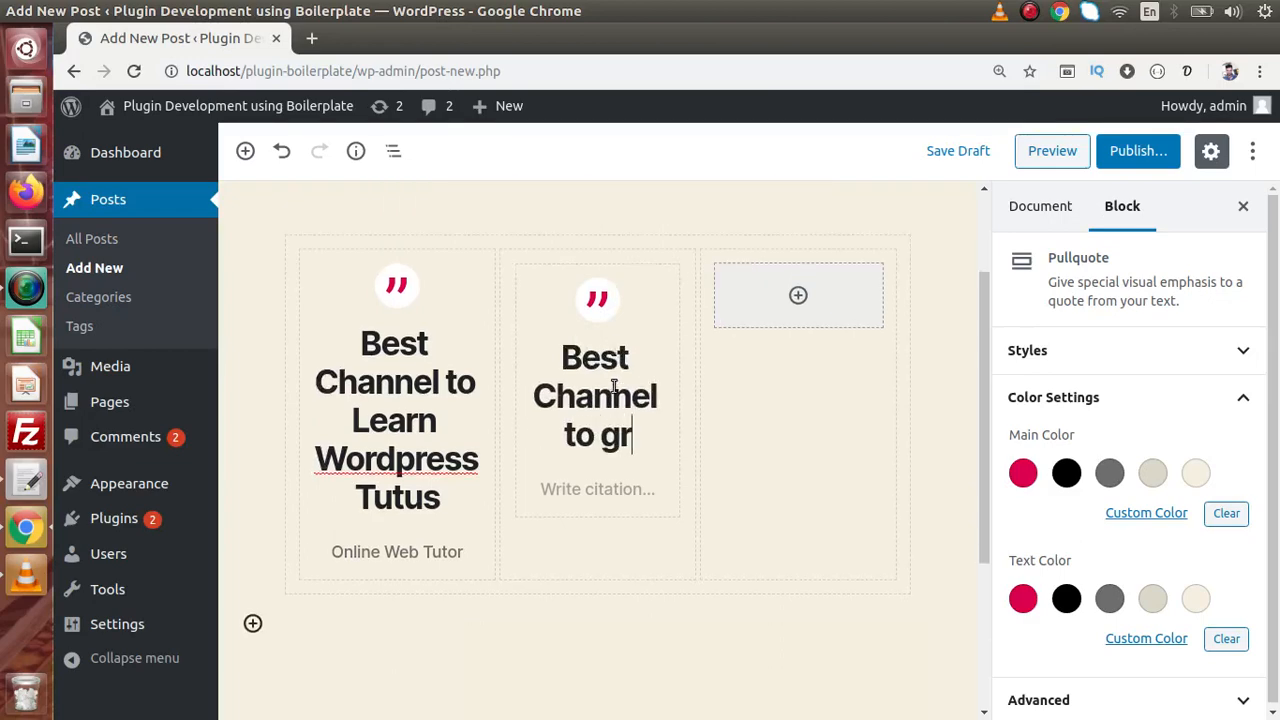
text(ow your skills)
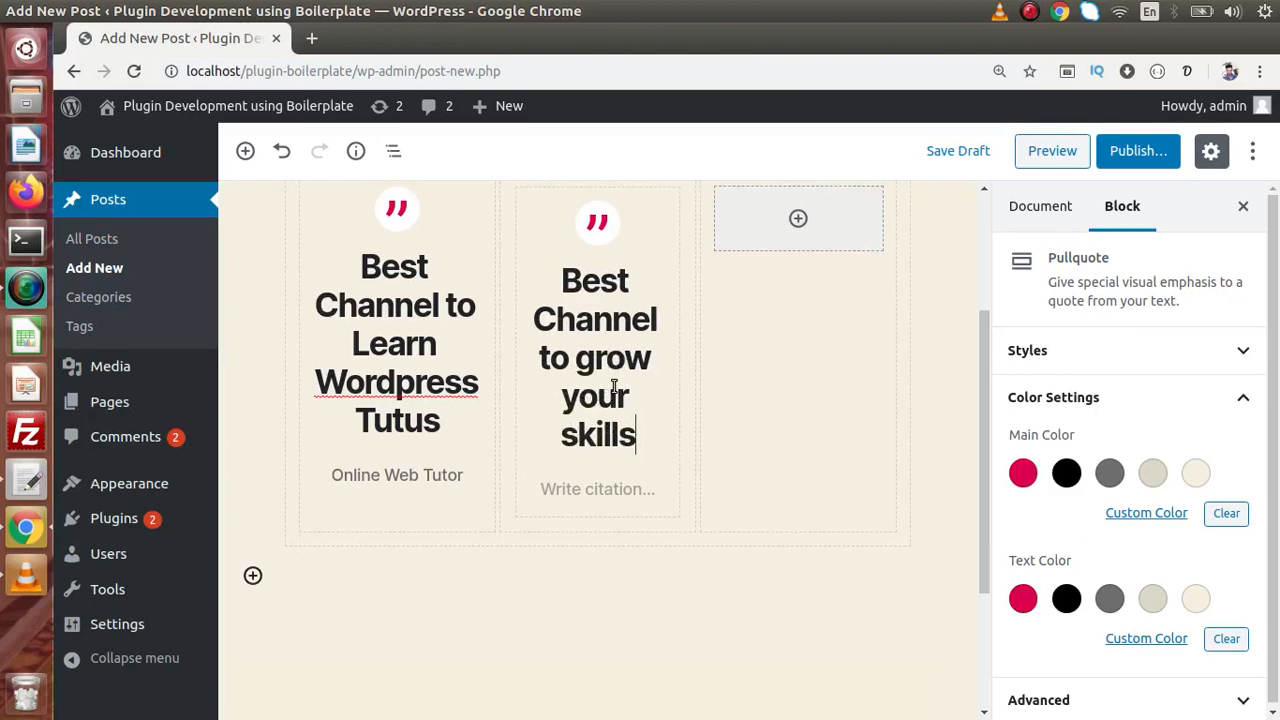
click(604, 487)
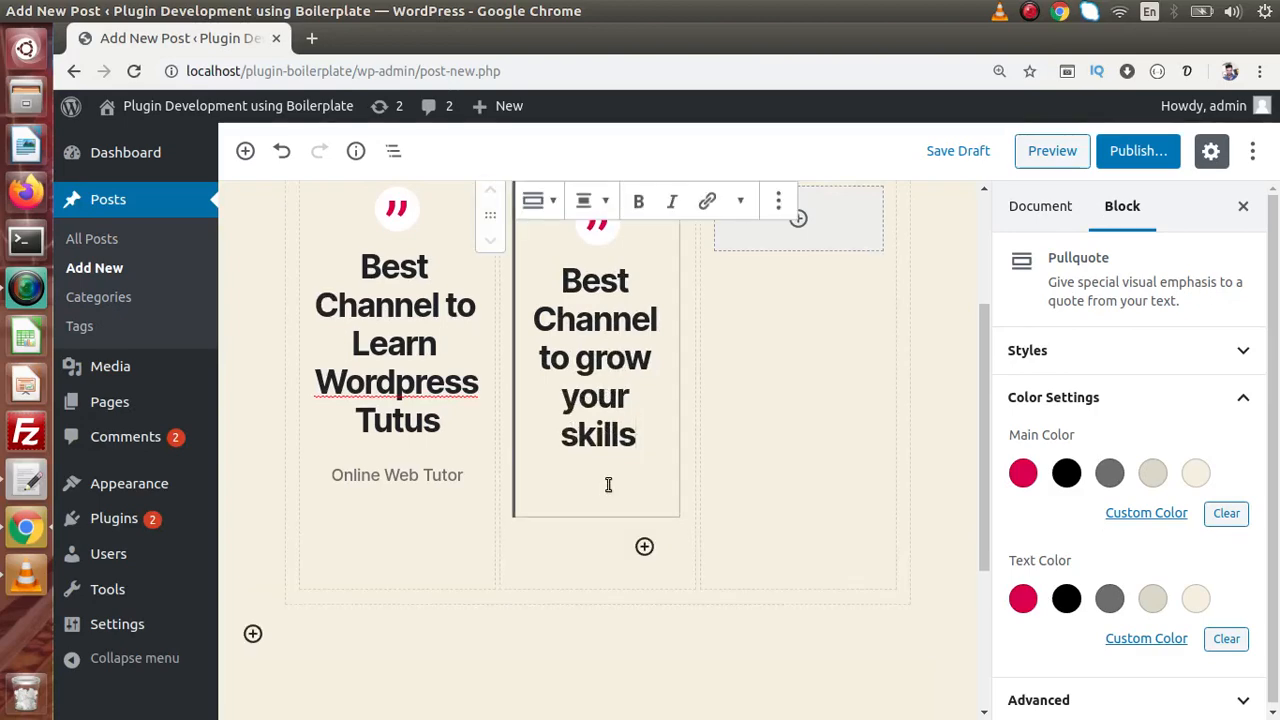
text(Sanjay Kumar)
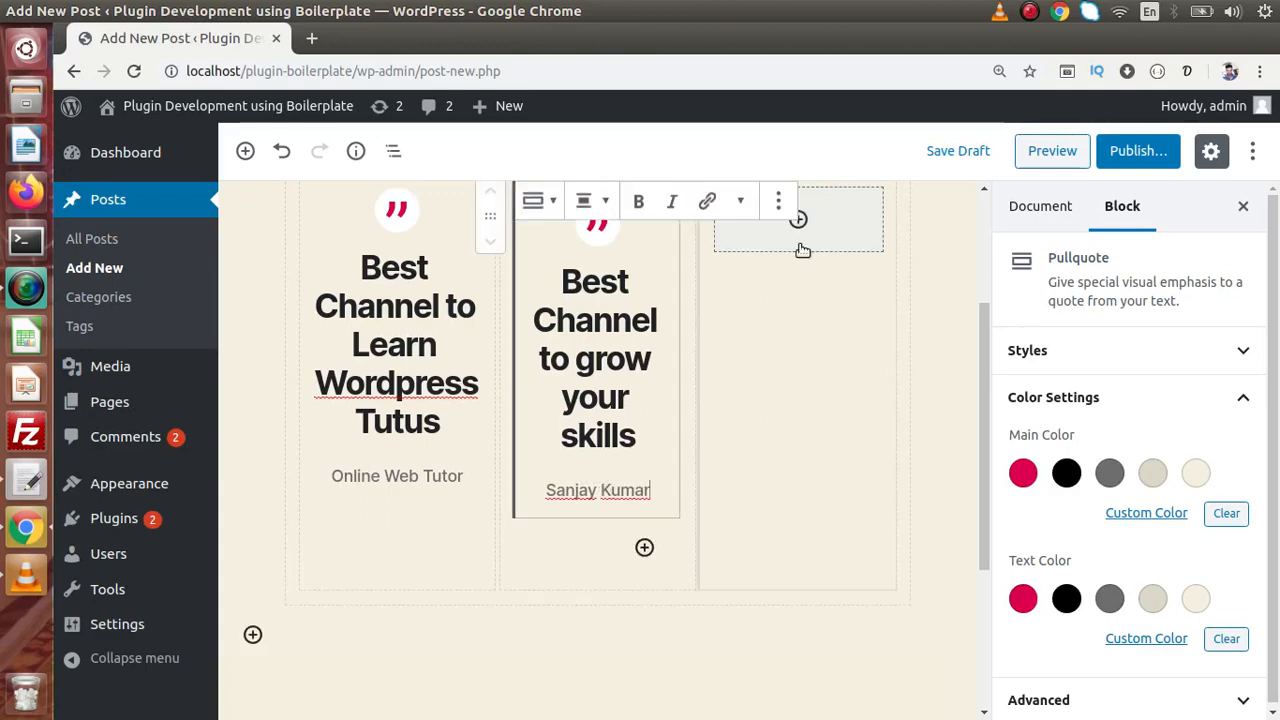
- Add a Pullquote block to the third column with the quote "Learn and Grow all Wordpress Customizations"
scroll(978, 308, up, 3)
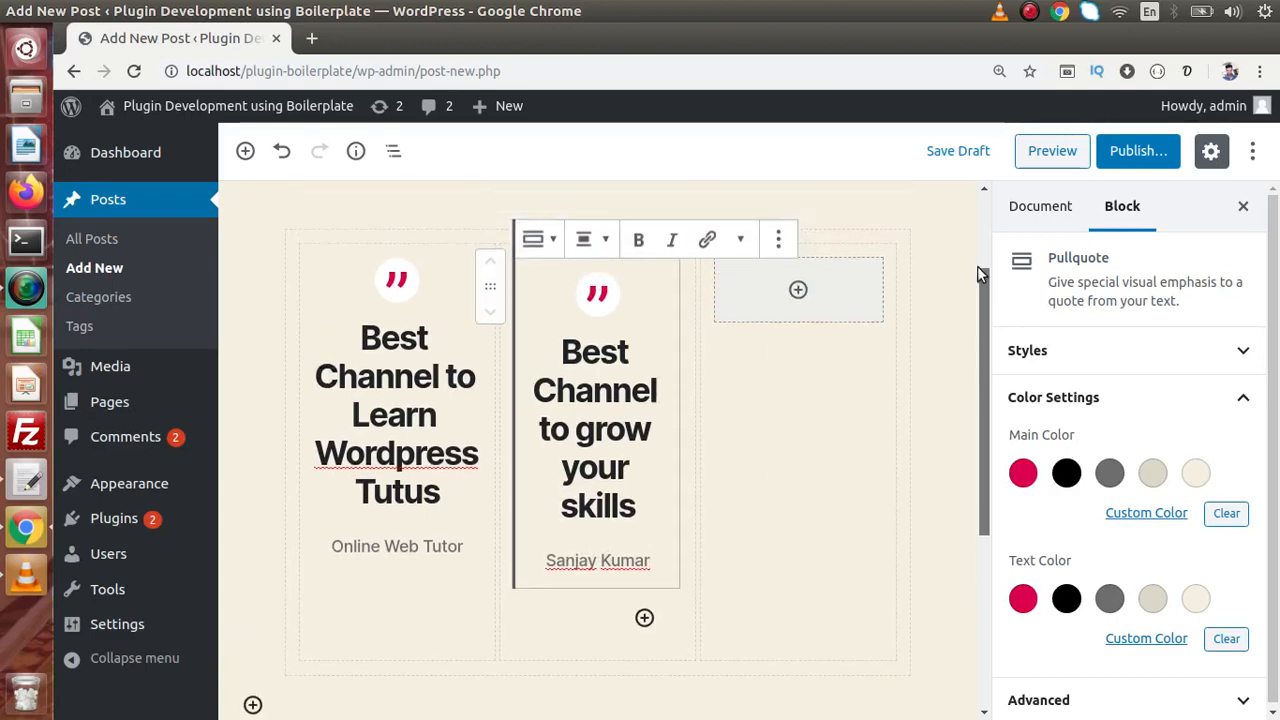
click(798, 346)
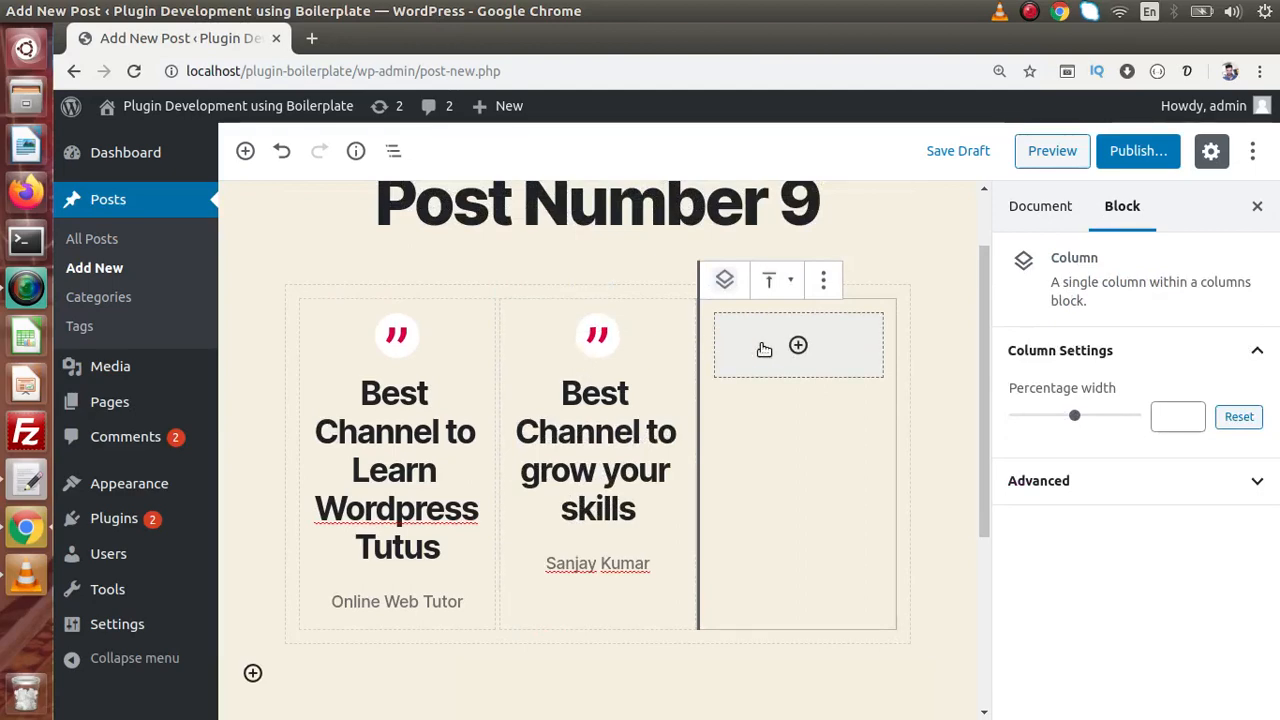
click(798, 345)
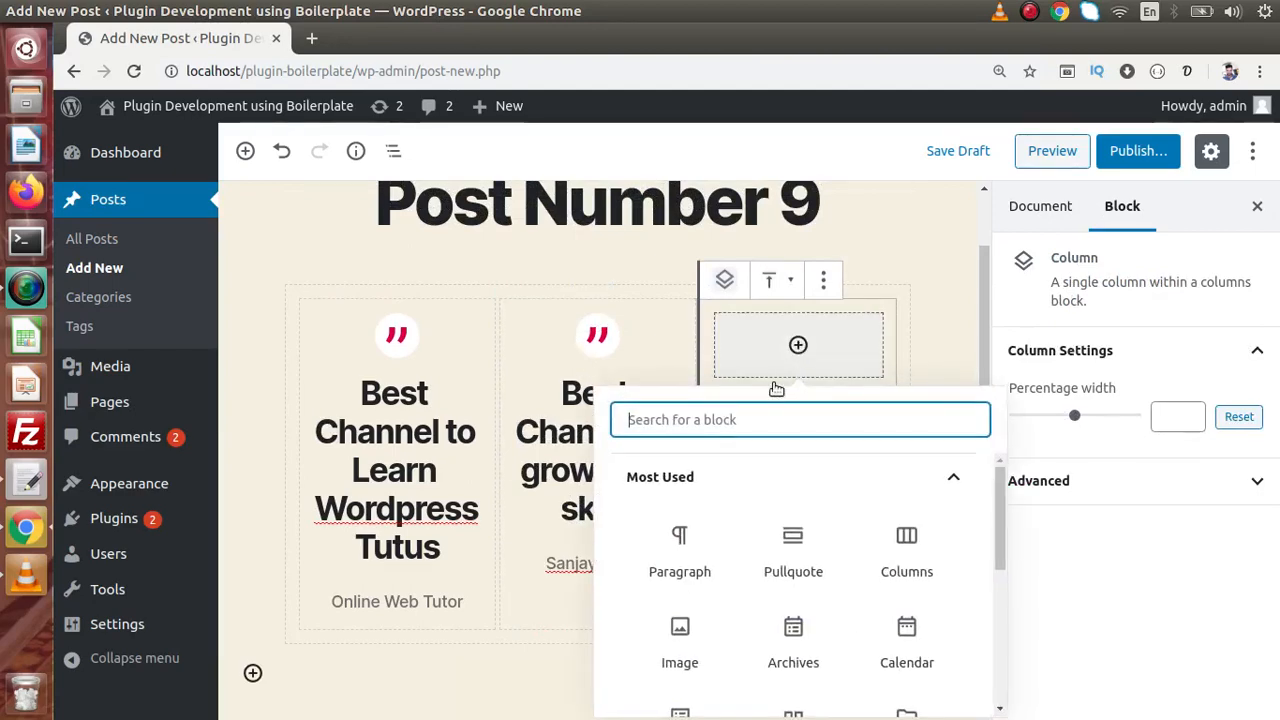
click(793, 550)
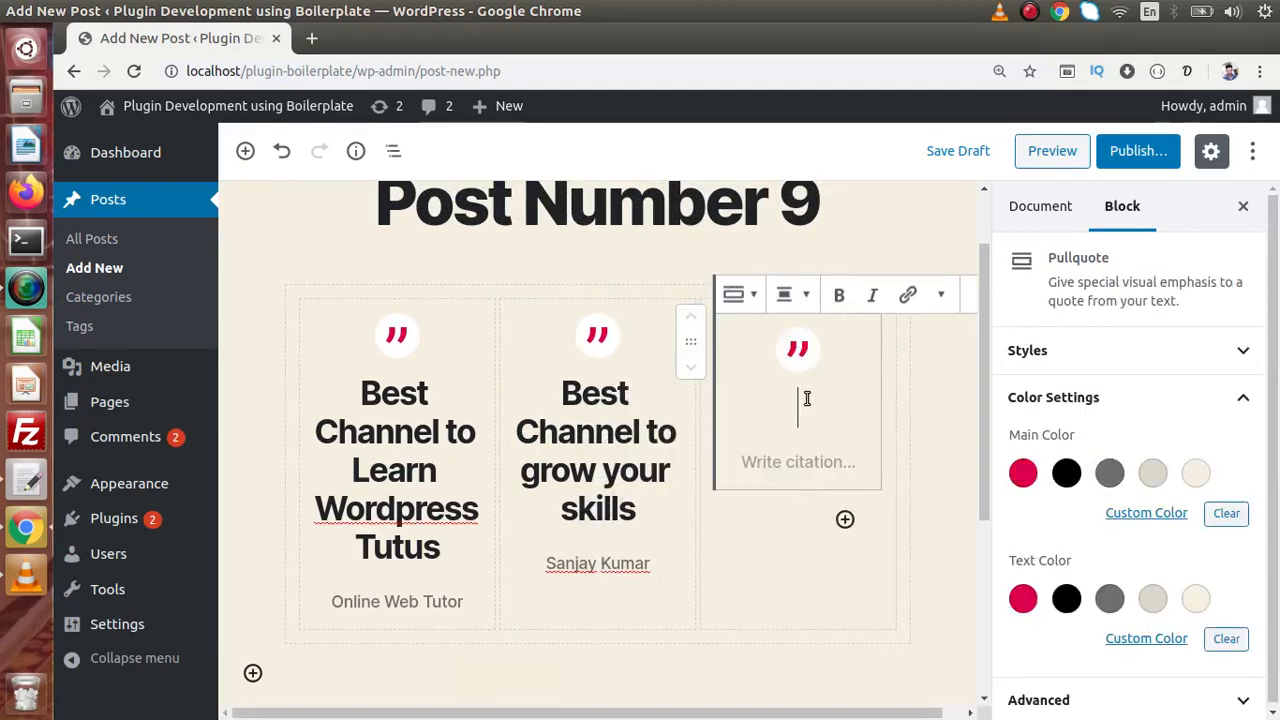
text(Learn an)
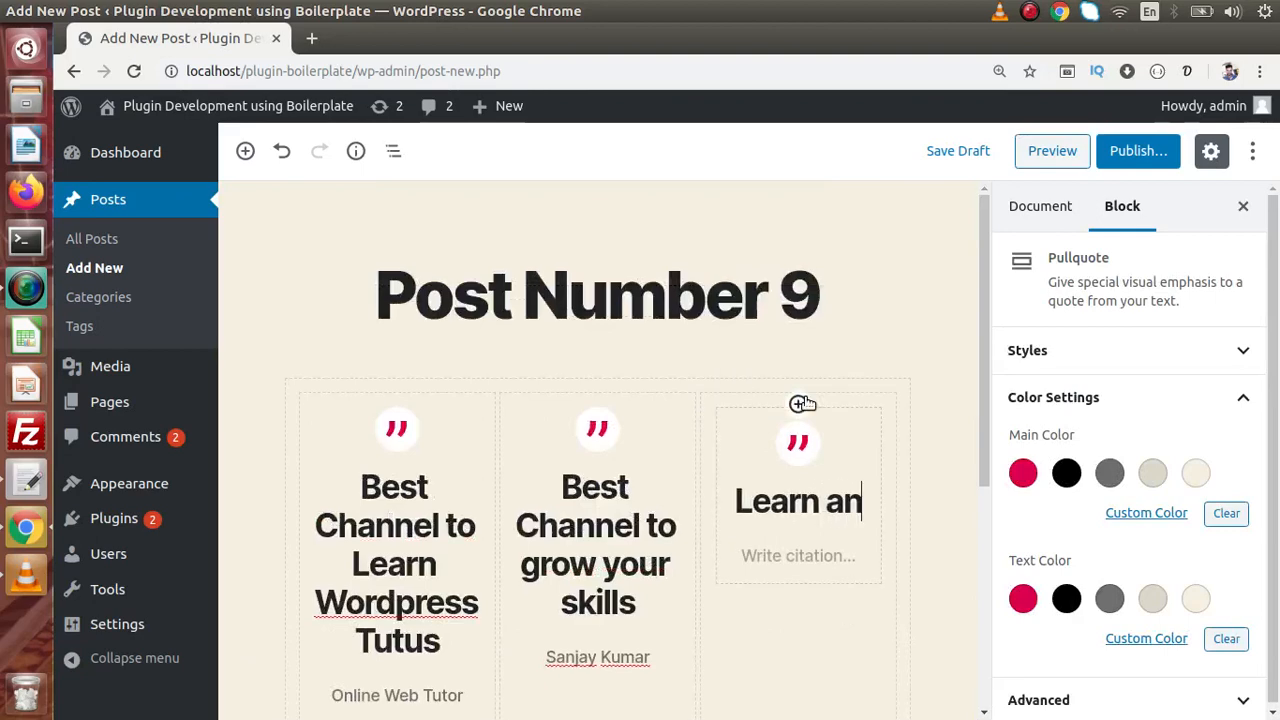
text(d Gro)
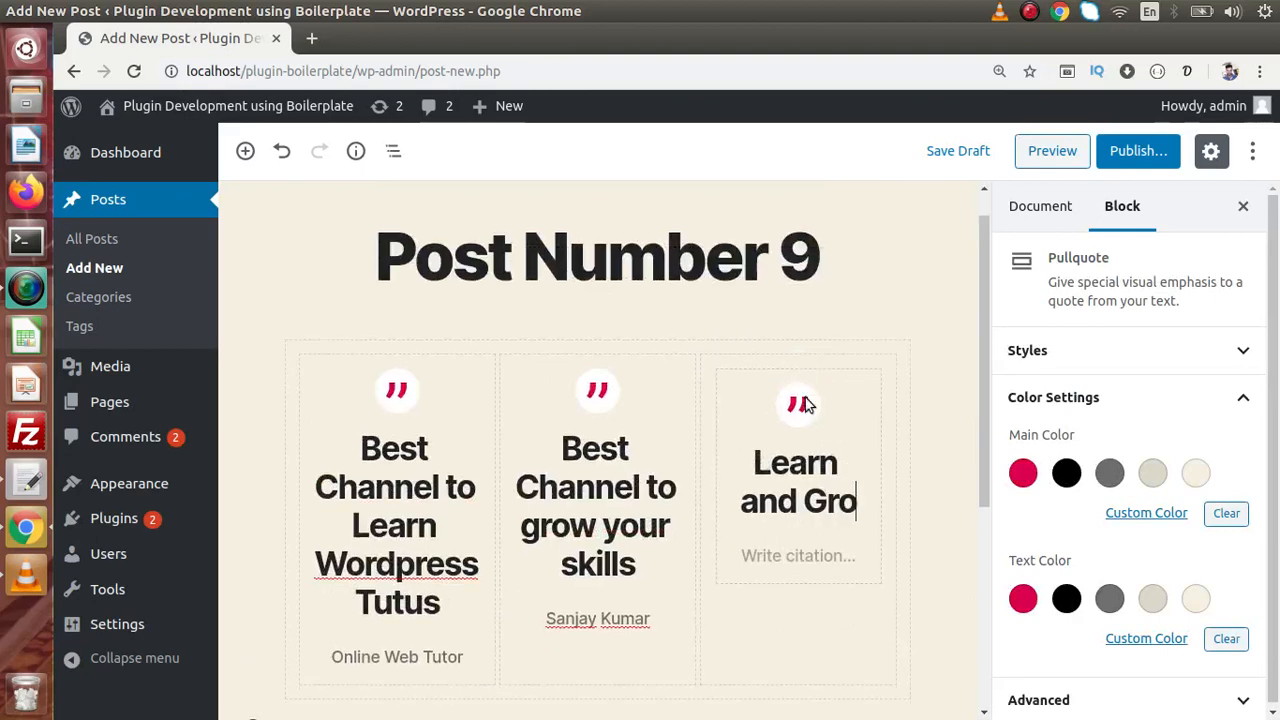
text(w all Wor)
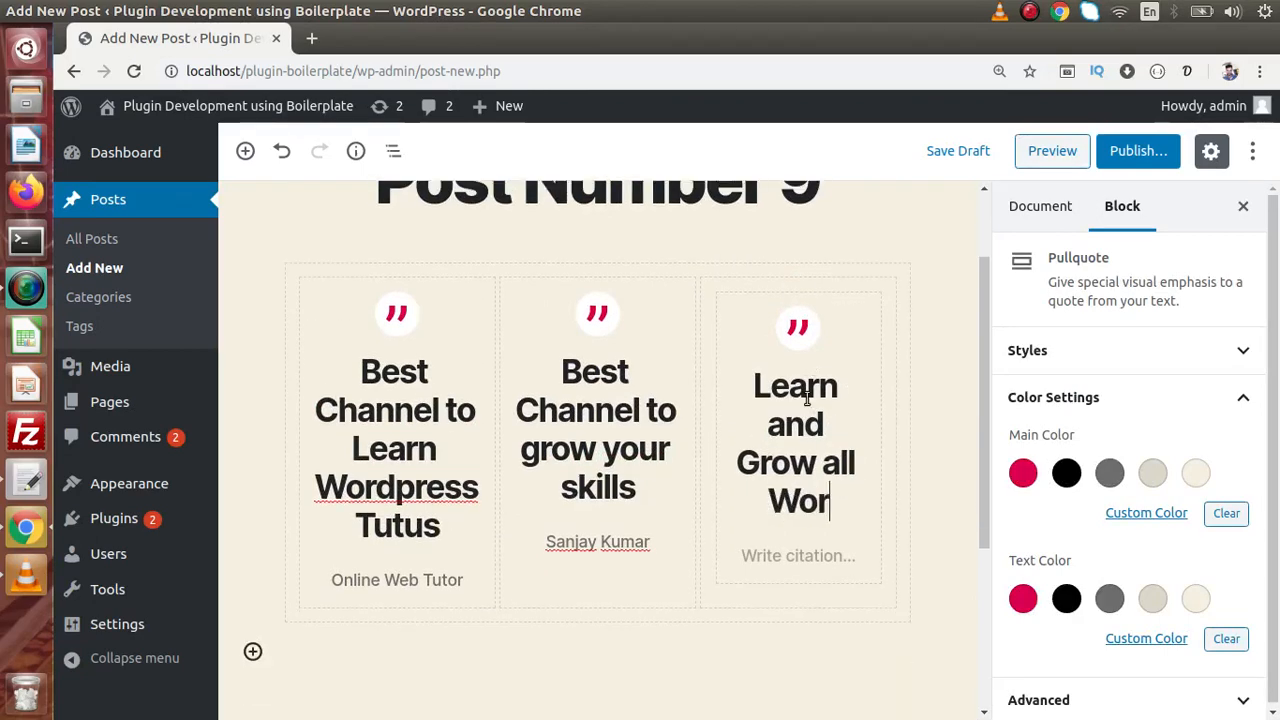
text(dpress )
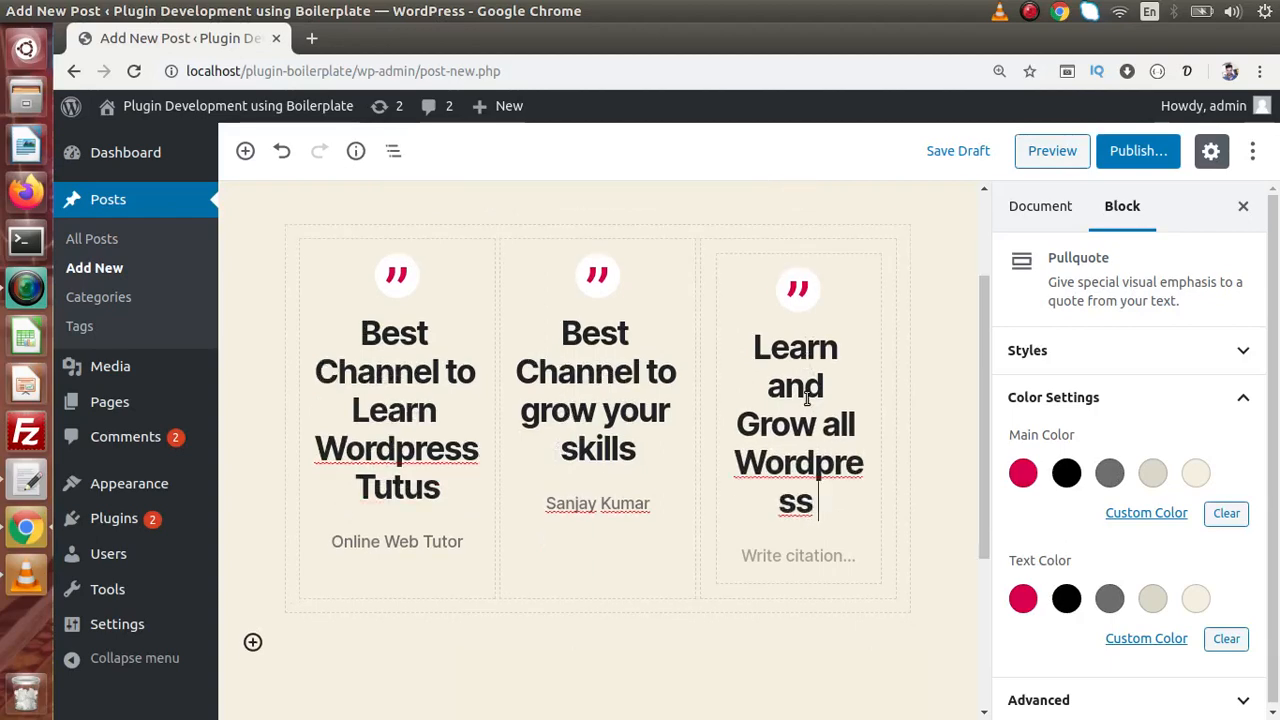
text(Customi)
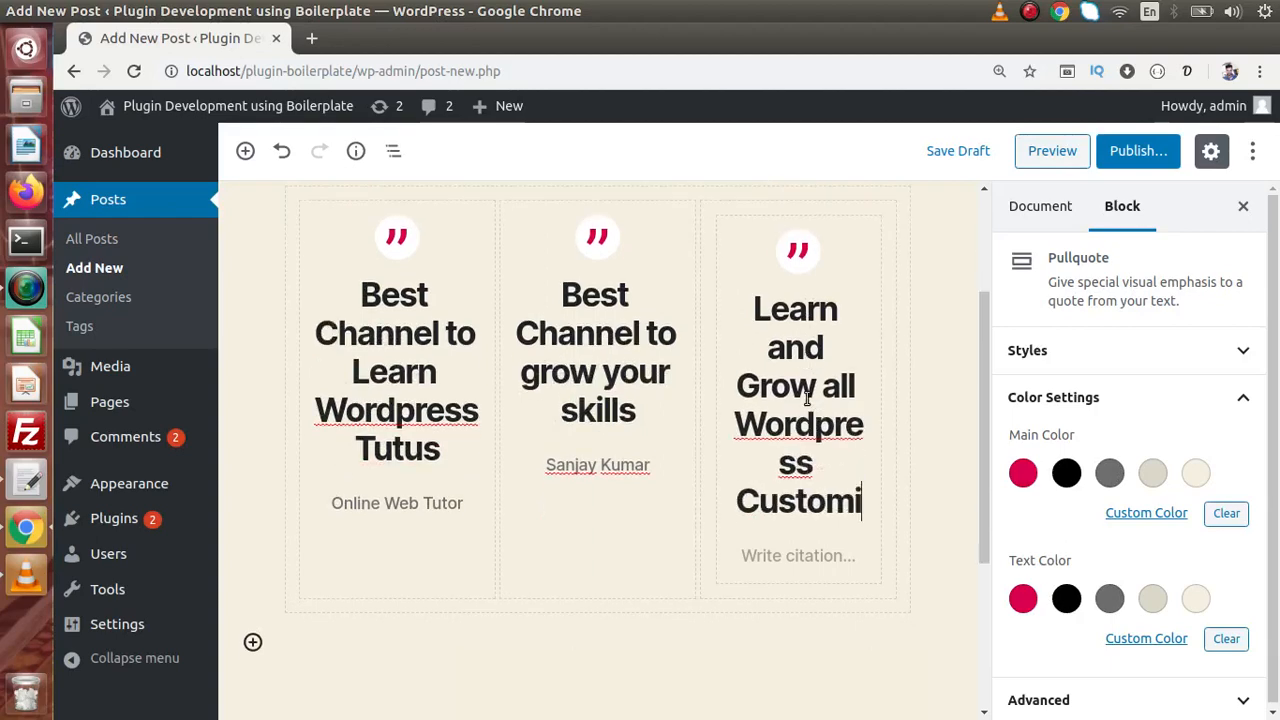
text(zations)
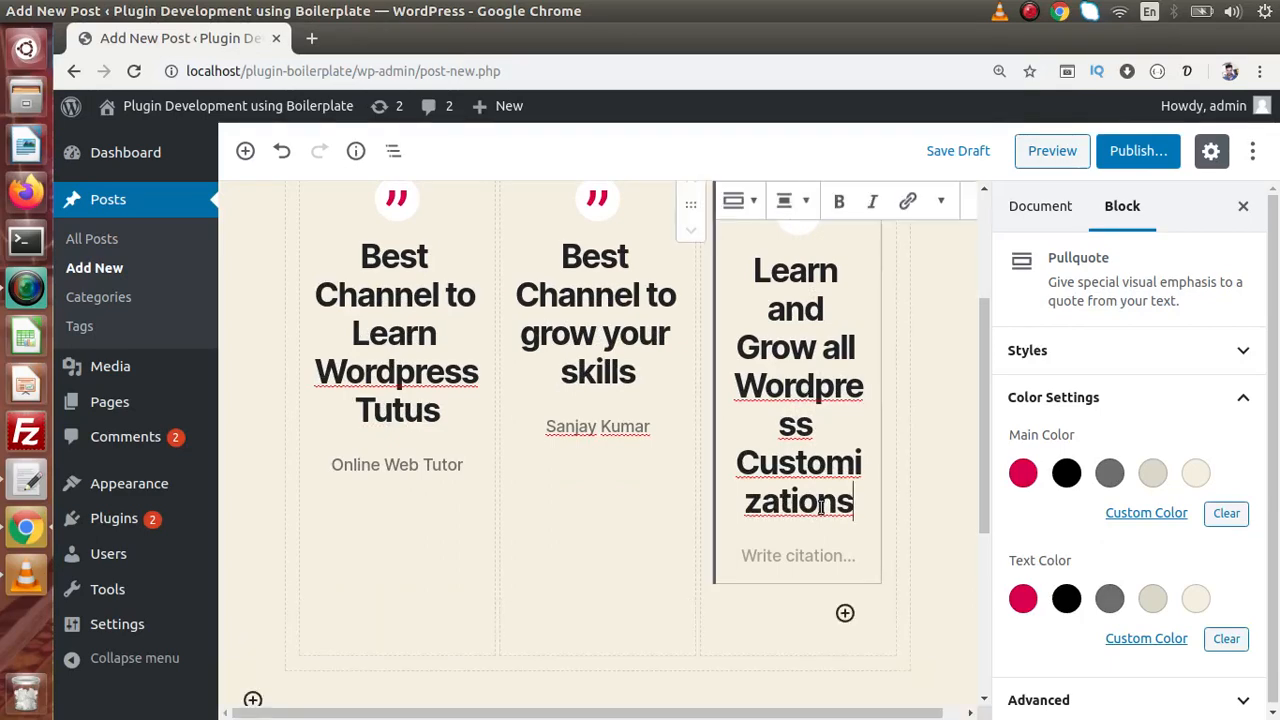
- Enter "Online Web Tutor" as the citation of the third column's pullquote
click(799, 556)
text(Online W)
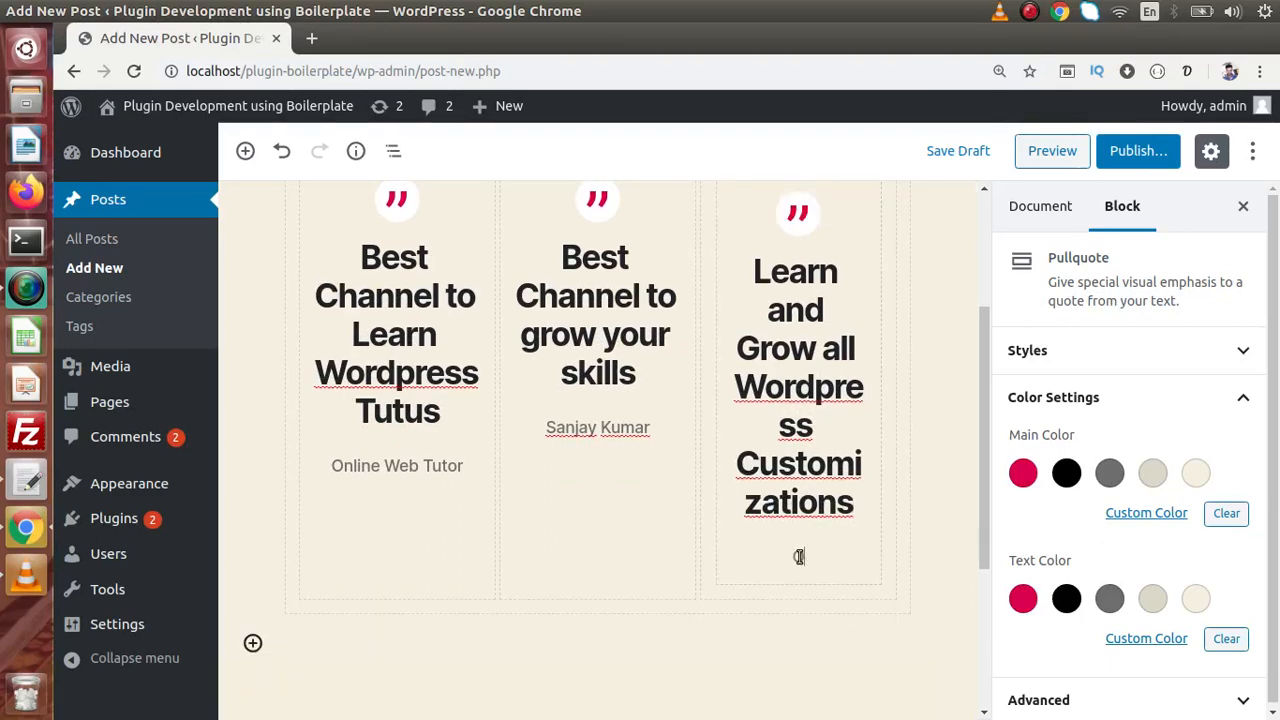
text(eb Tutor)
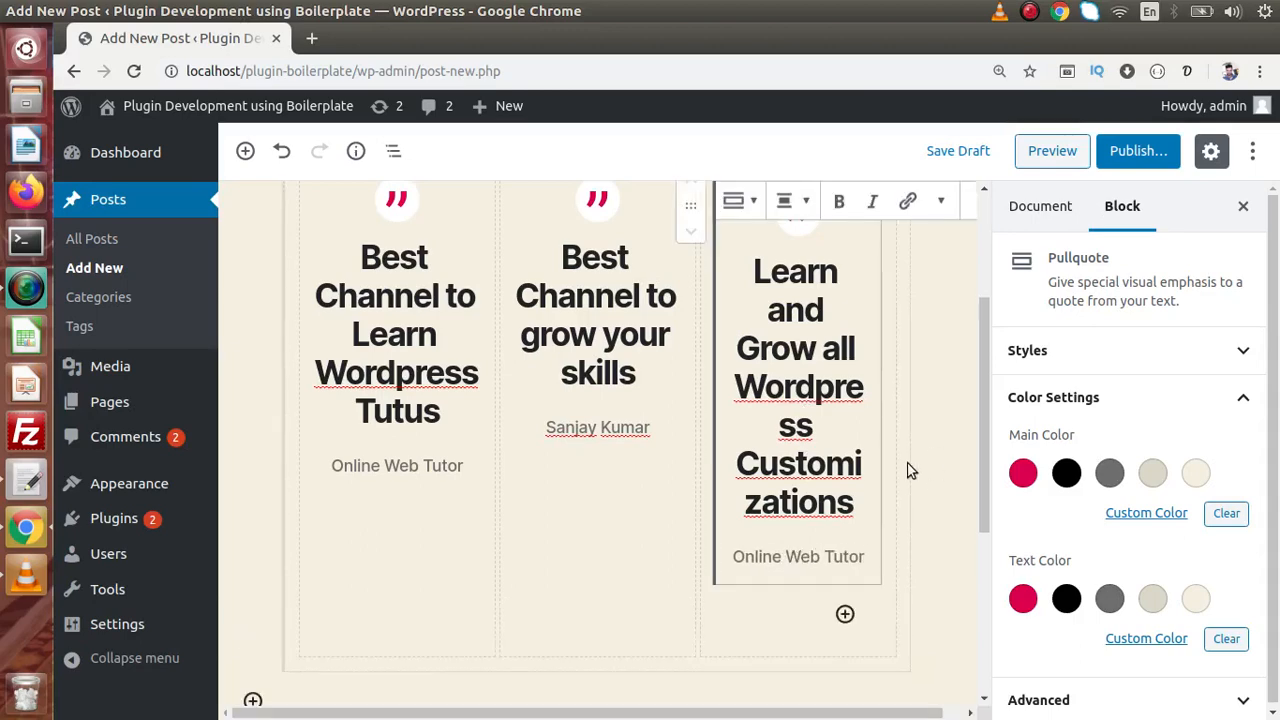
- Apply the Solid Color style to the first column's pullquote
drag(979, 433, 985, 367)
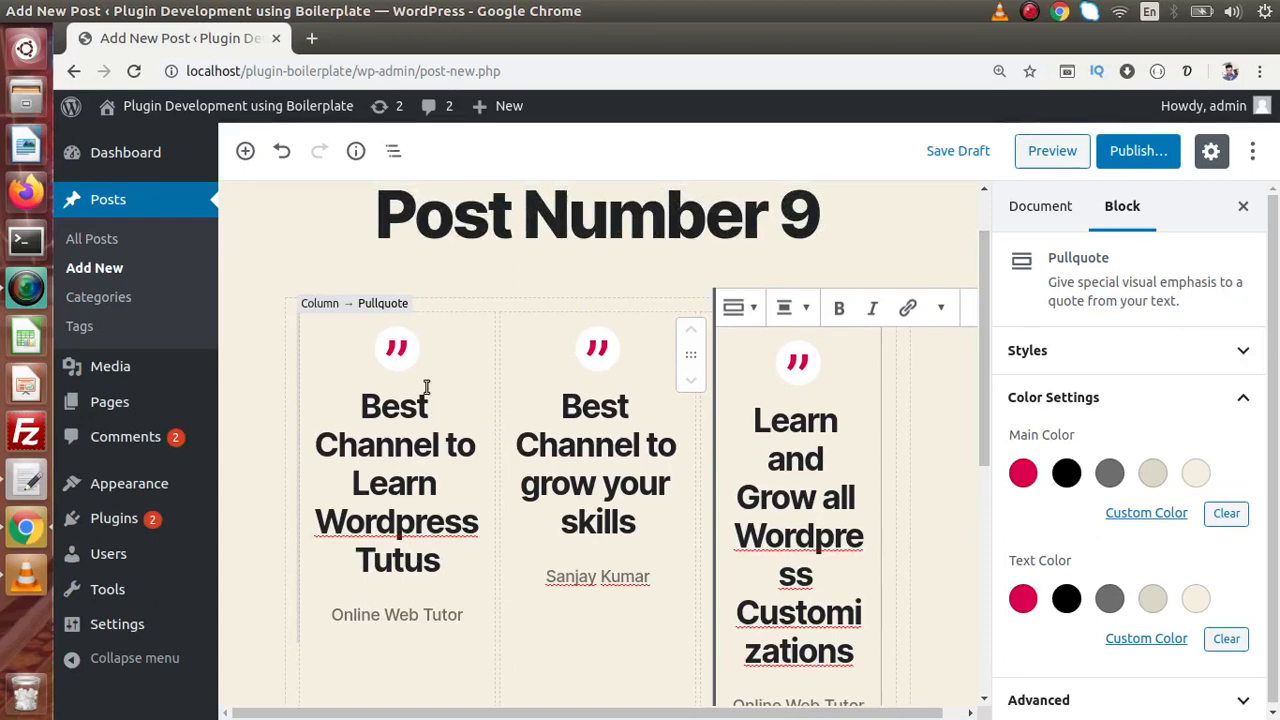
click(357, 368)
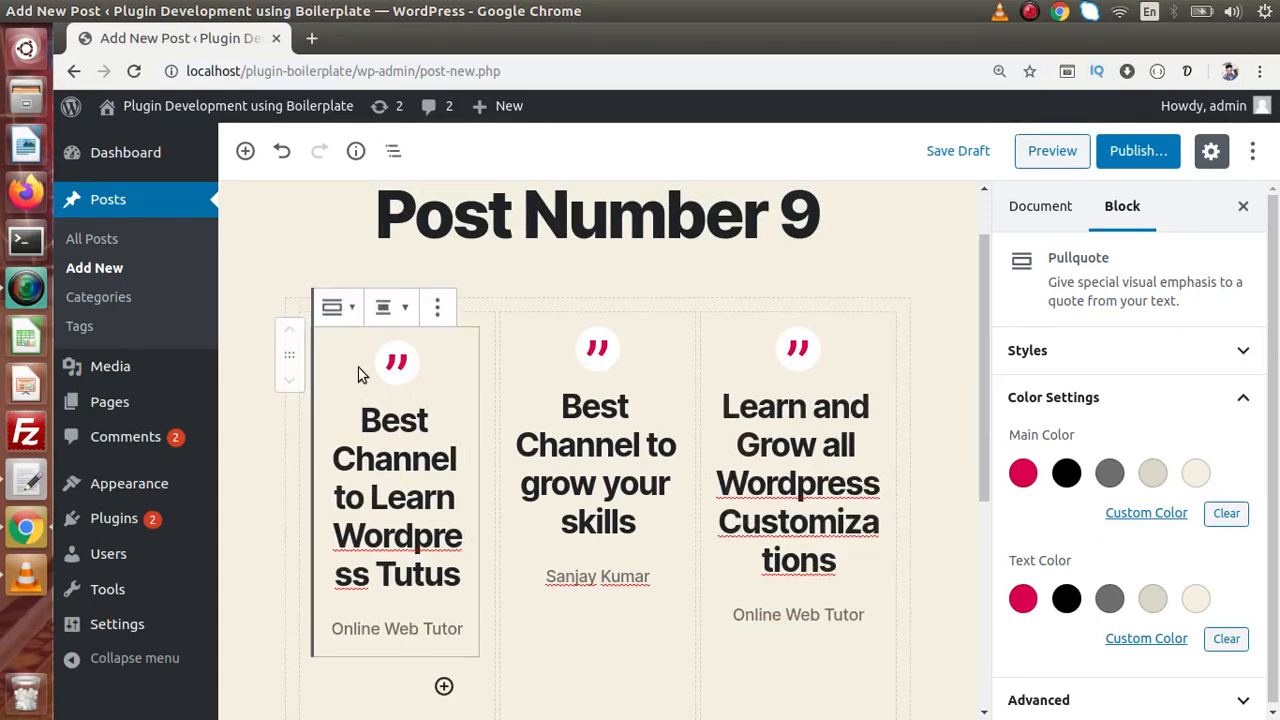
click(1206, 353)
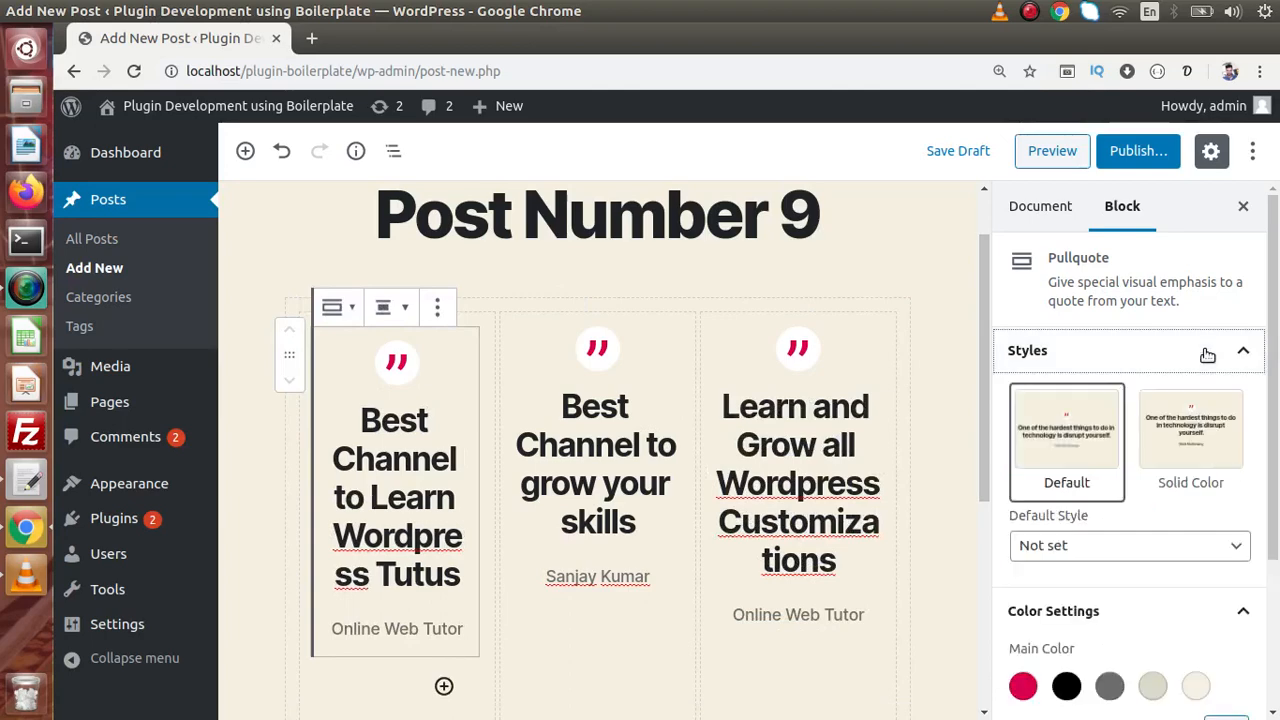
click(1196, 429)
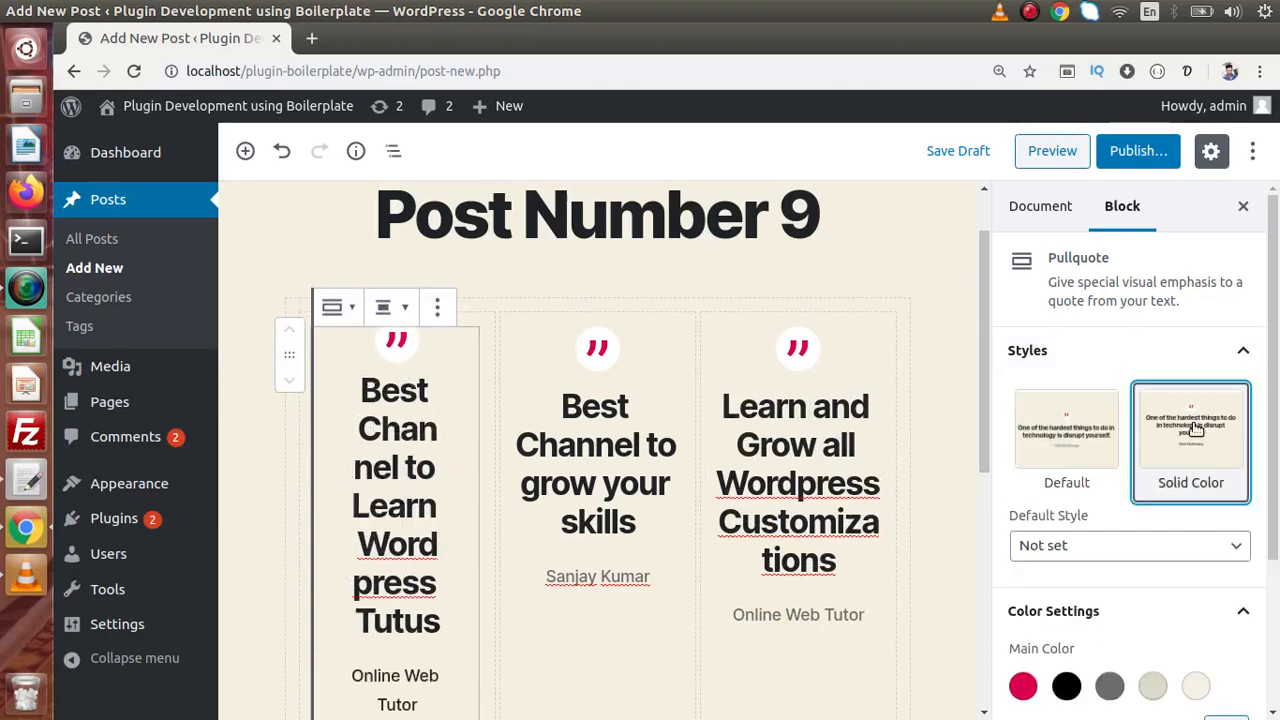
- Set the main color of the first column's pullquote to the custom blue #1baae8
scroll(1150, 450, down, 4)
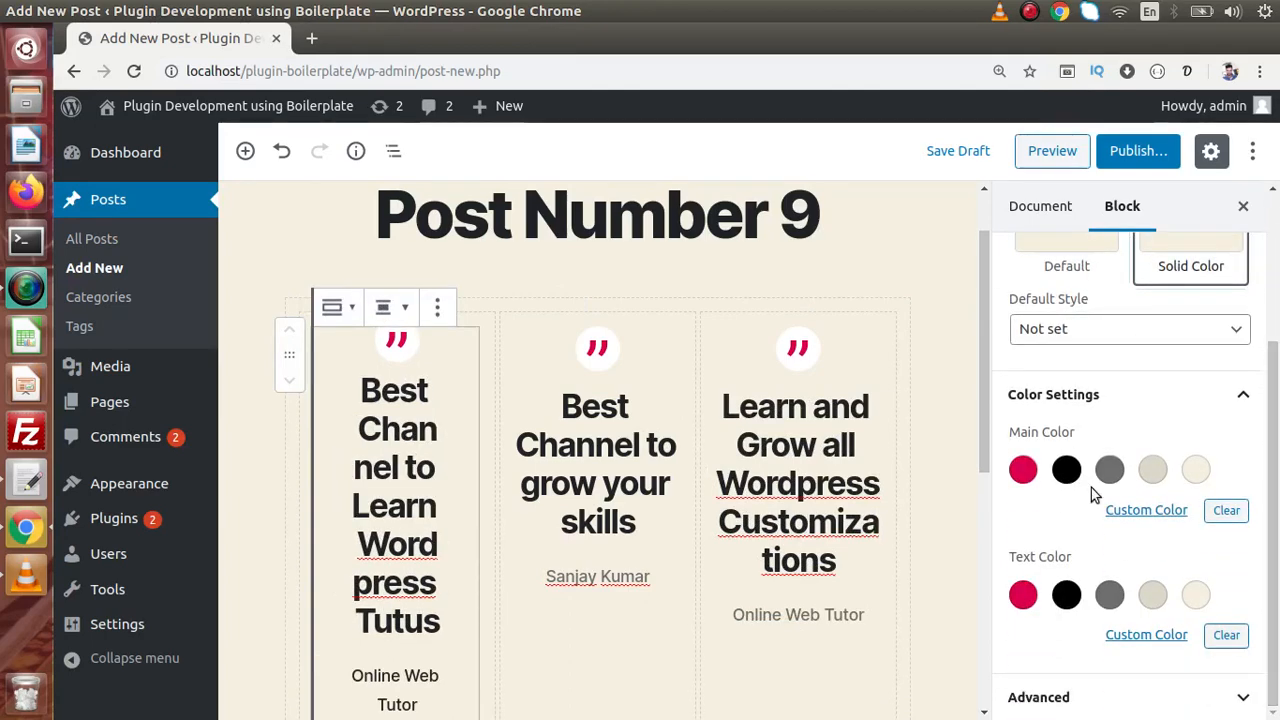
click(1140, 510)
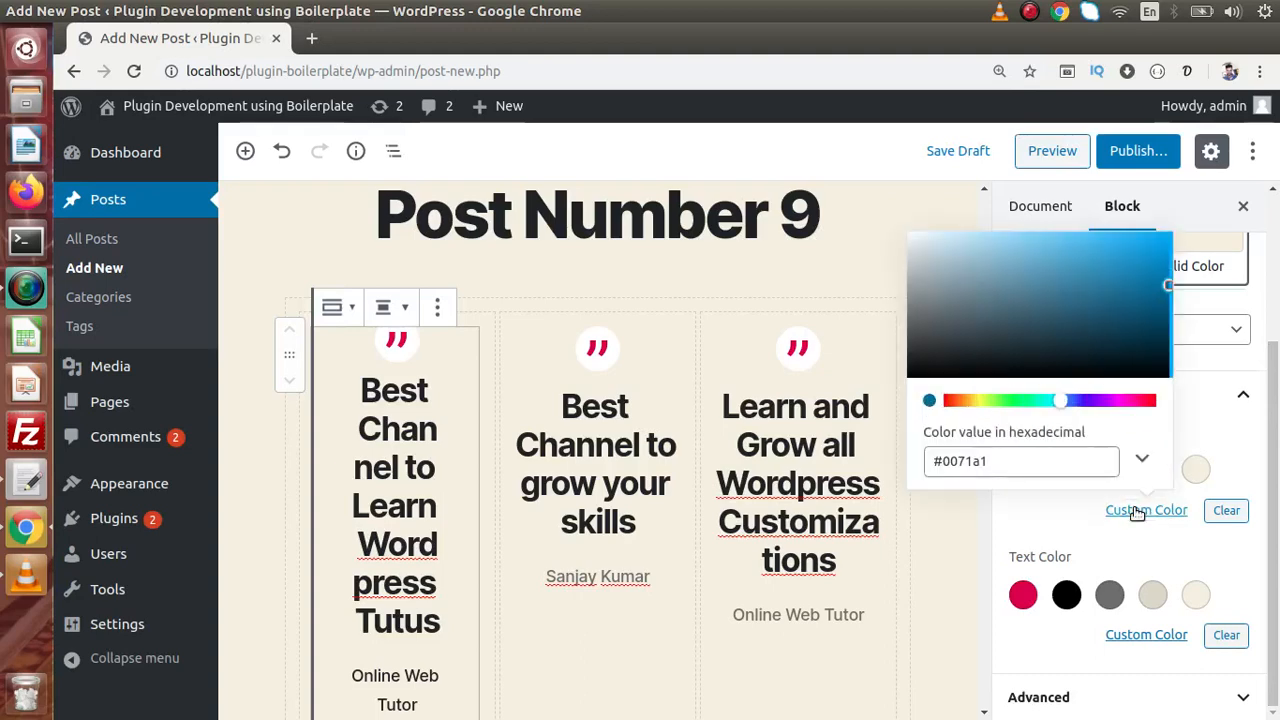
click(1141, 246)
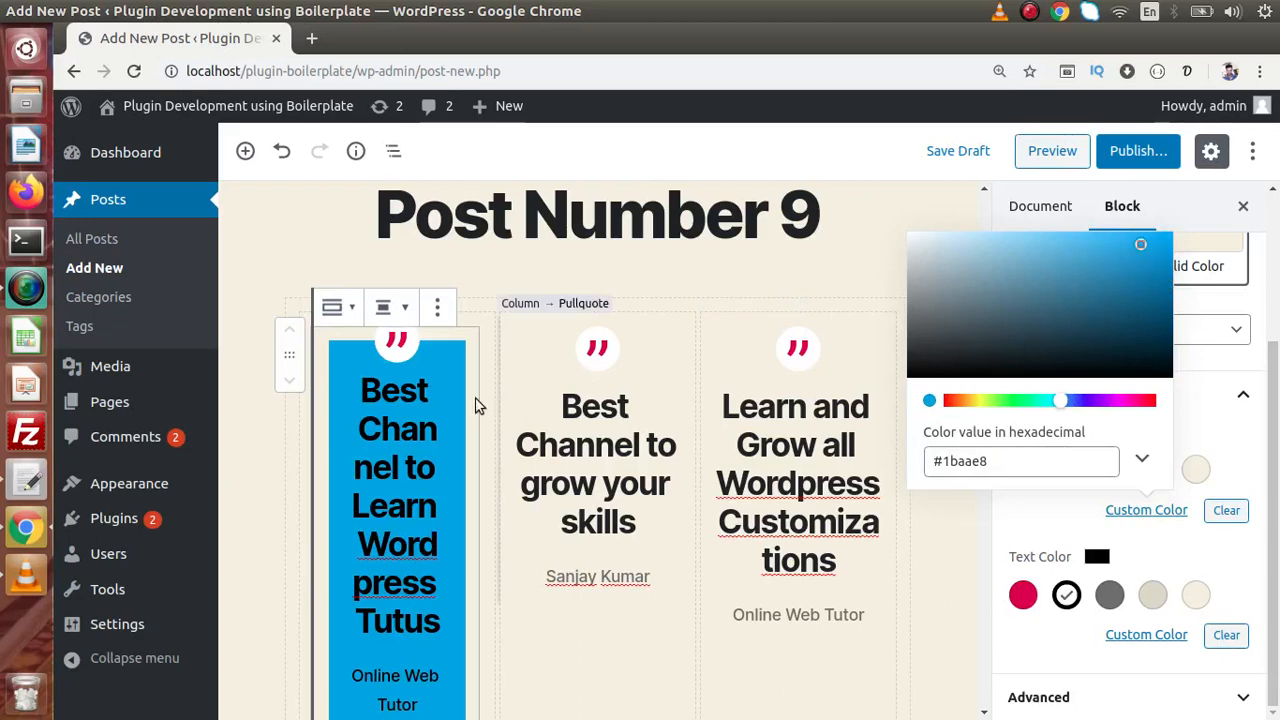
click(959, 538)
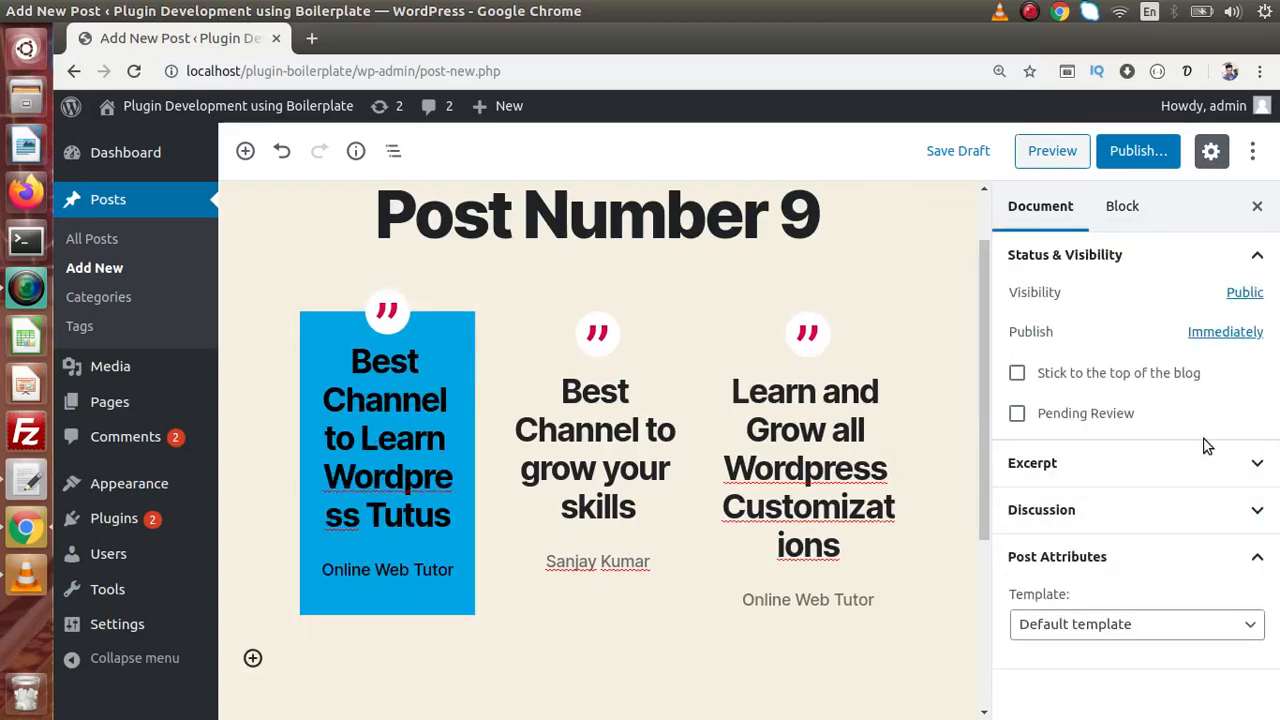
- Set the text color of the first column's pullquote to the custom very dark red #270303
click(384, 390)
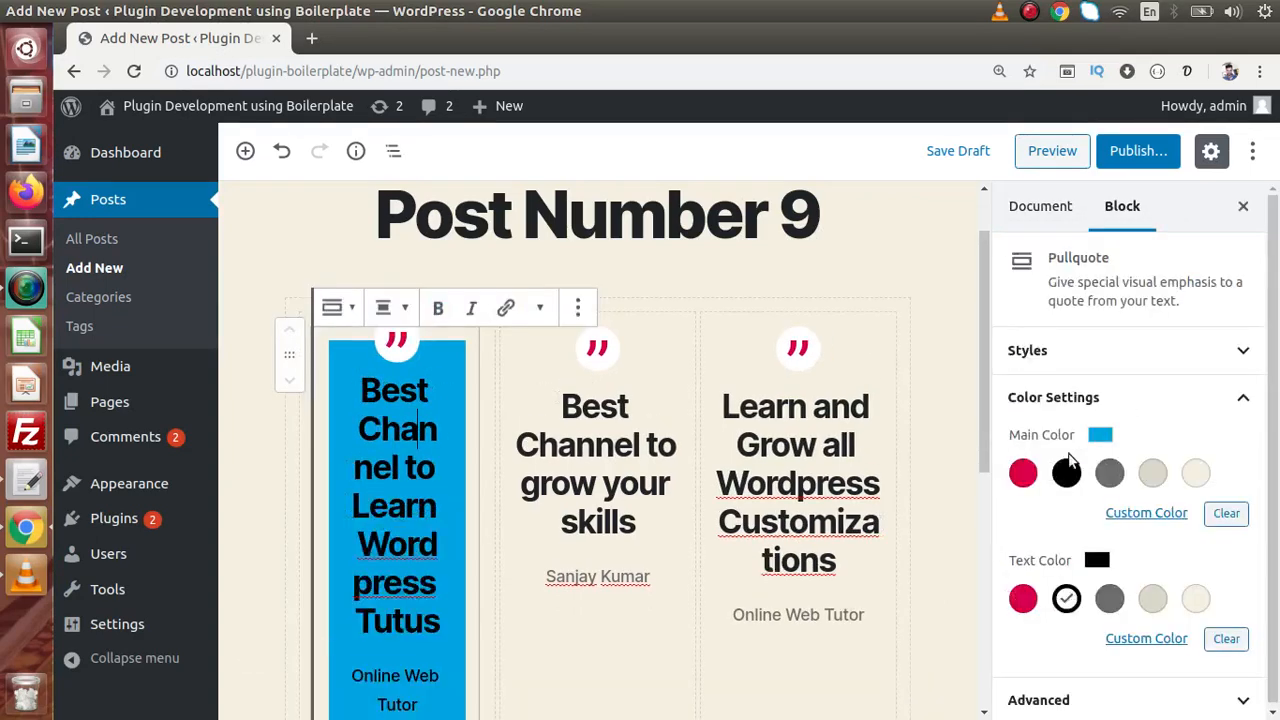
click(1150, 639)
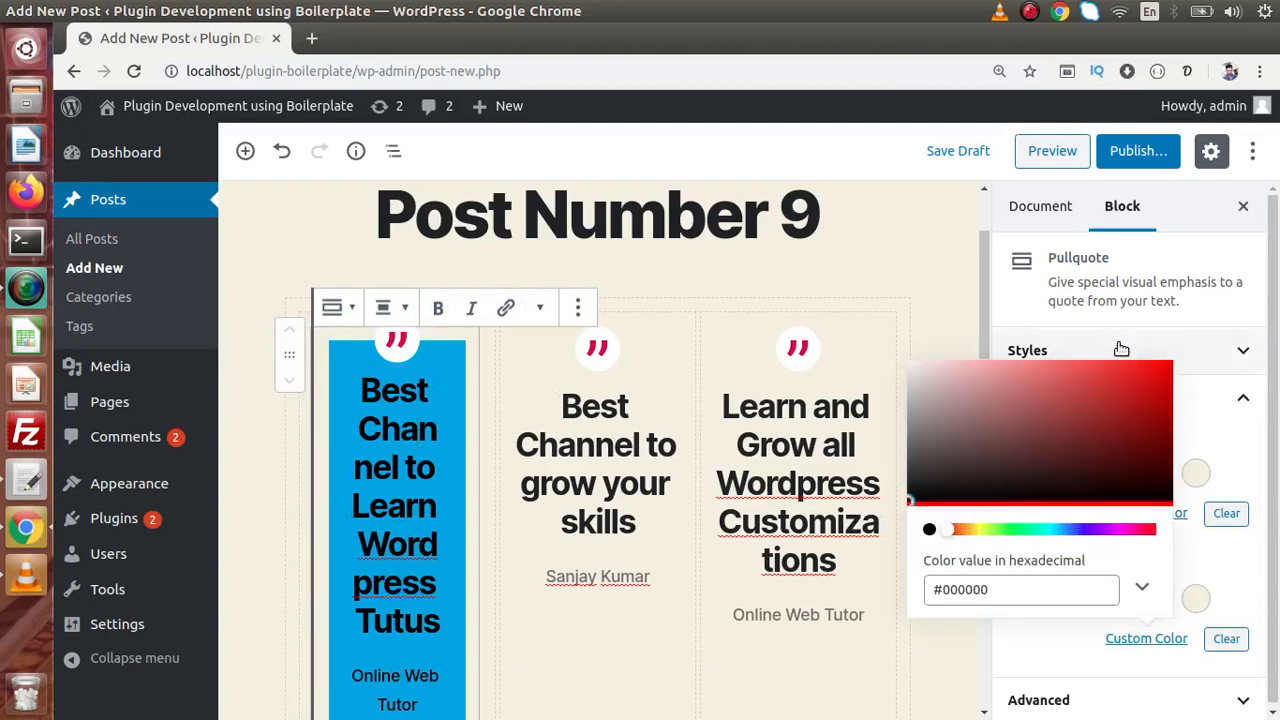
click(1158, 385)
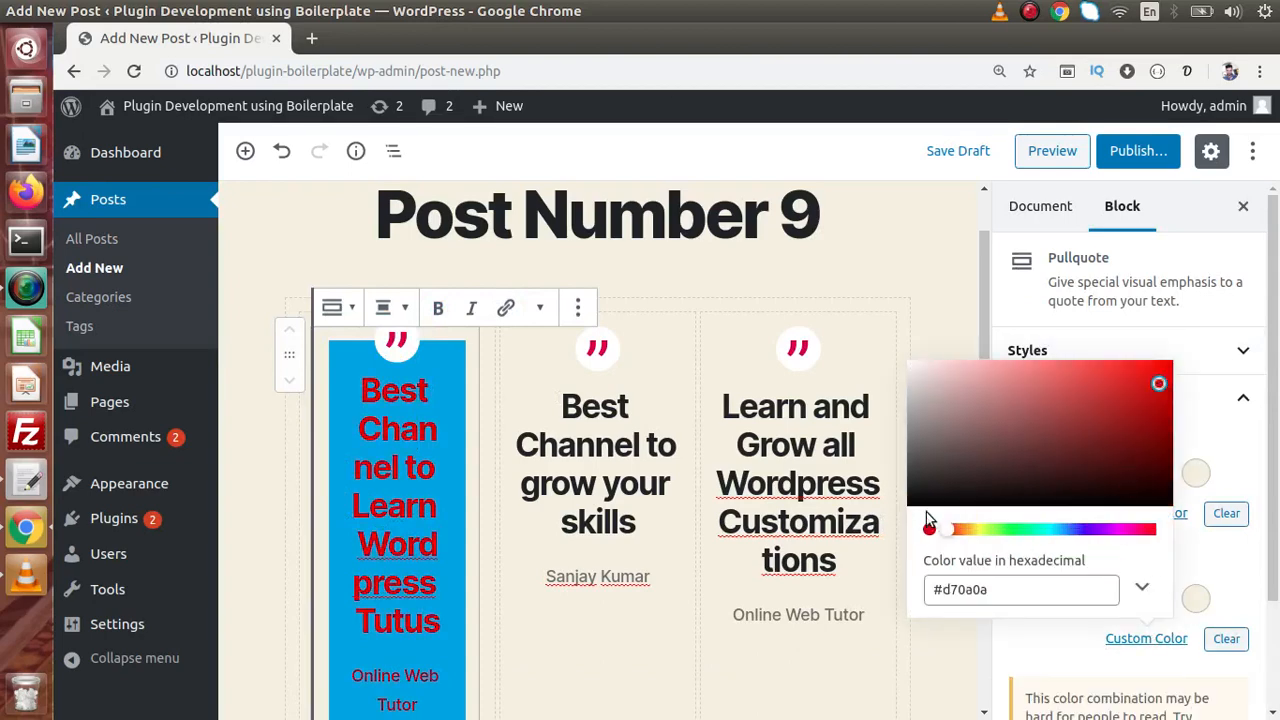
mouse_move(946, 529)
mouse_down()
mouse_move(1069, 531)
mouse_move(948, 541)
mouse_move(1152, 537)
mouse_move(937, 541)
mouse_up()
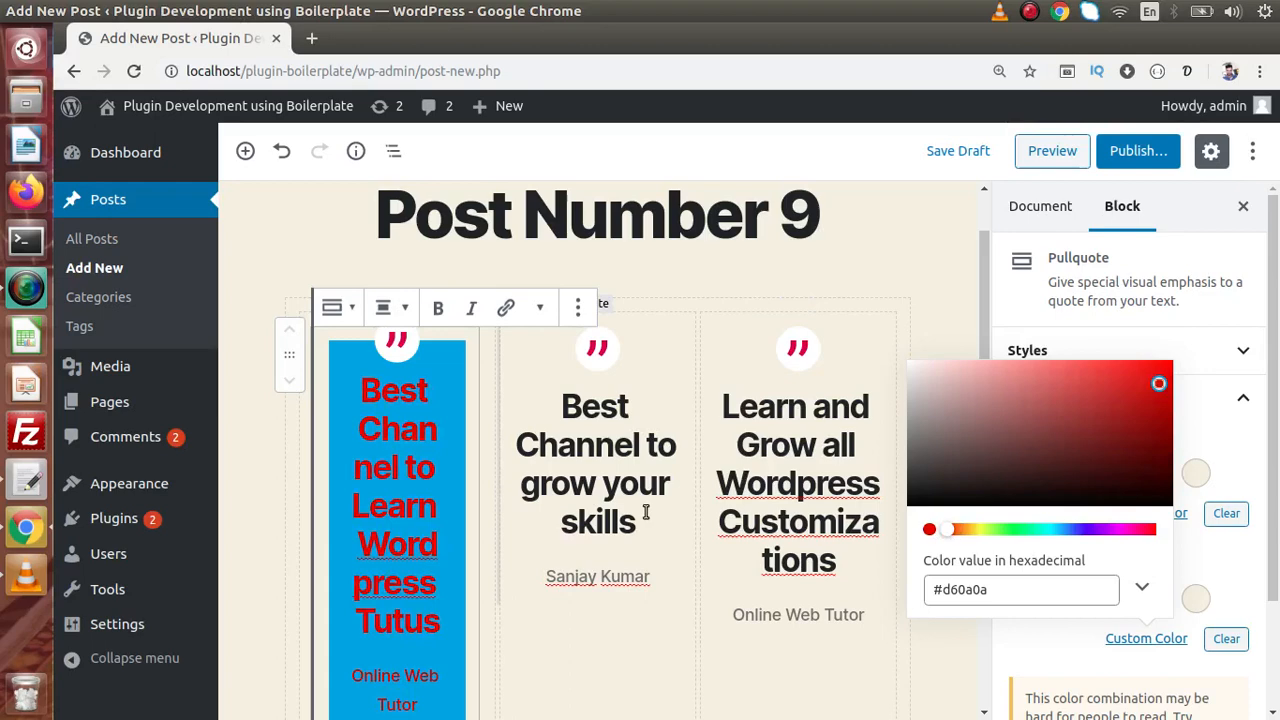
drag(1155, 467, 1148, 495)
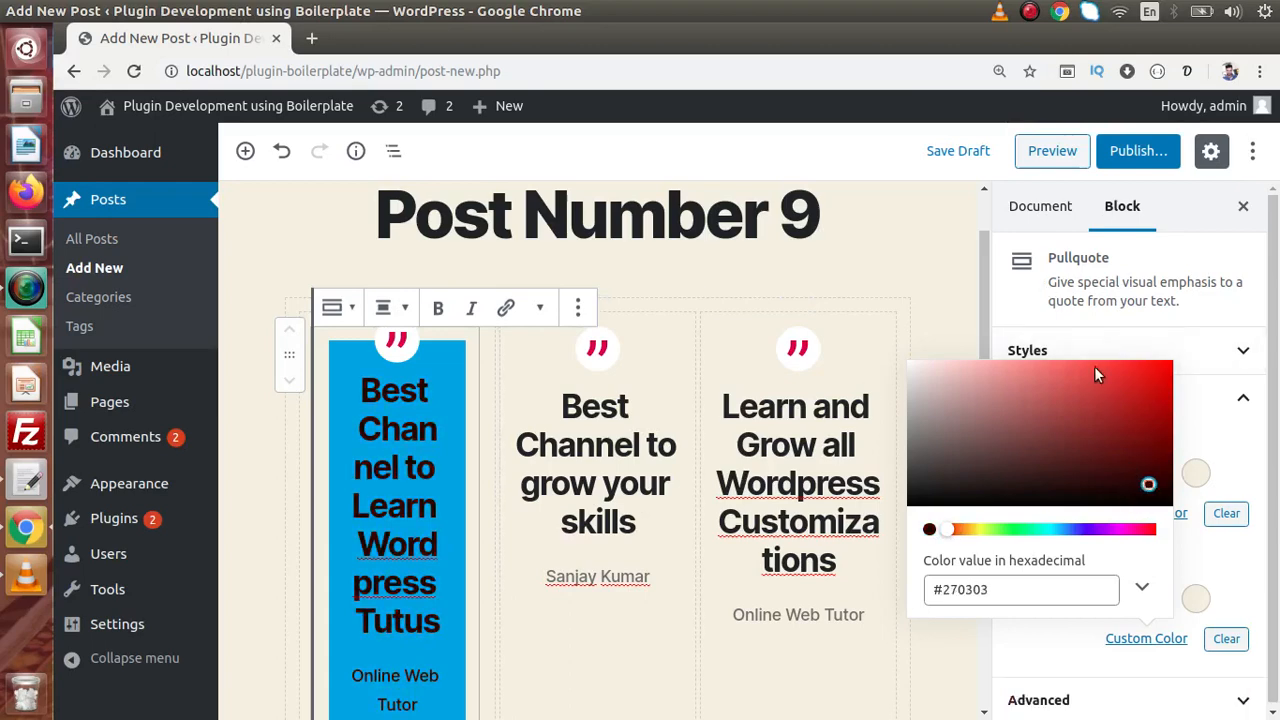
- Change the first column's pullquote to the preset black main color and the lightest cream text color
click(1081, 328)
click(1066, 473)
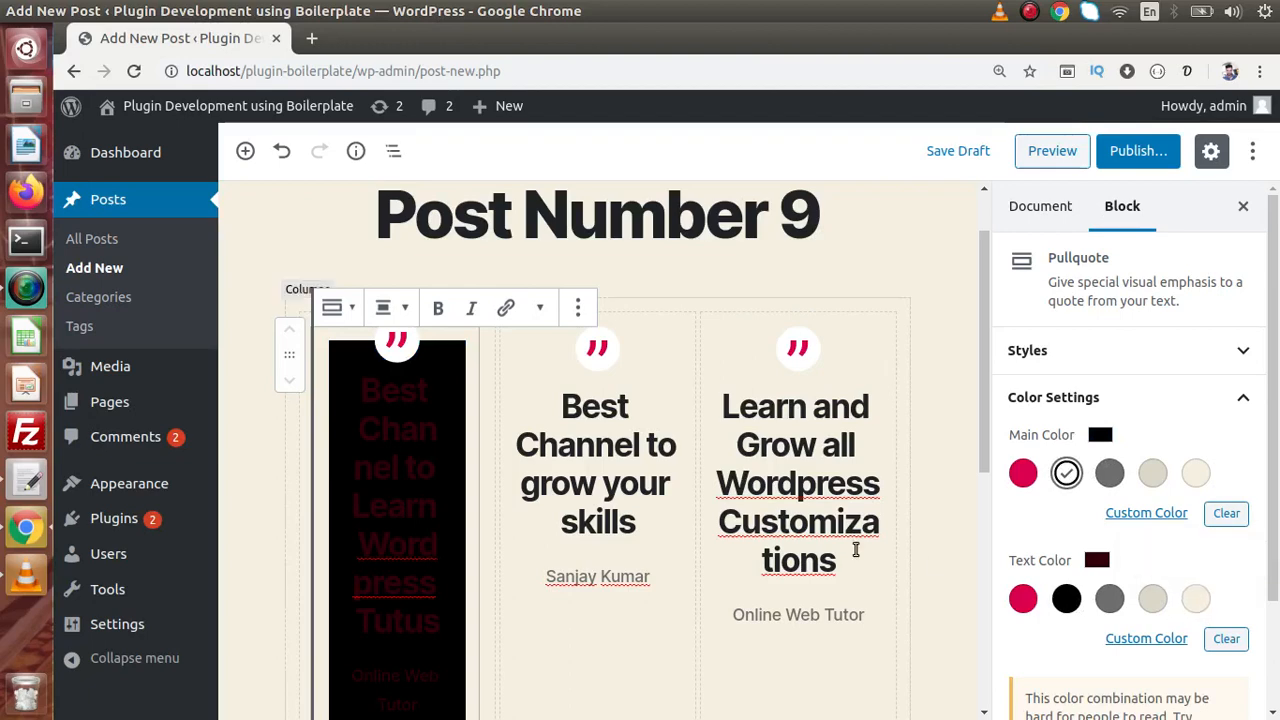
click(1193, 600)
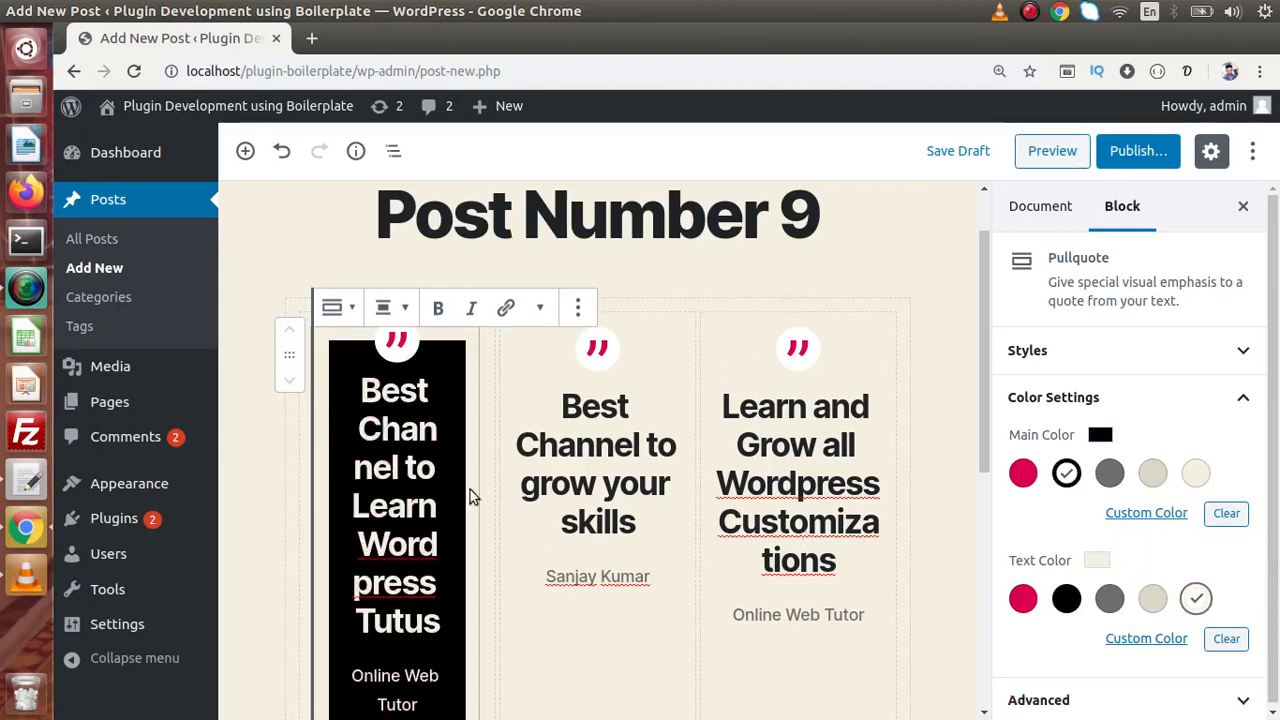
- Set the second column's pullquote to the preset black main color and the lightest cream text color
click(528, 400)
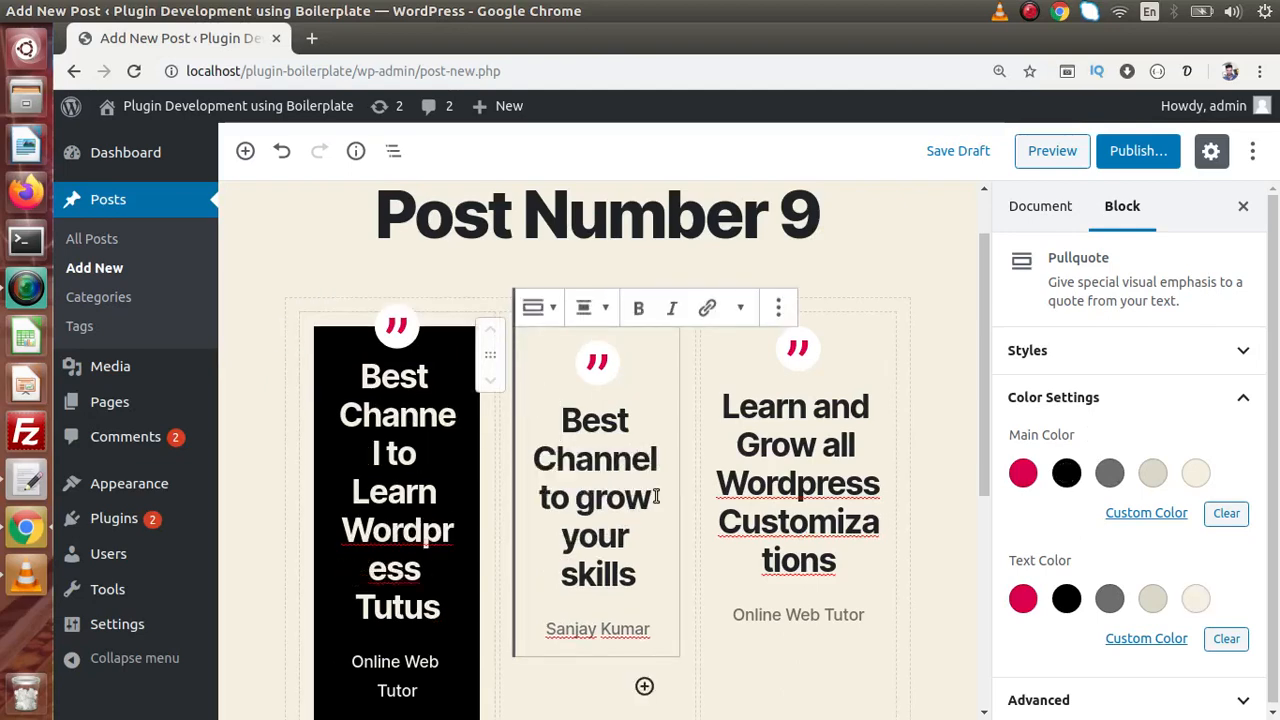
click(1067, 477)
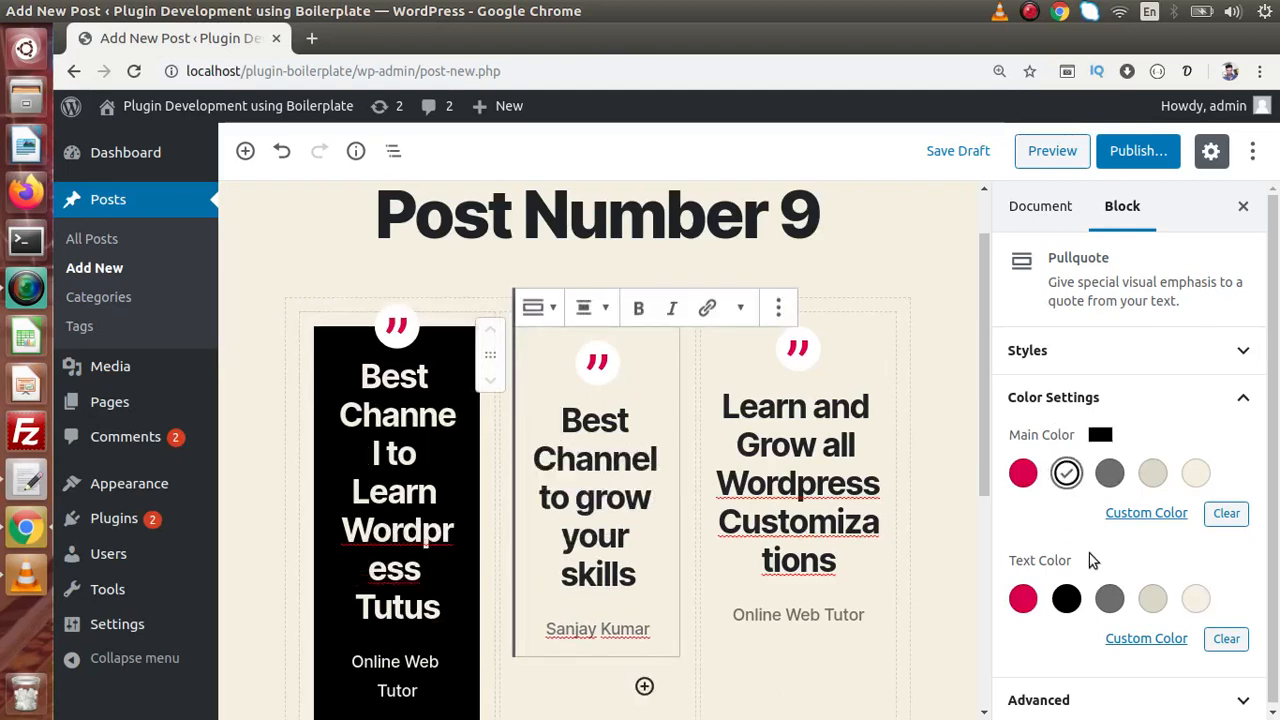
click(1197, 598)
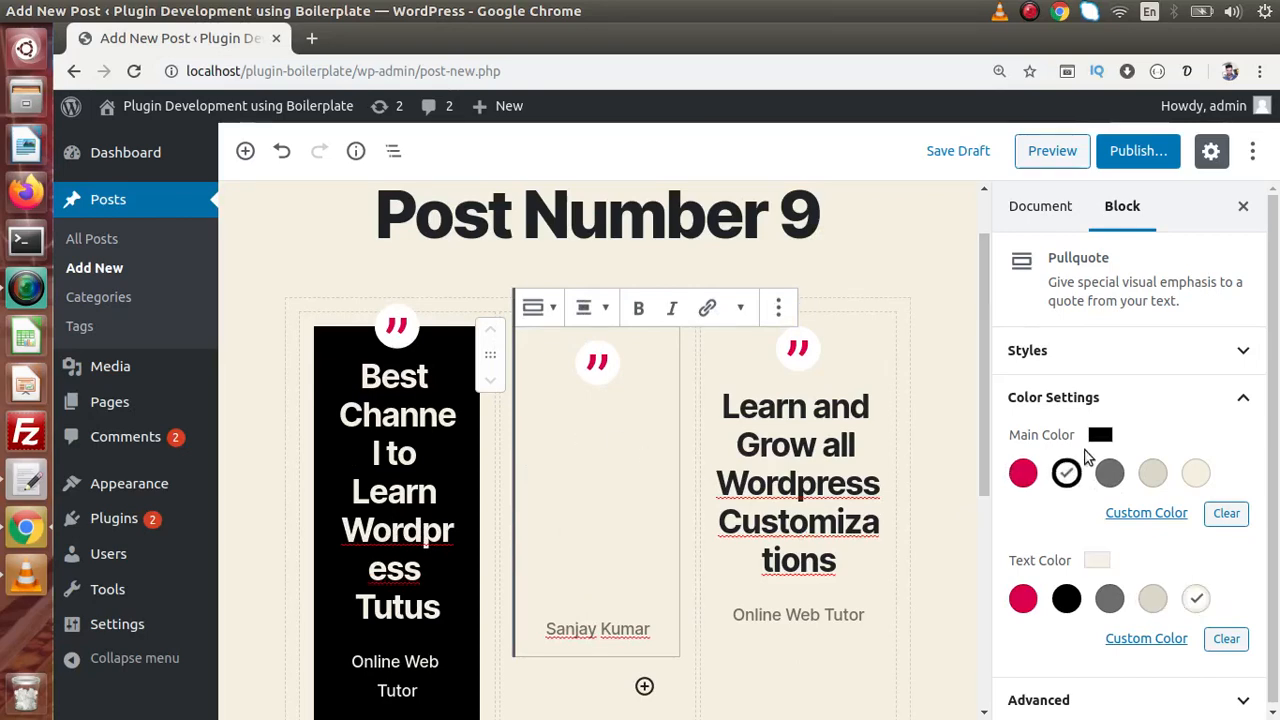
click(1066, 475)
click(1067, 475)
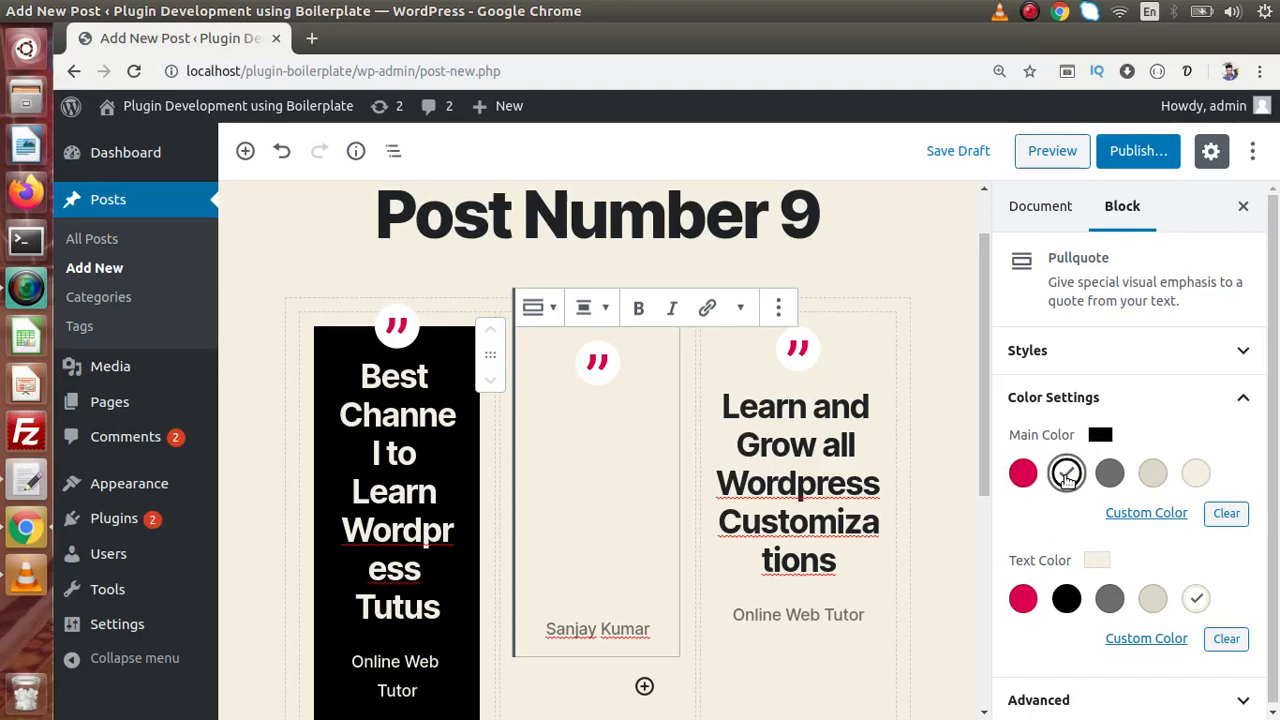
- Apply the Solid Color style to the second column's pullquote
scroll(709, 417, down, 1)
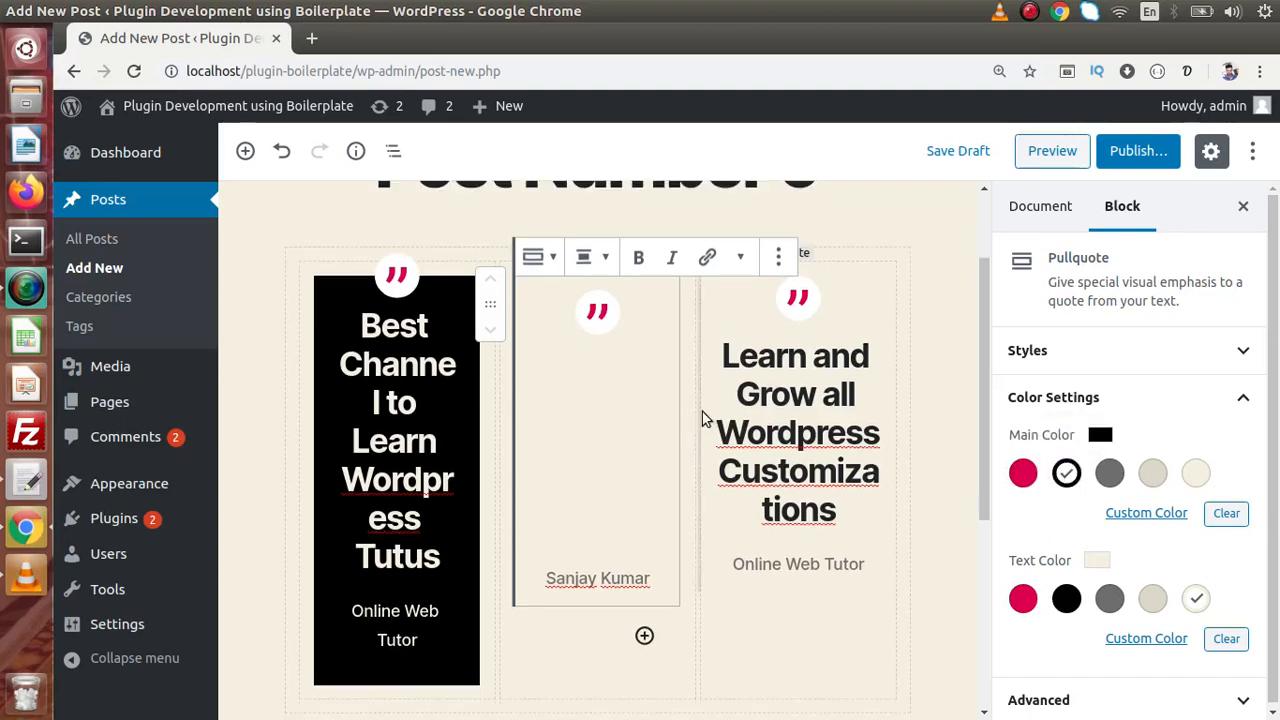
click(1114, 356)
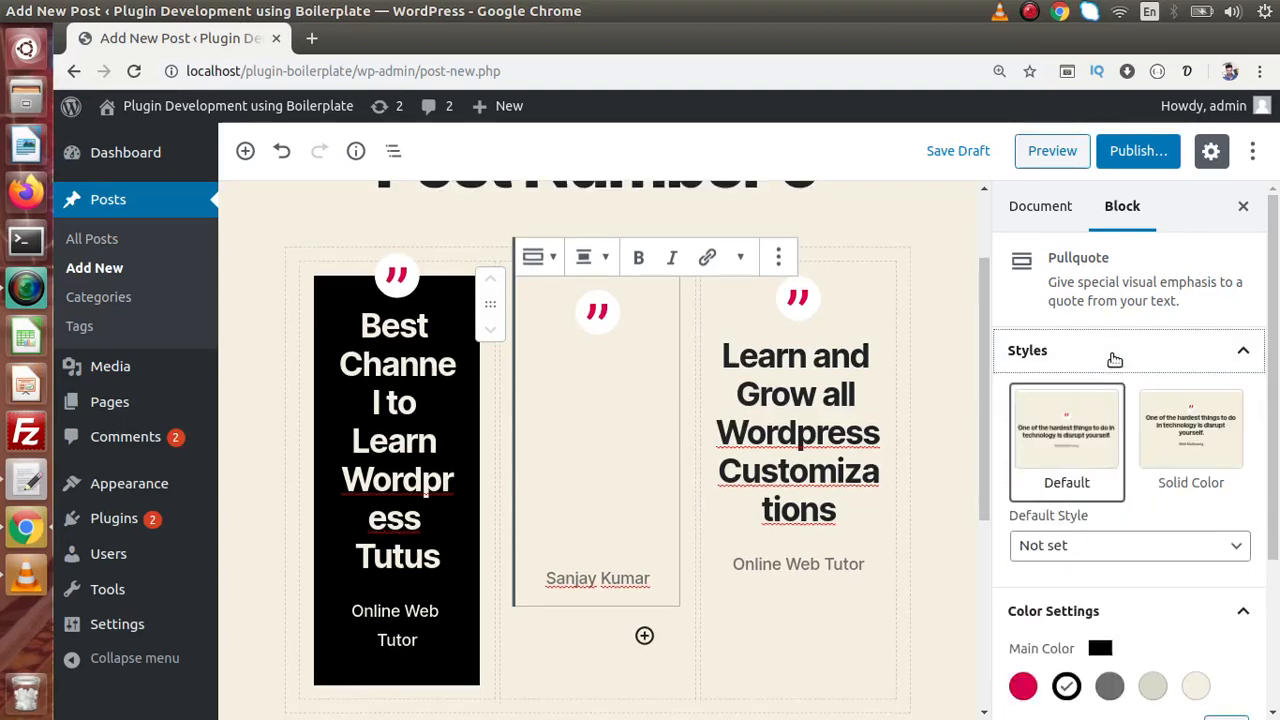
click(1181, 431)
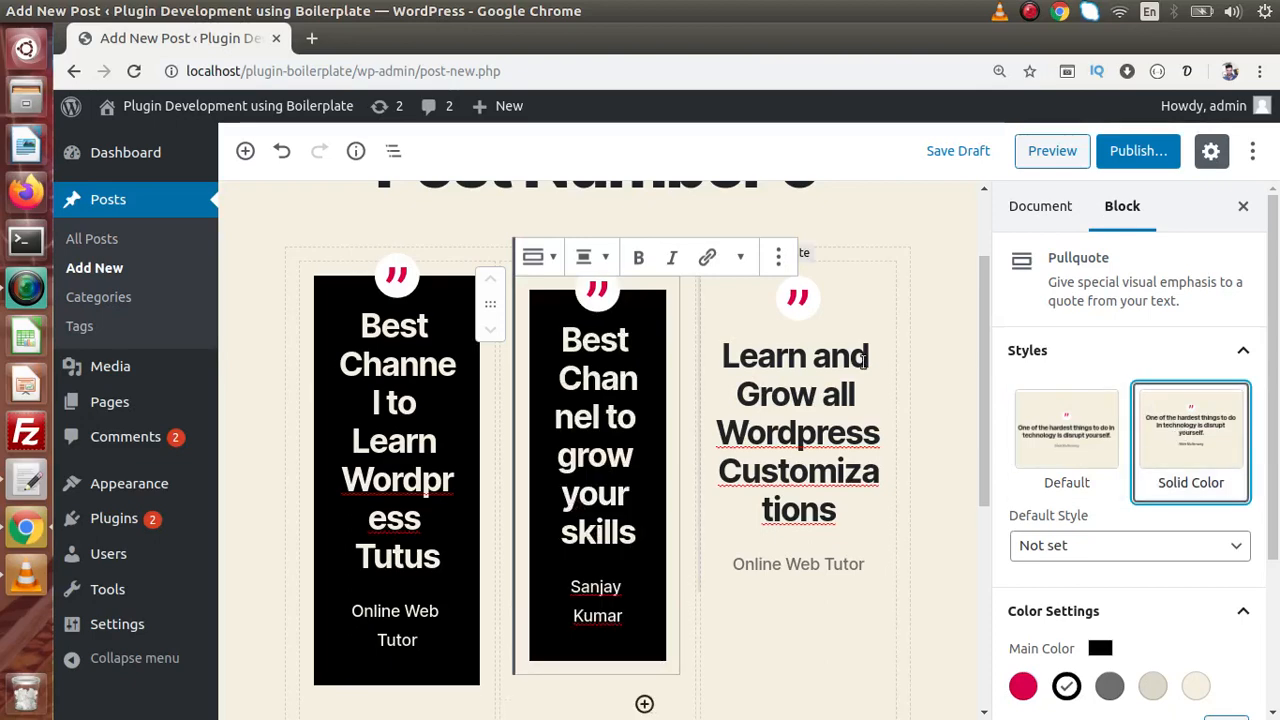
- Apply the Solid Color style to the third column's pullquote, with black as main color and the lightest cream as text color
click(765, 330)
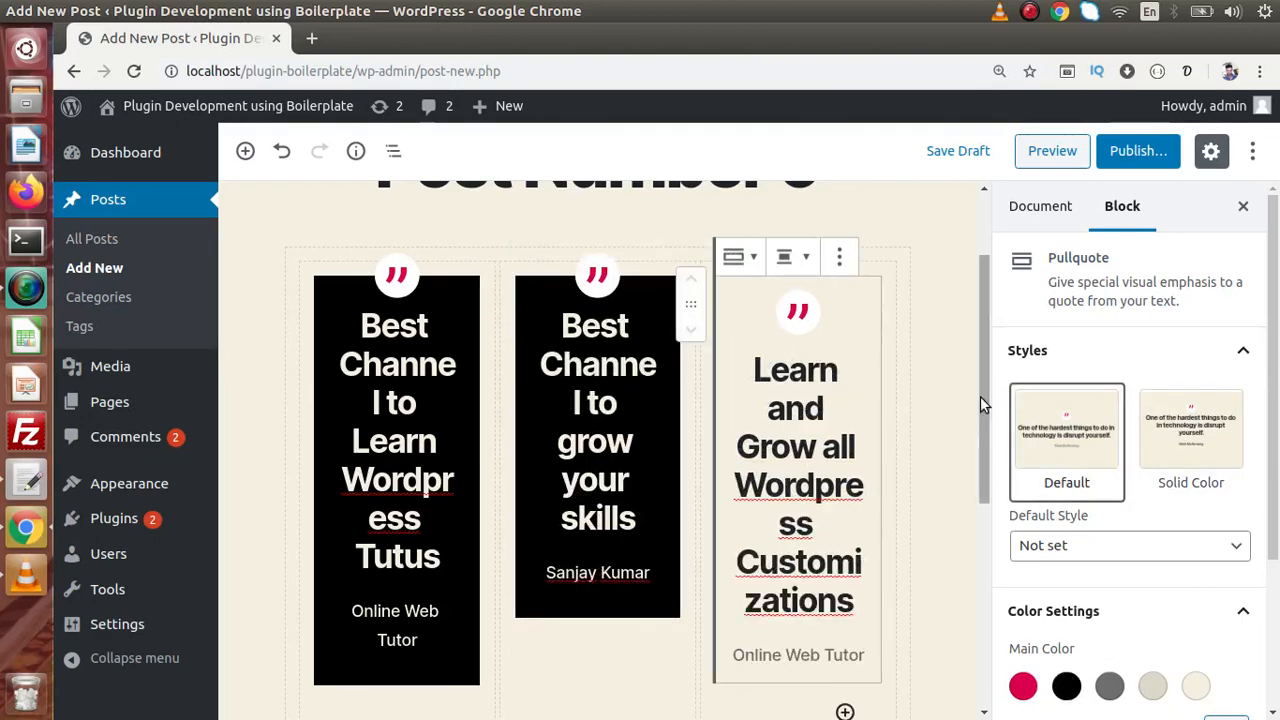
click(1185, 430)
scroll(1277, 372, down, 2)
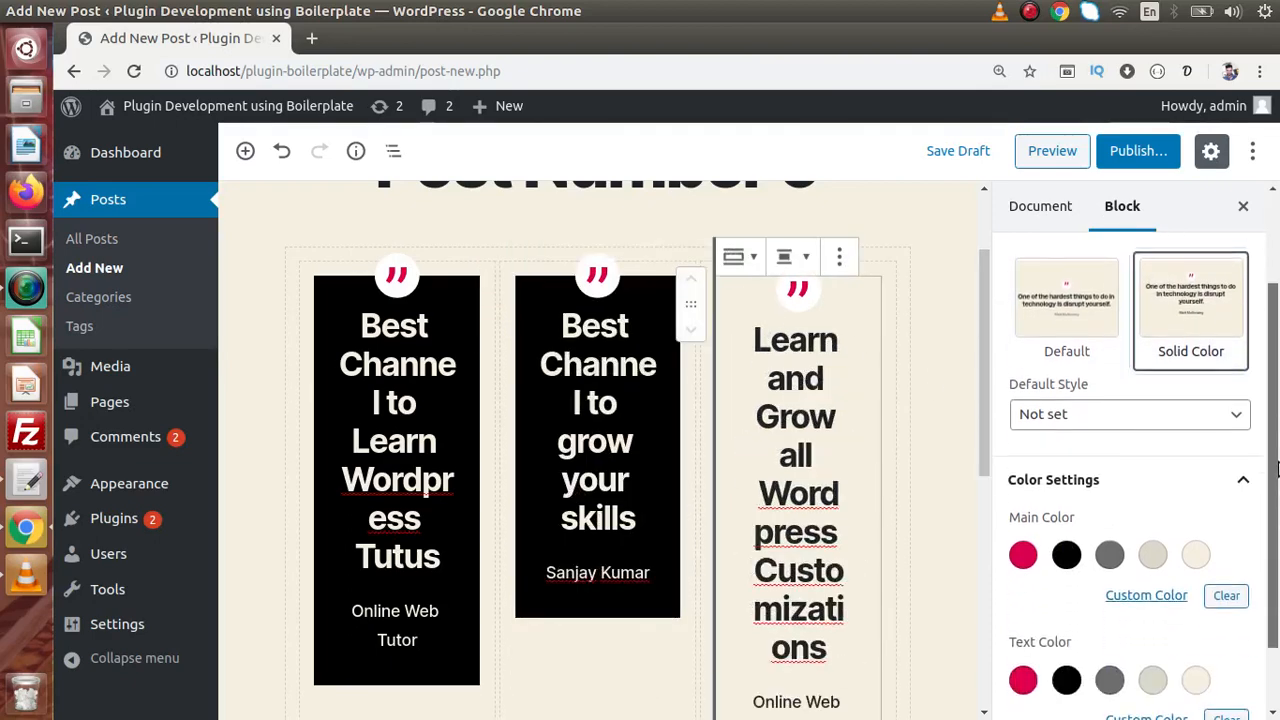
click(1067, 548)
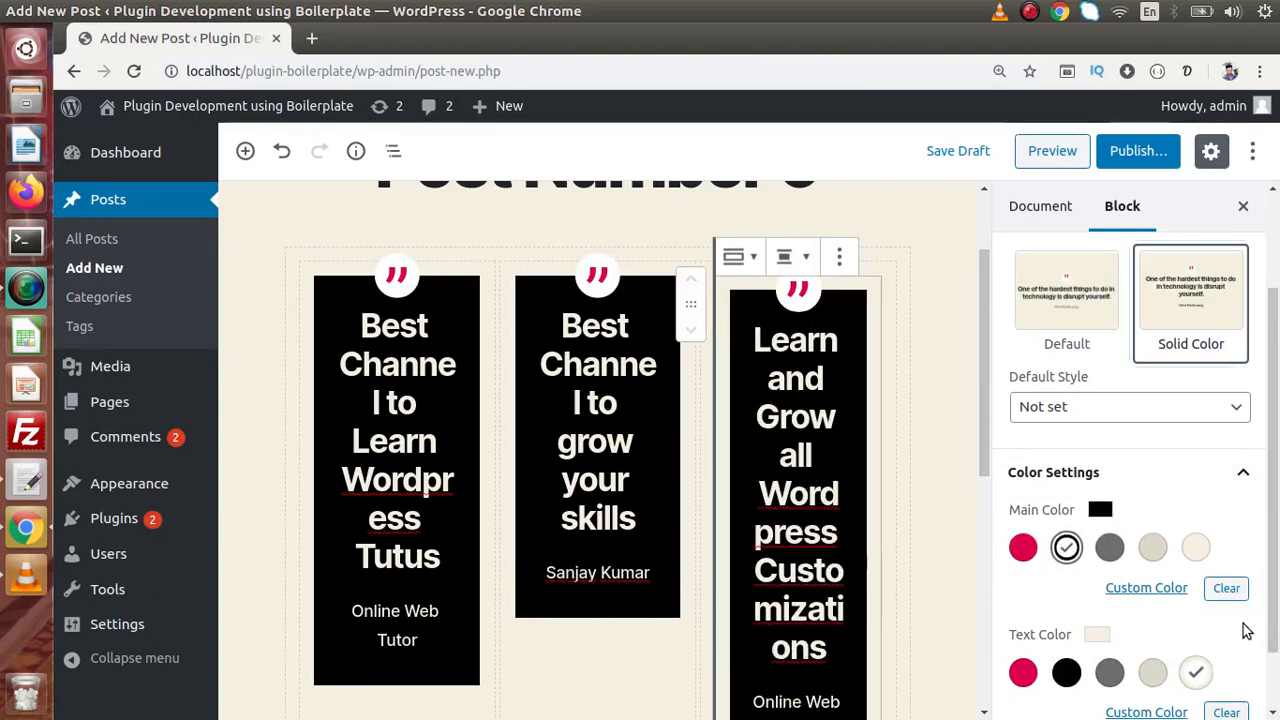
scroll(1277, 575, down, 1)
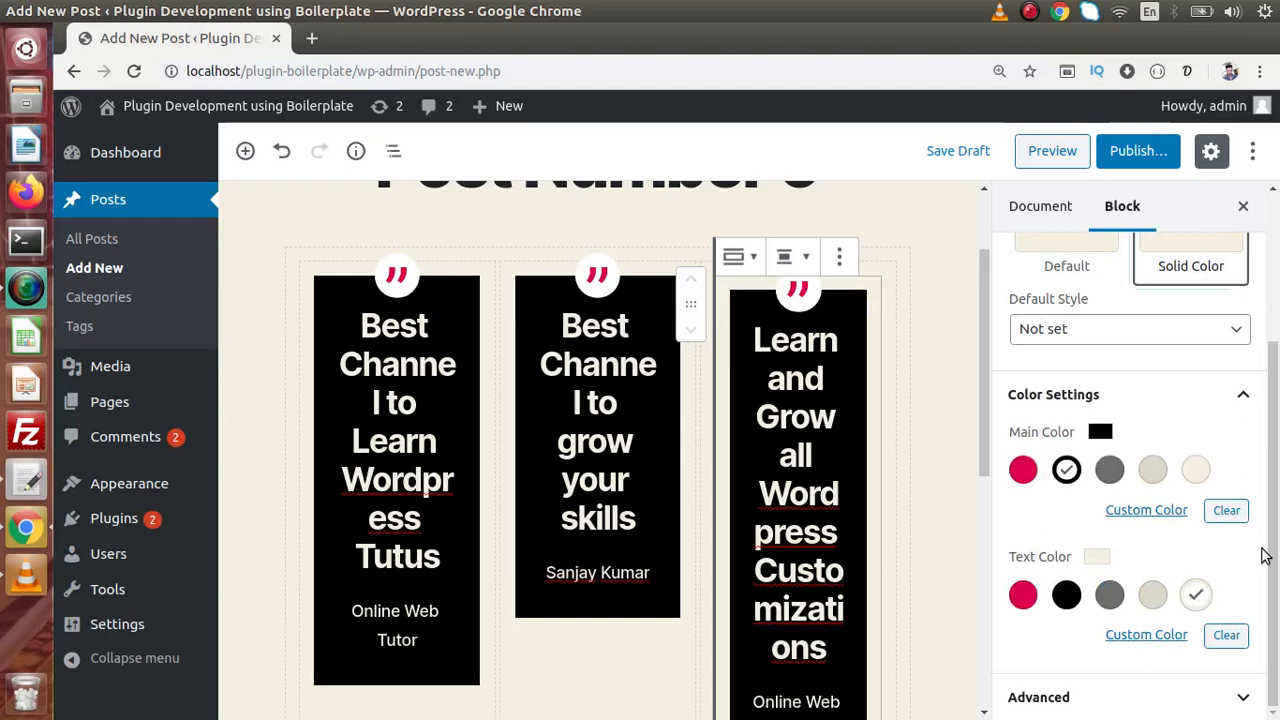
scroll(1277, 432, up, 1)
scroll(1277, 432, up, 2)
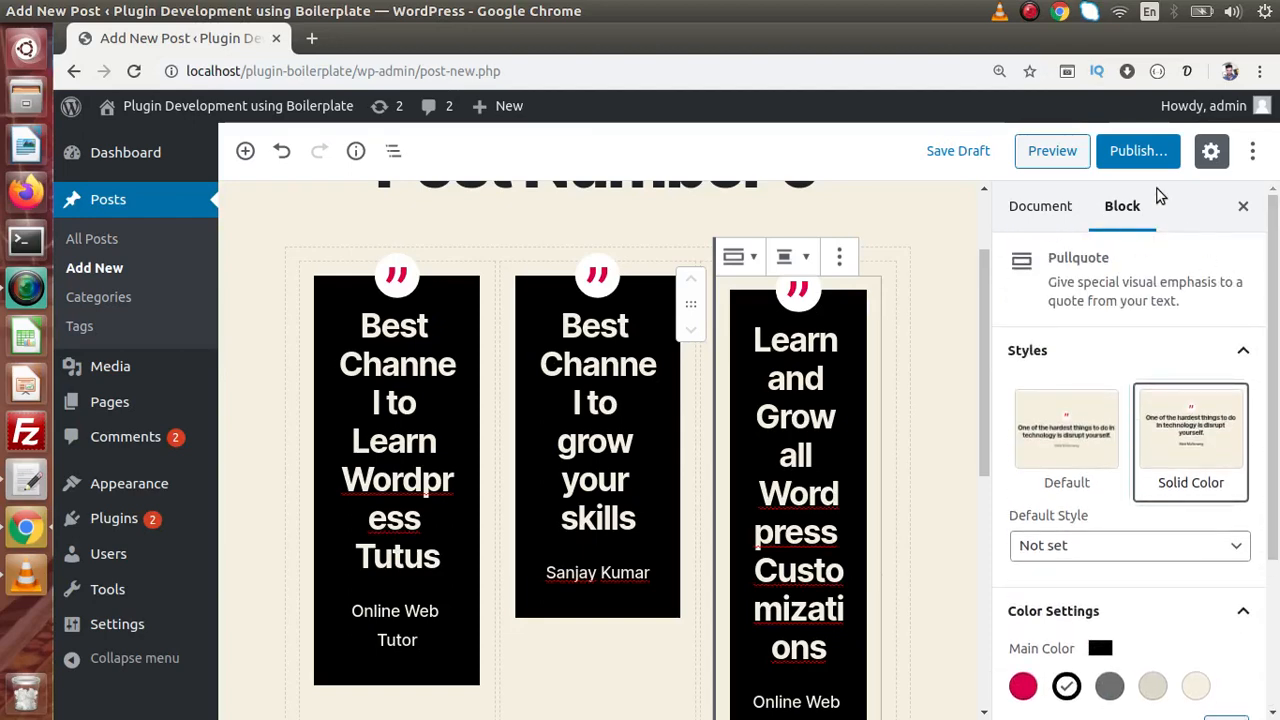
- Publish the post and view its live page with the three pullquotes in a new browser tab
click(1141, 155)
click(1145, 155)
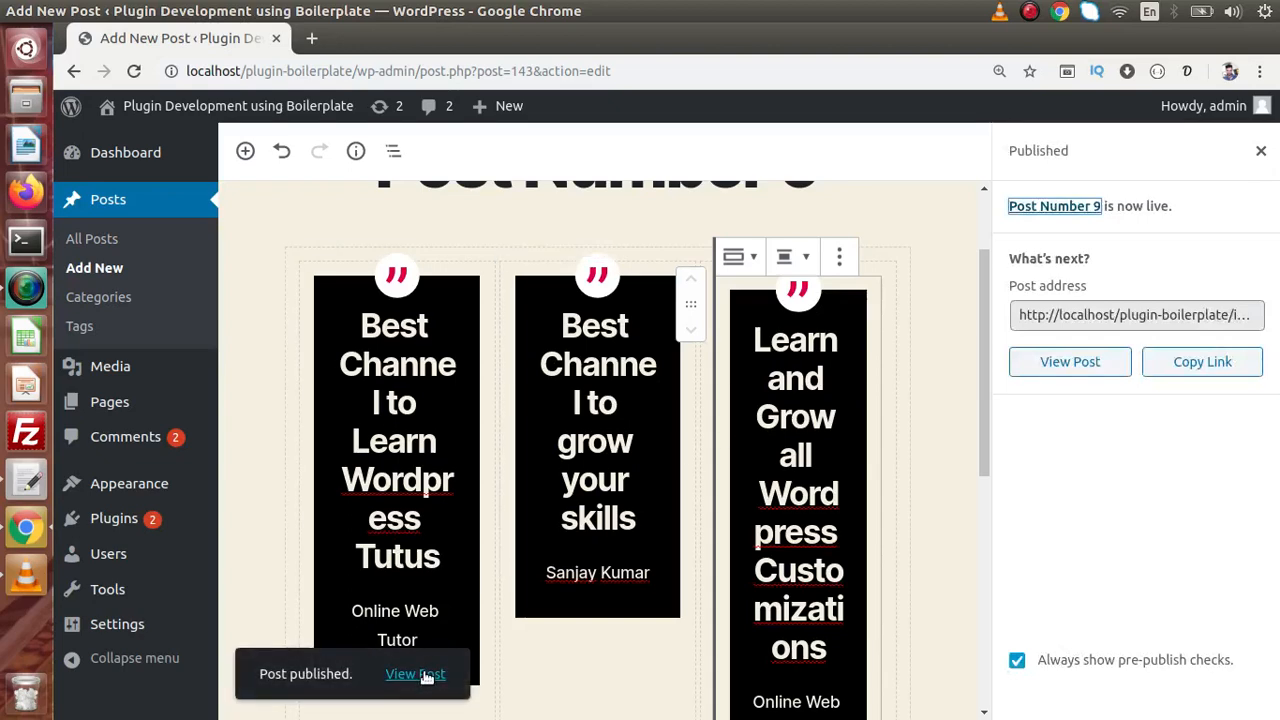
right_click(424, 677)
click(485, 520)
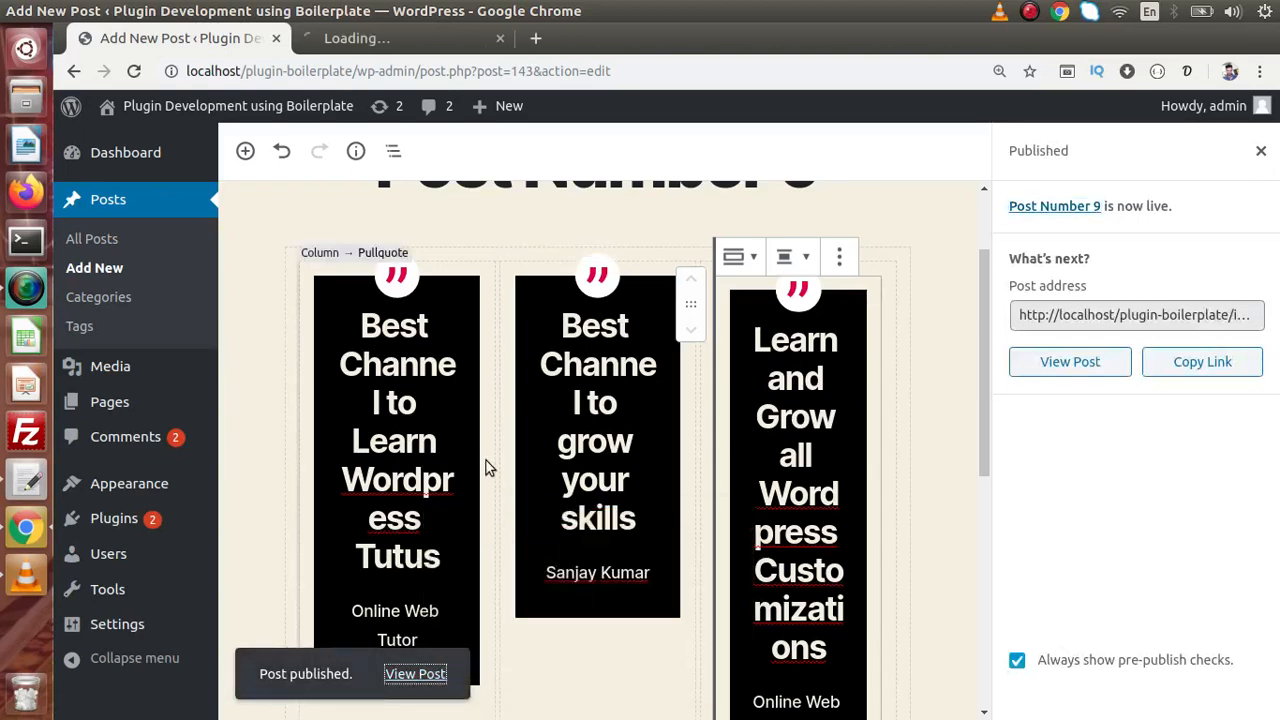
click(400, 42)
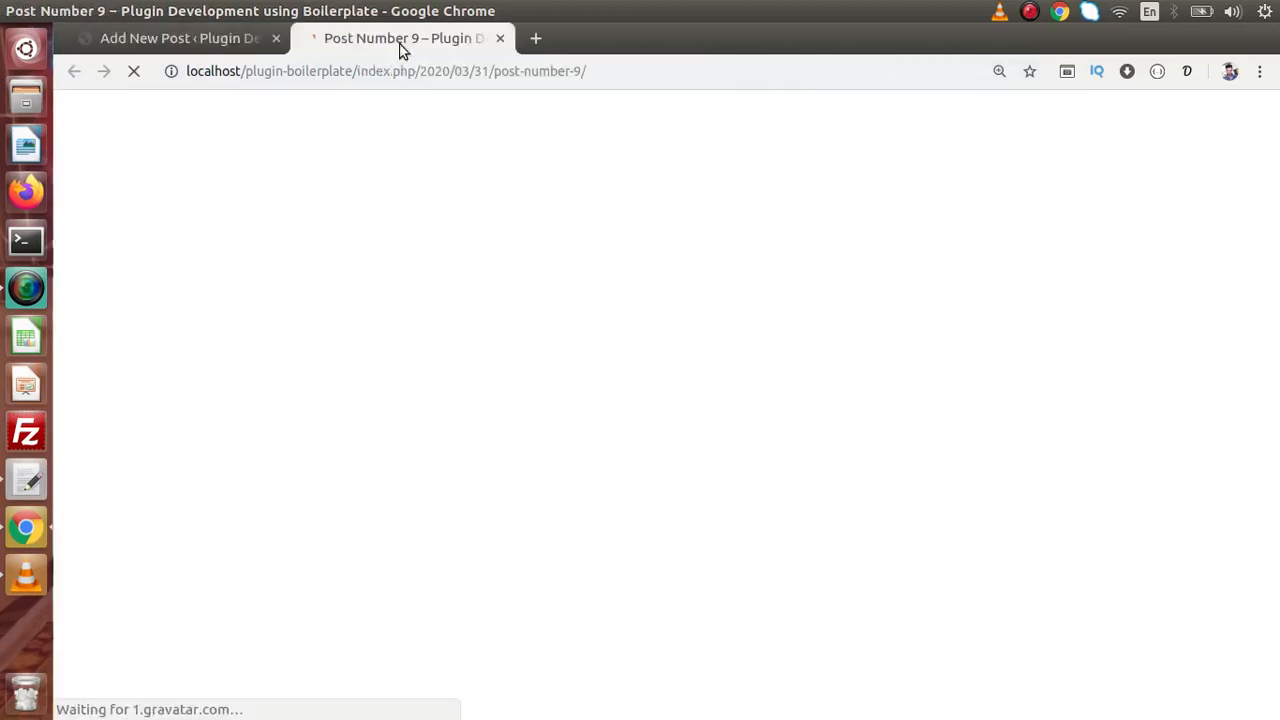
drag(1274, 162, 1272, 229)
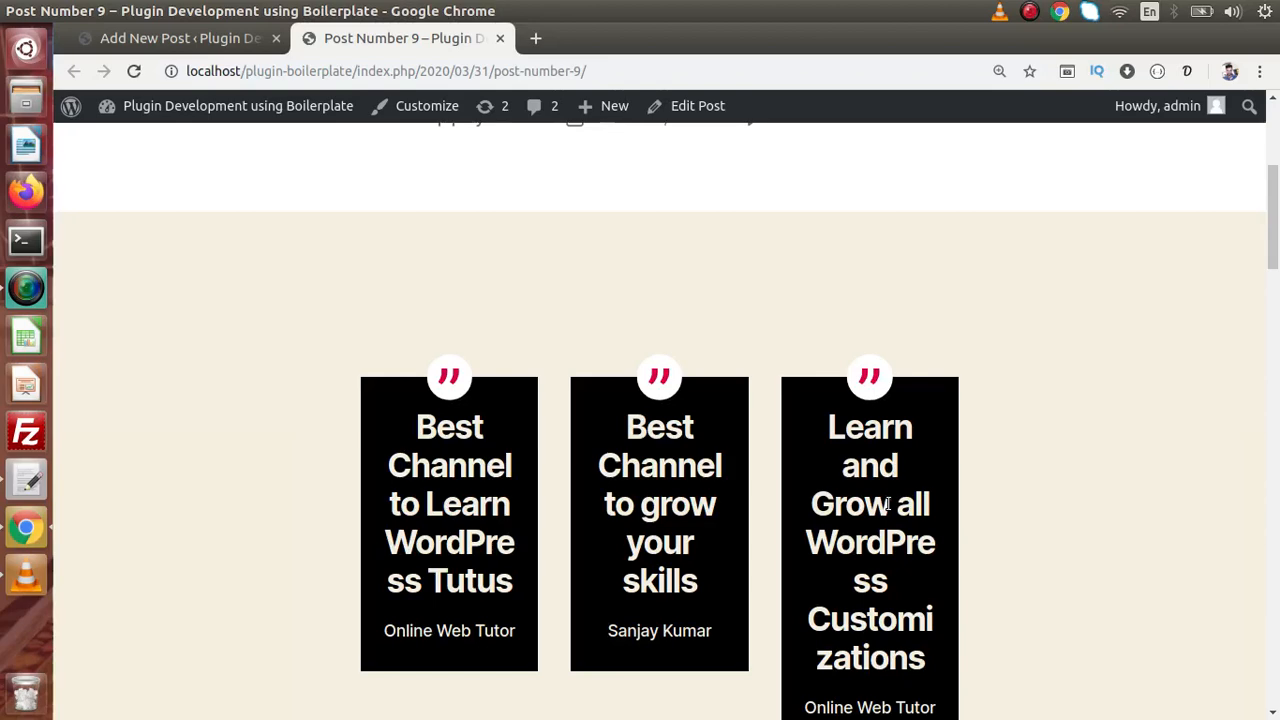
- Back in the post editor, save the whole Columns block as a reusable block named "3 Columns Pulquotes Layout"
click(237, 46)
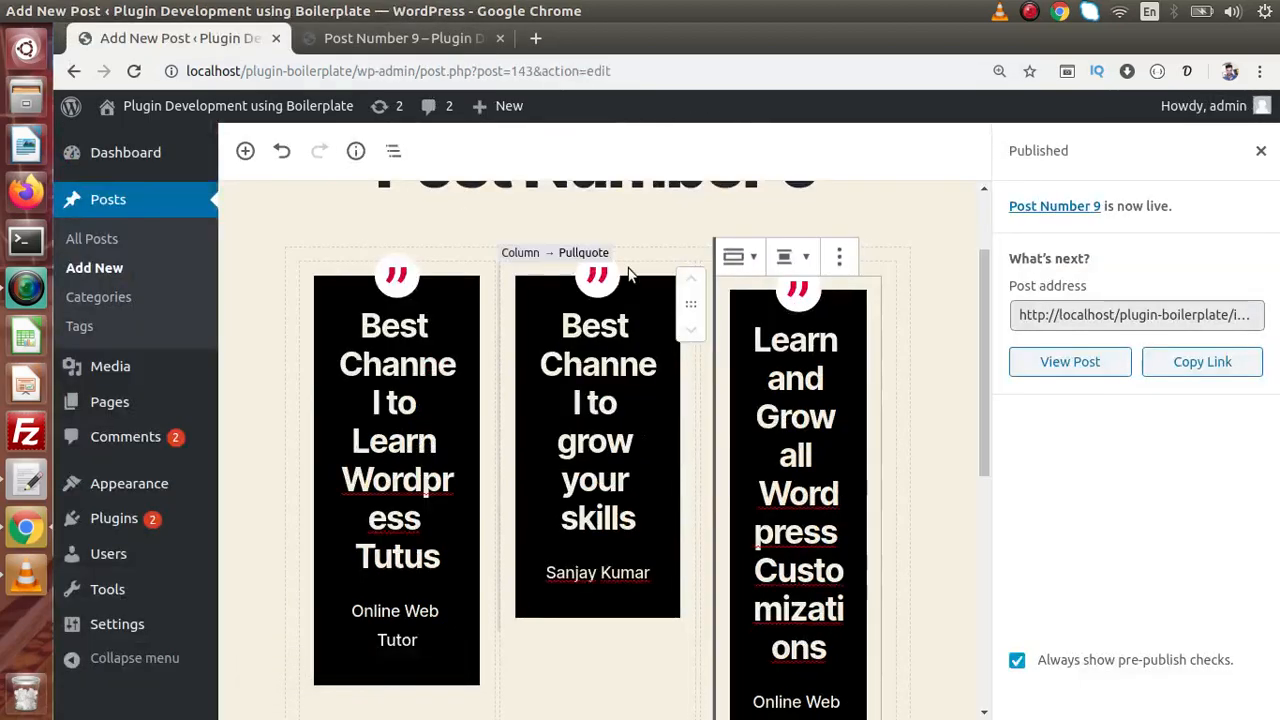
click(290, 285)
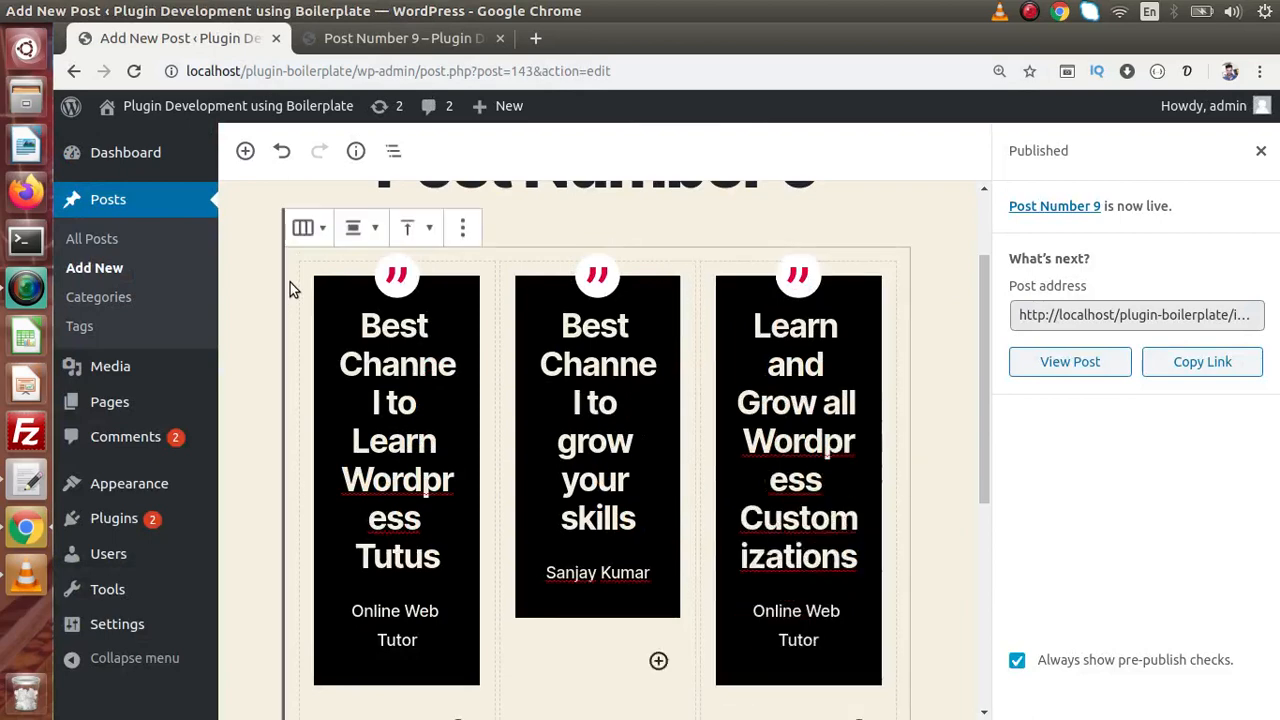
click(464, 229)
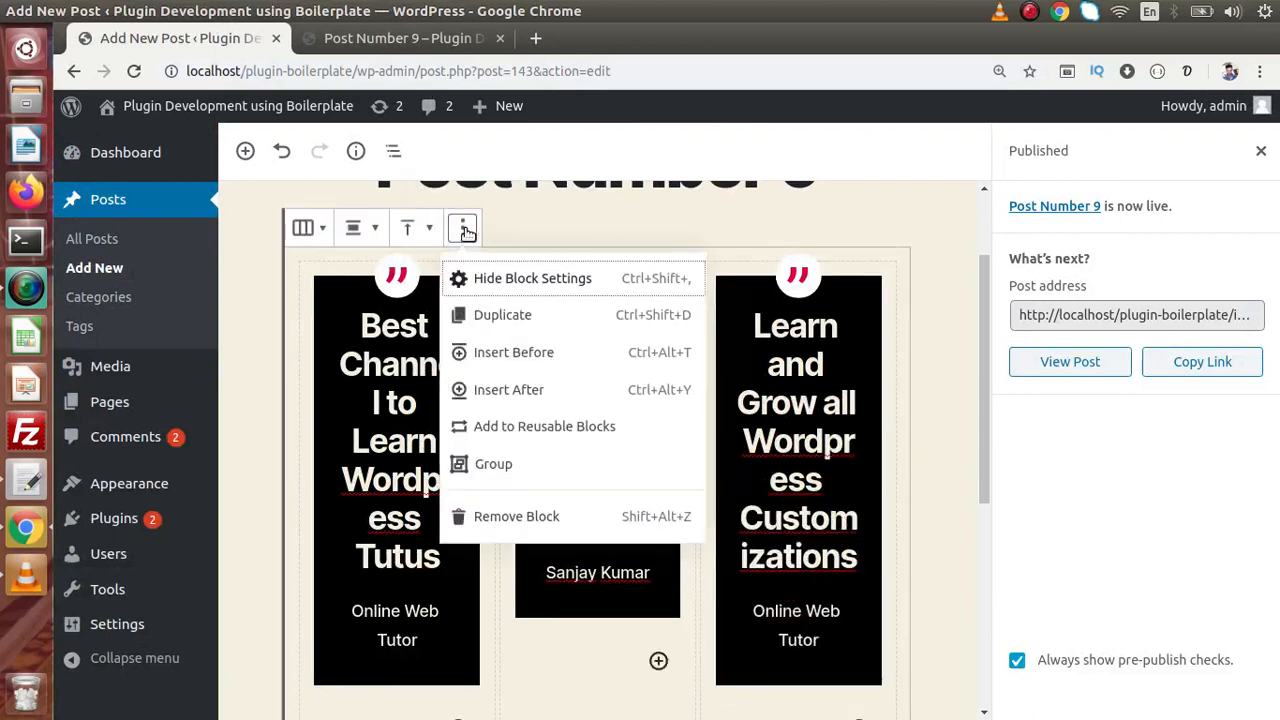
click(547, 432)
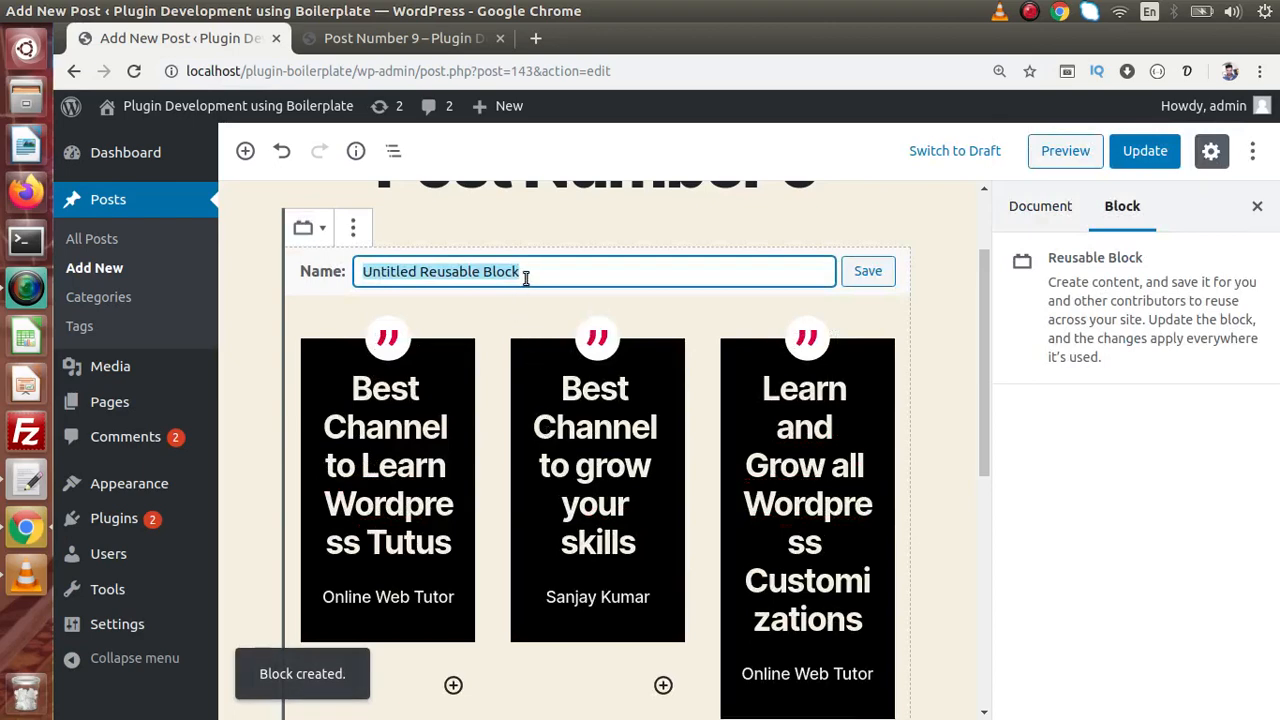
text(3)
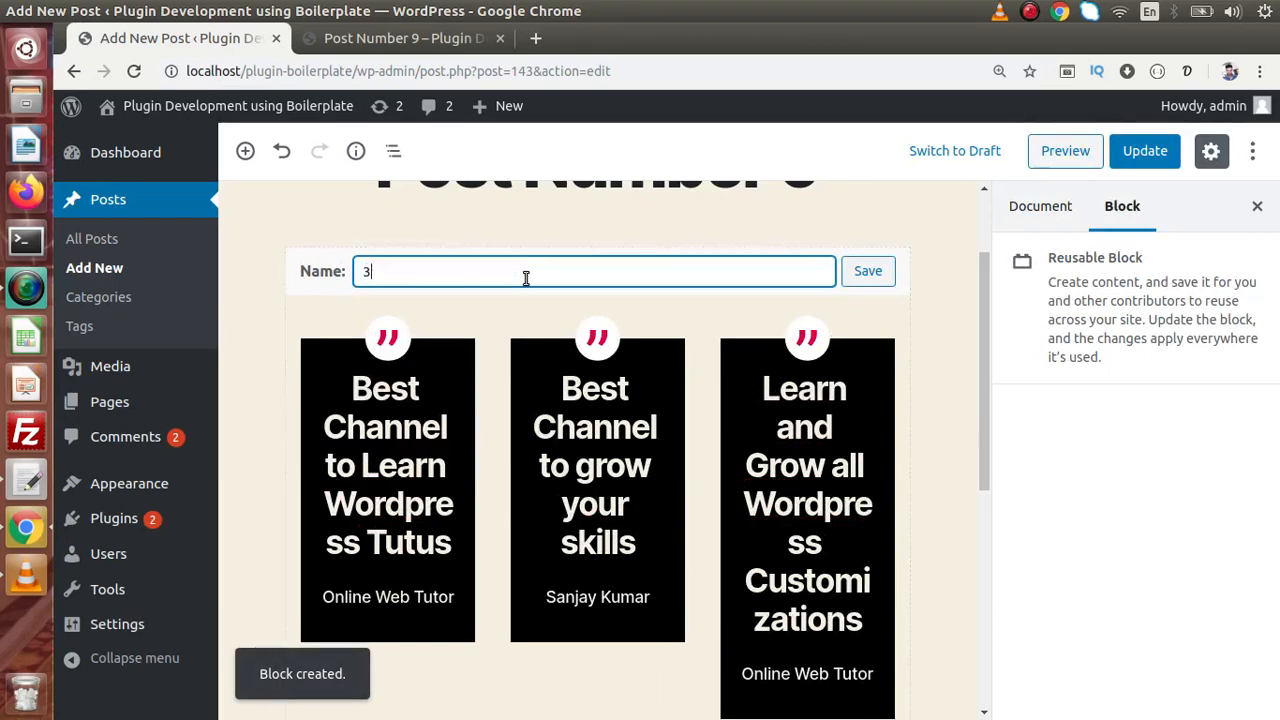
text( Columns Pulquo)
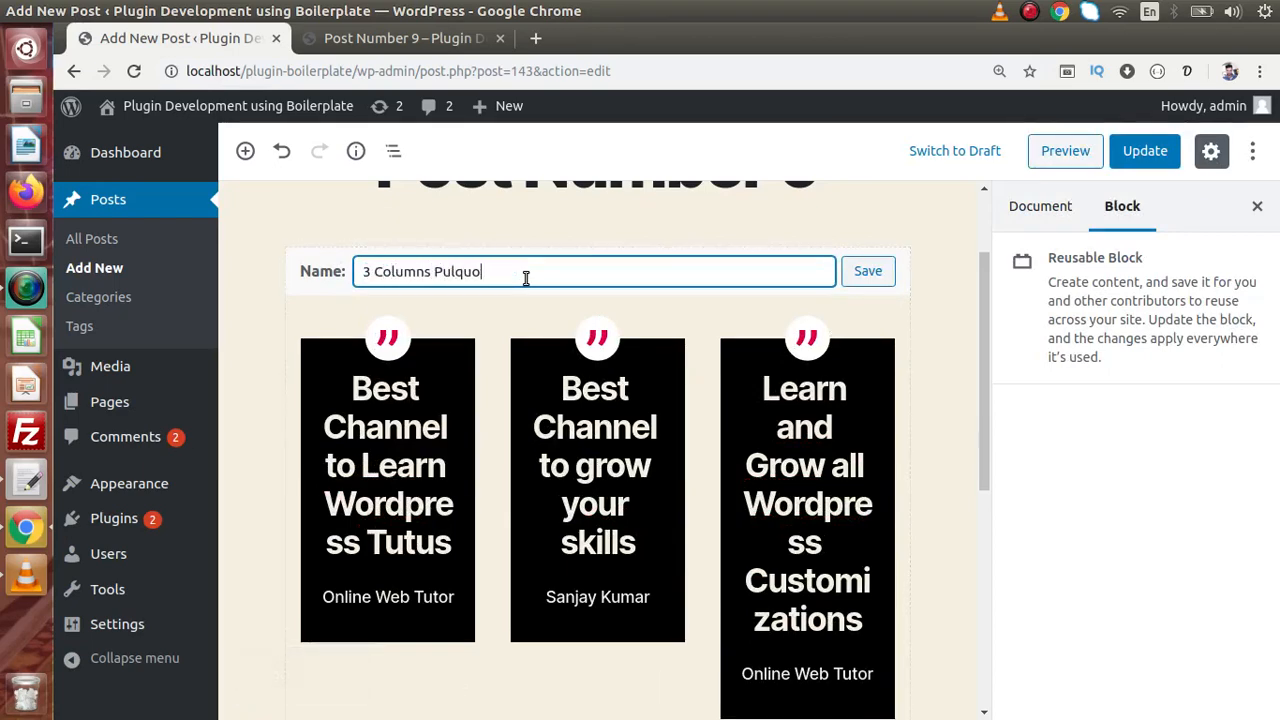
text(tes Layout)
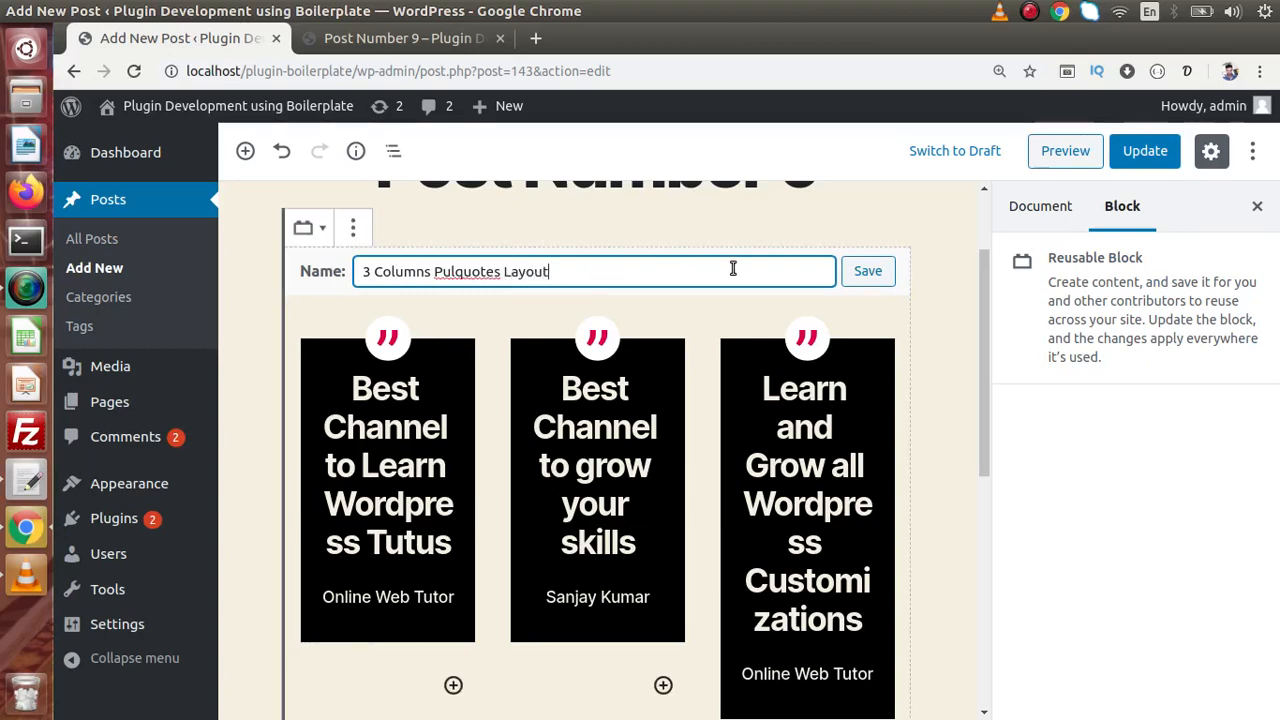
click(868, 274)
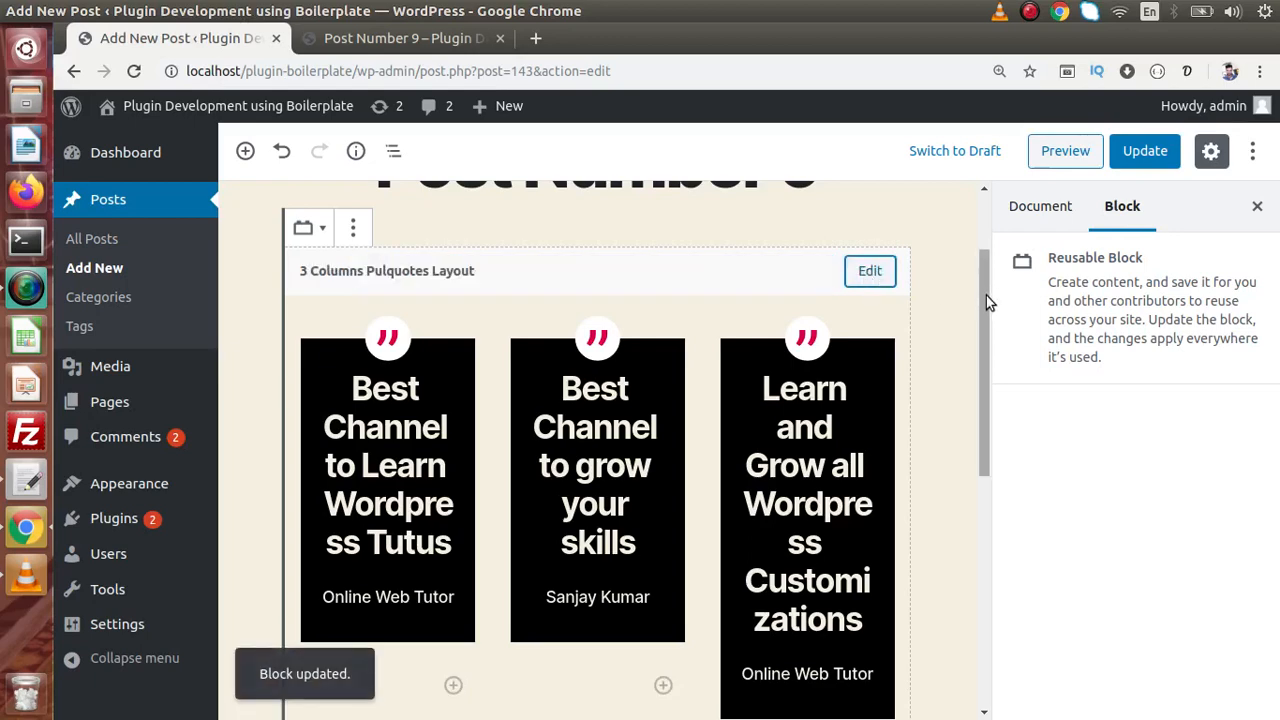
- Stay on the Post Number 9 editor and update the post to save the reusable block change
drag(986, 297, 983, 291)
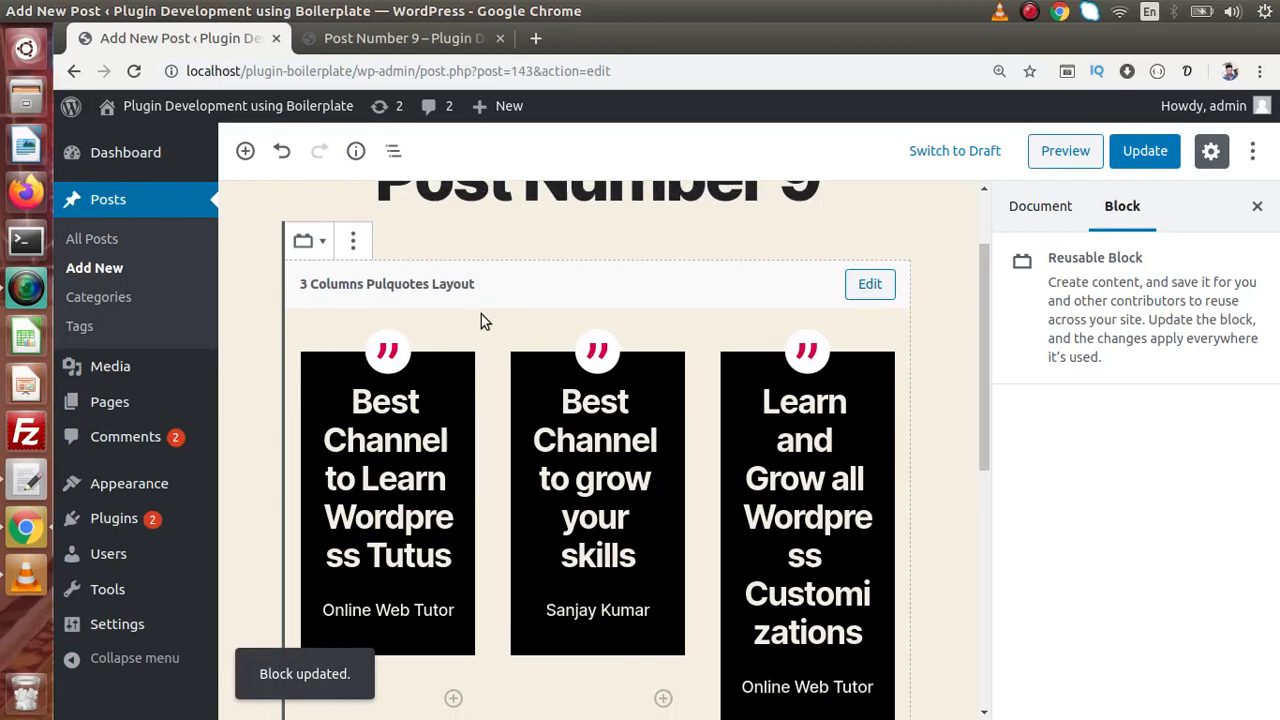
drag(985, 283, 982, 212)
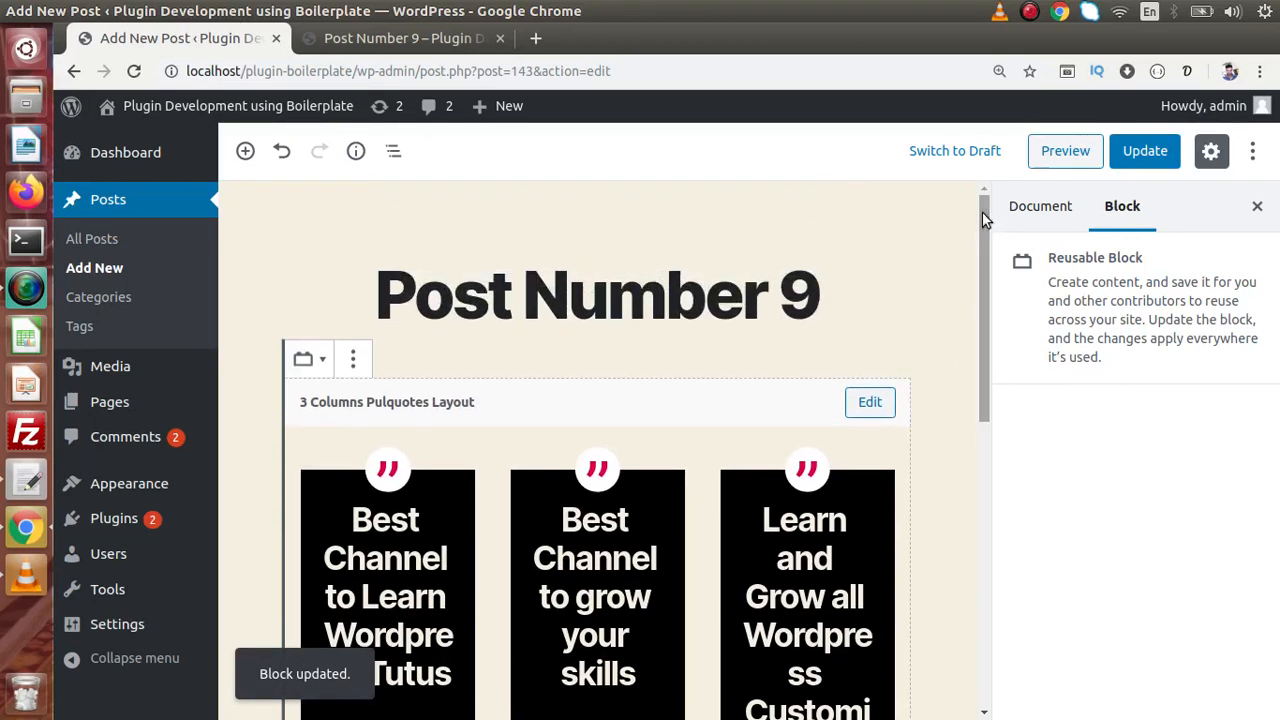
click(109, 240)
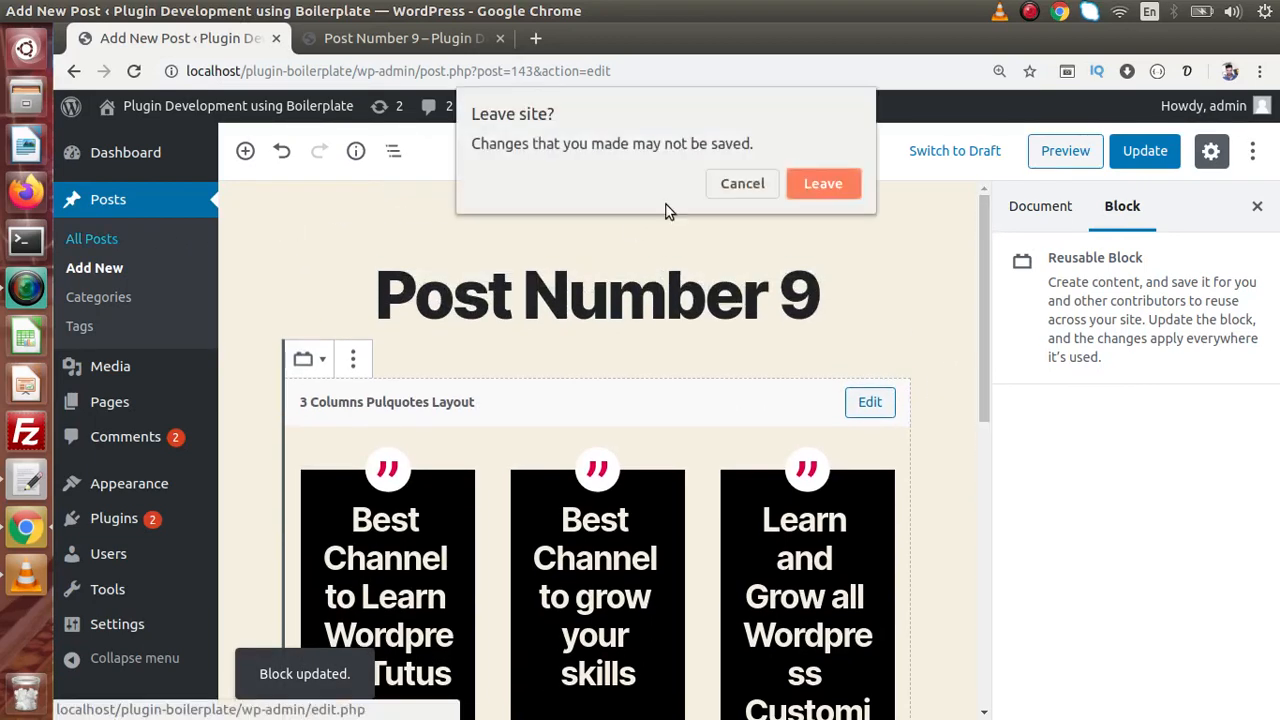
click(741, 185)
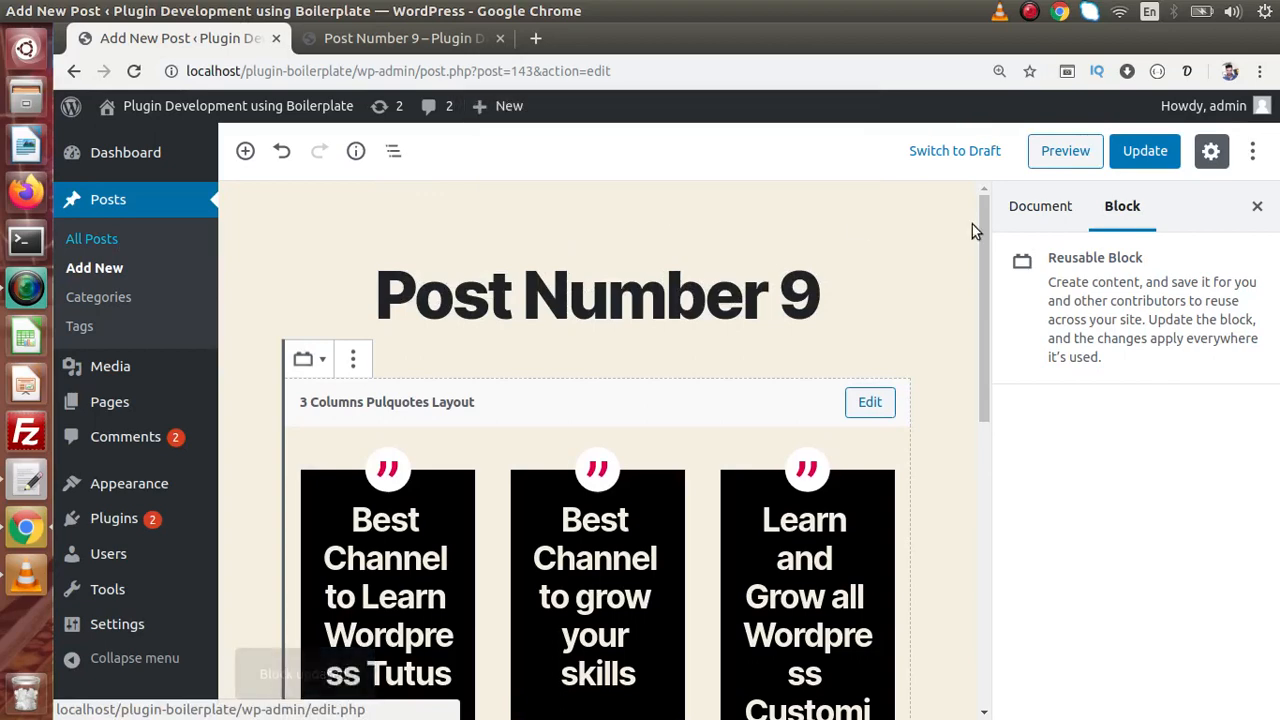
click(1145, 158)
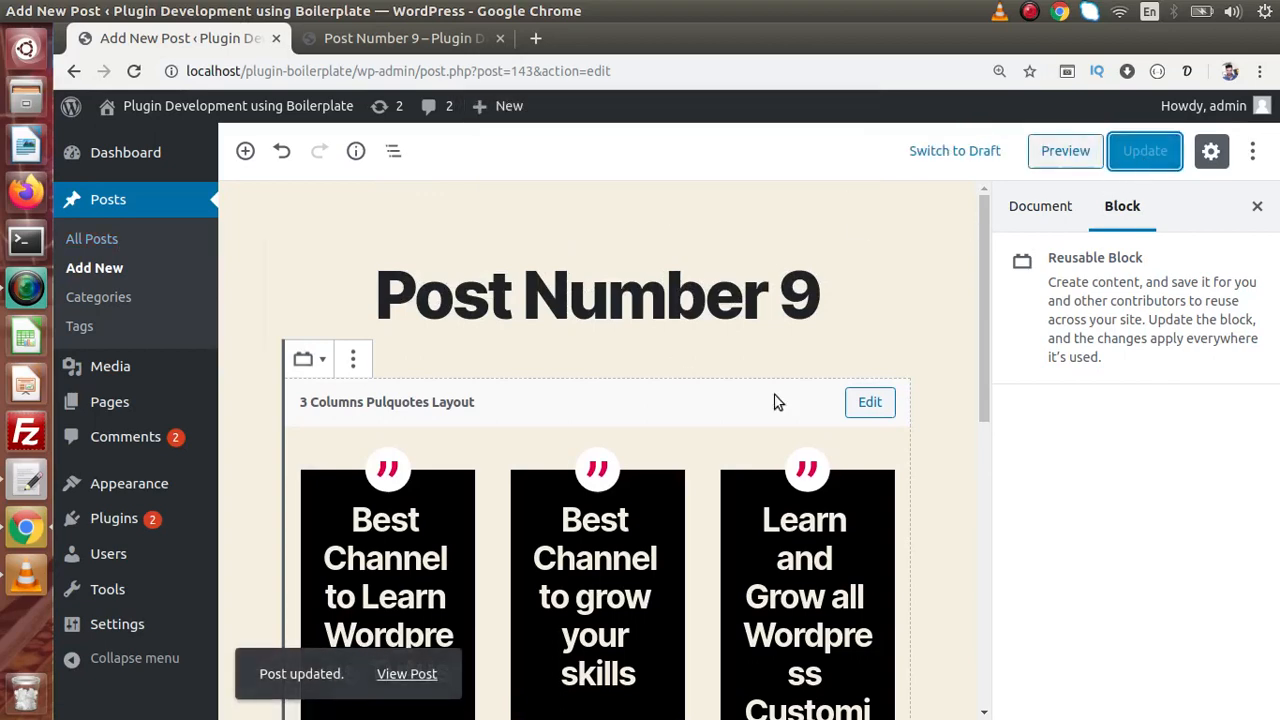
- Start a new post from the posts list and title it "Post Number 9.1"
click(81, 236)
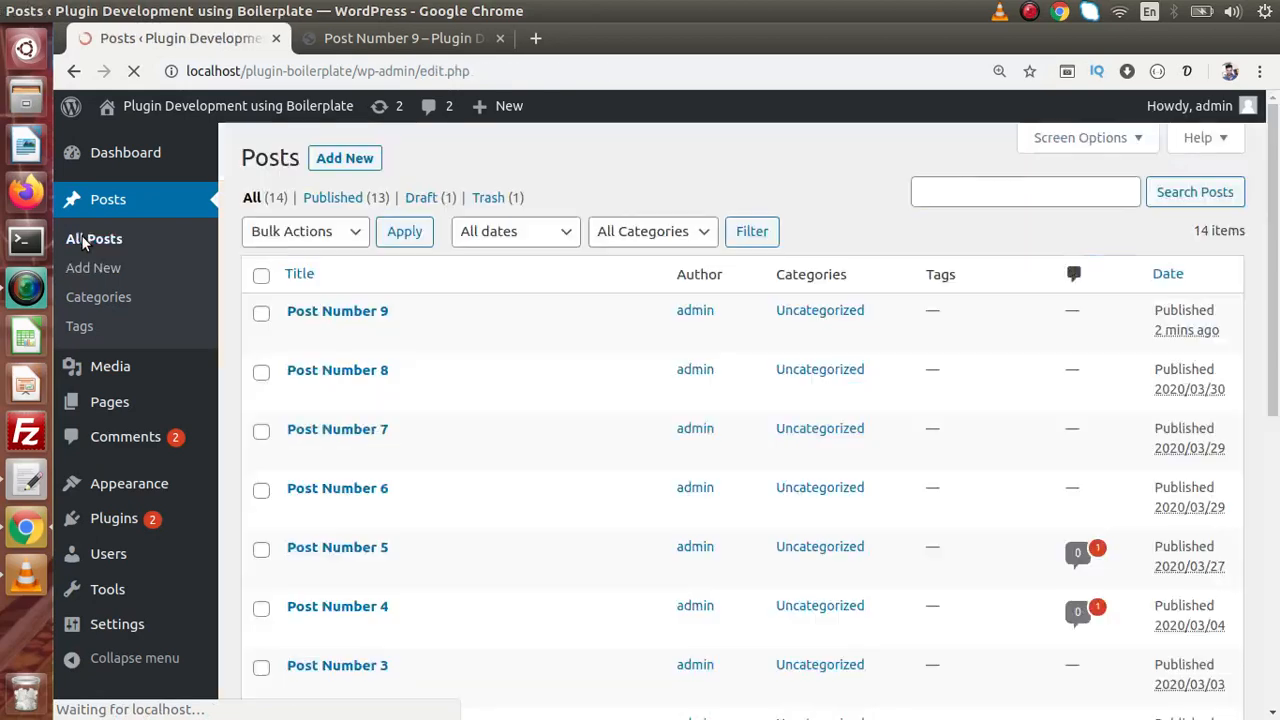
click(345, 159)
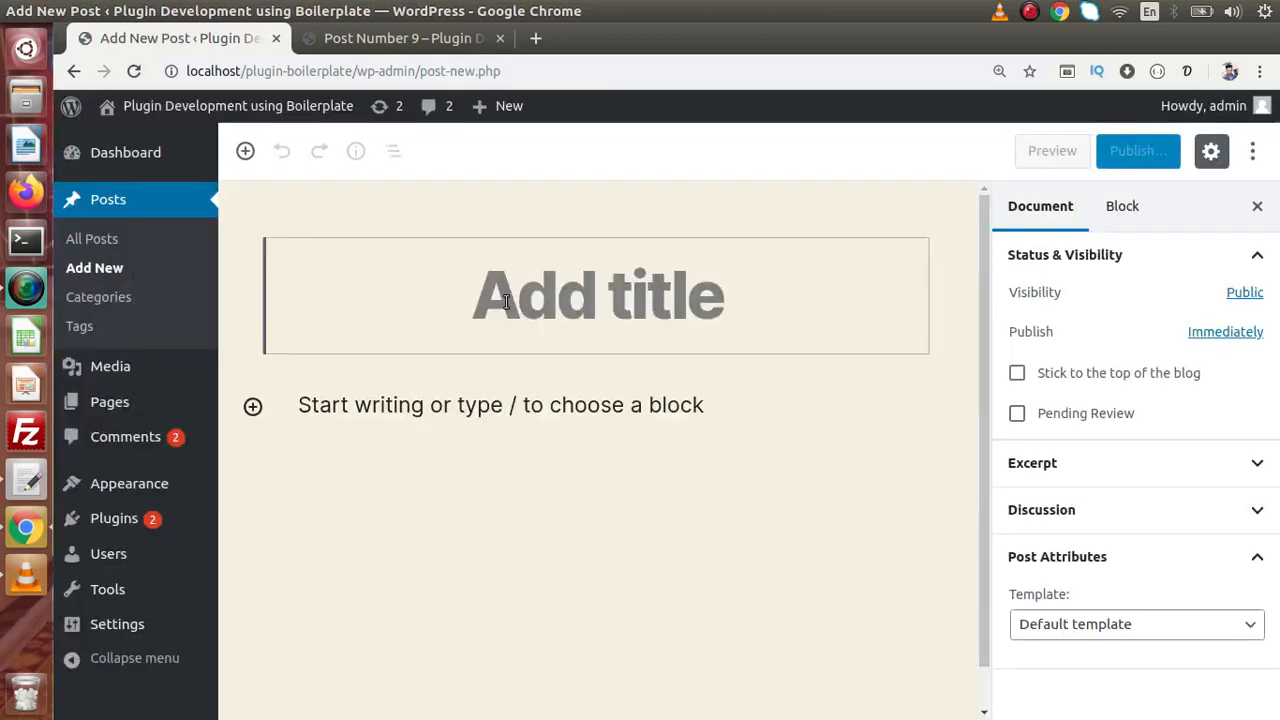
text(Post )
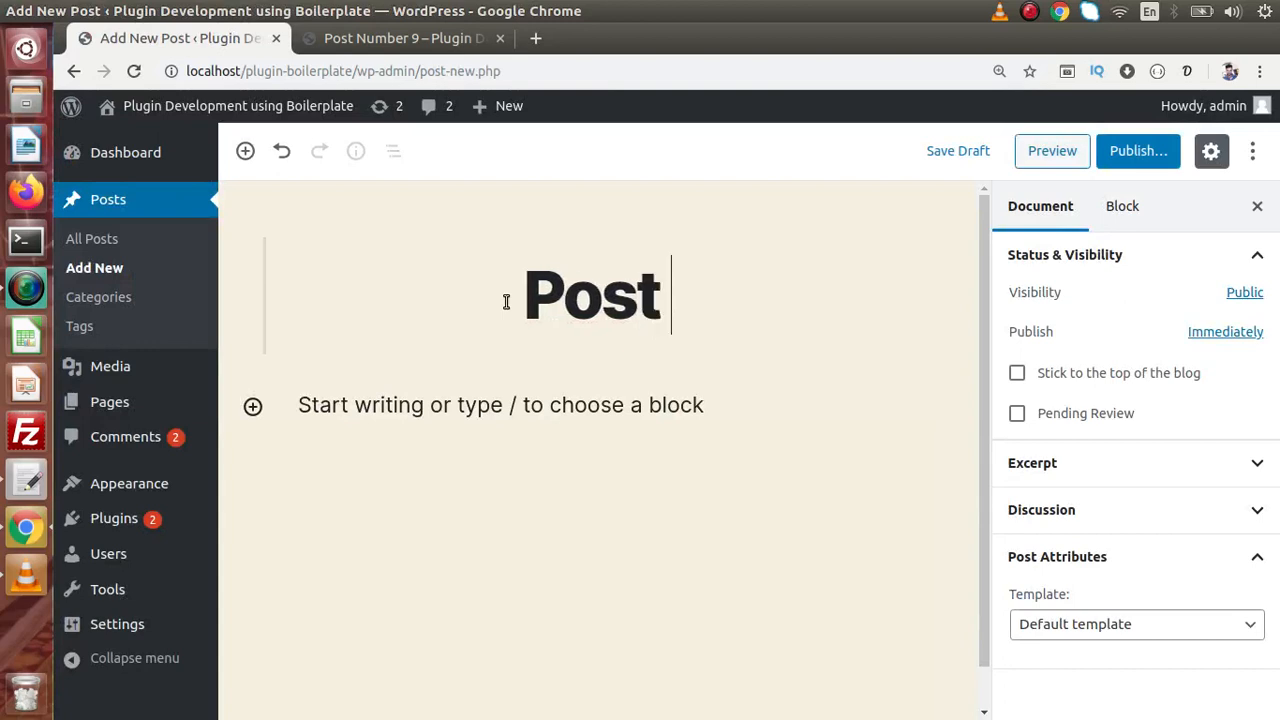
text(Number )
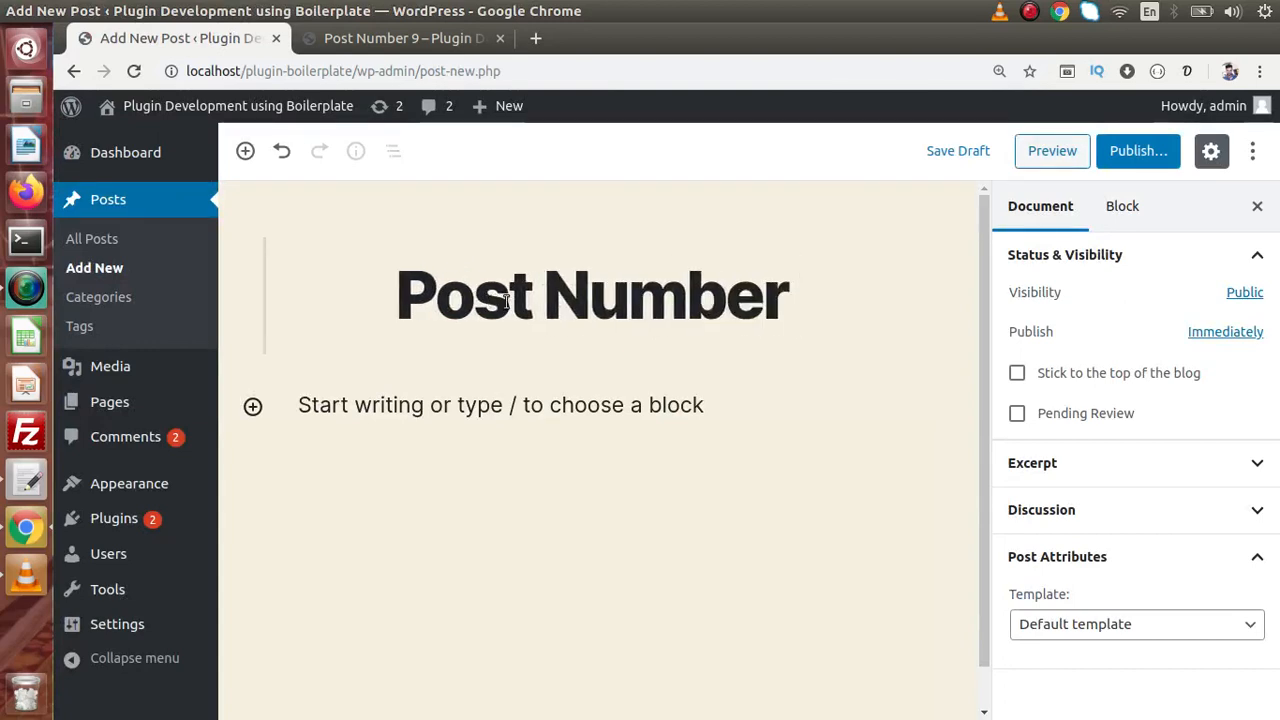
text(9.1)
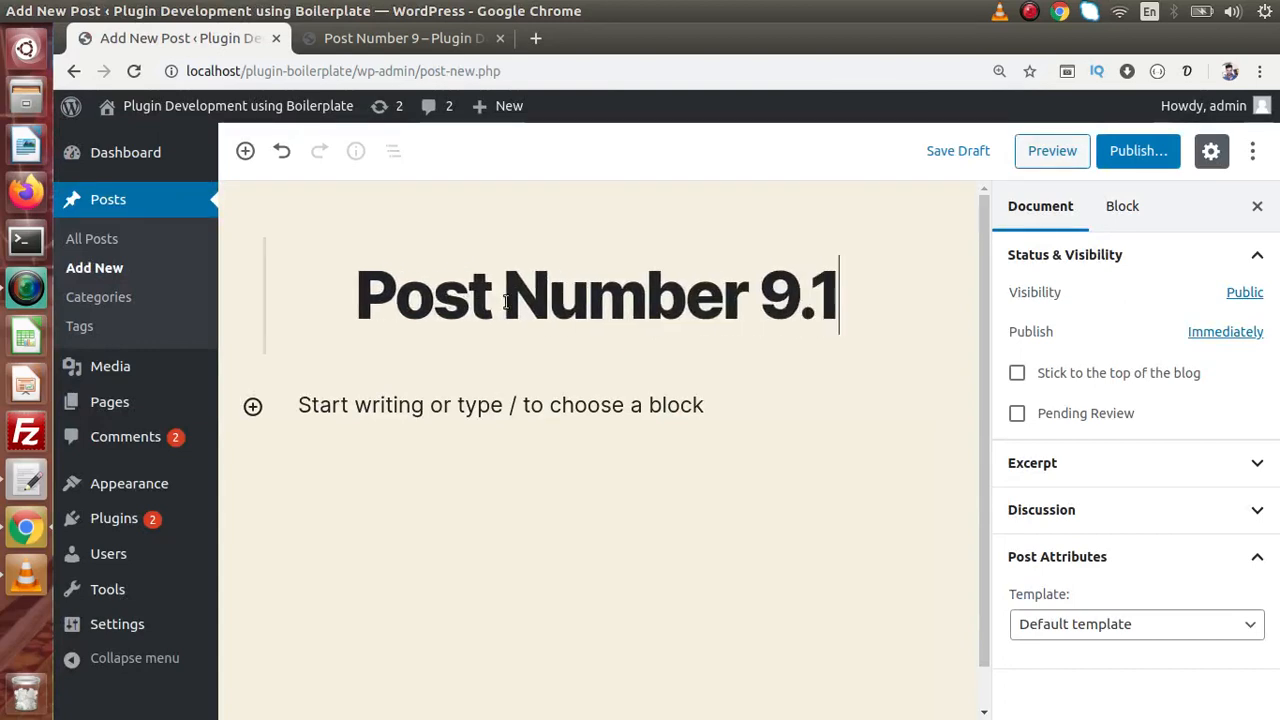
- Add a paragraph block with filler text from the dummy-text browser extension, from "Justo corrupti" through "placerat voluptatibus"
click(361, 412)
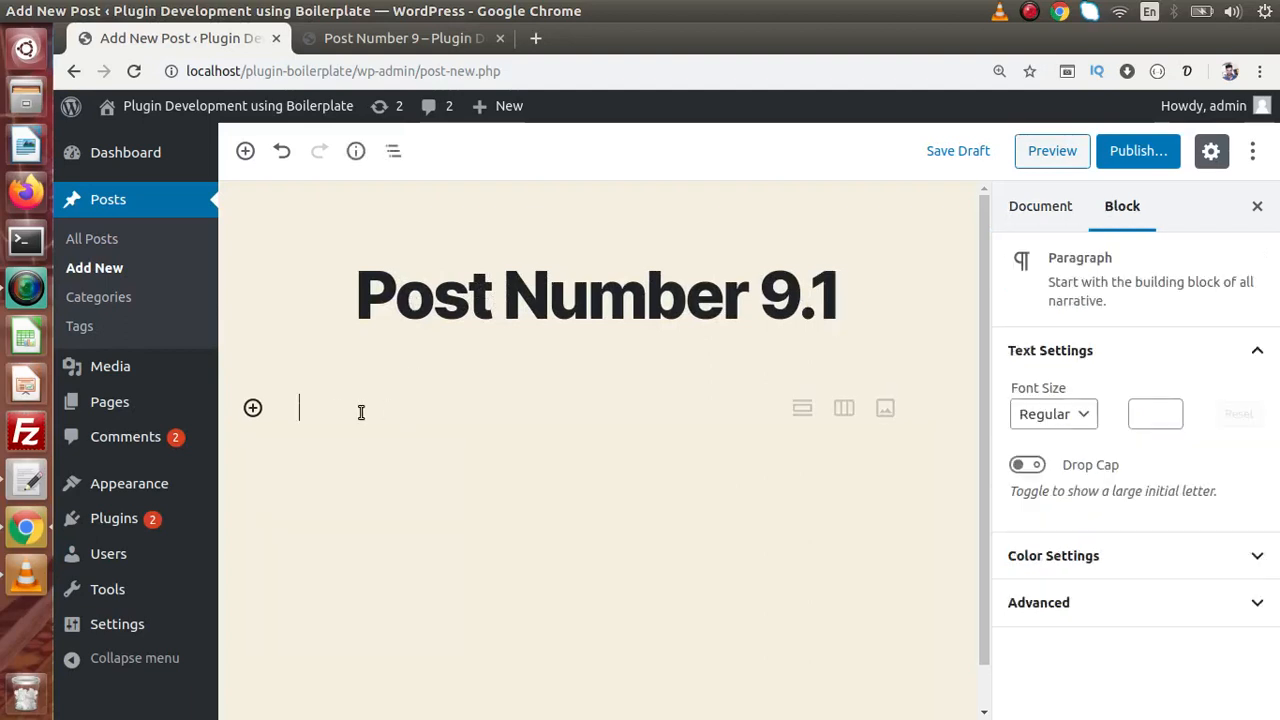
click(252, 407)
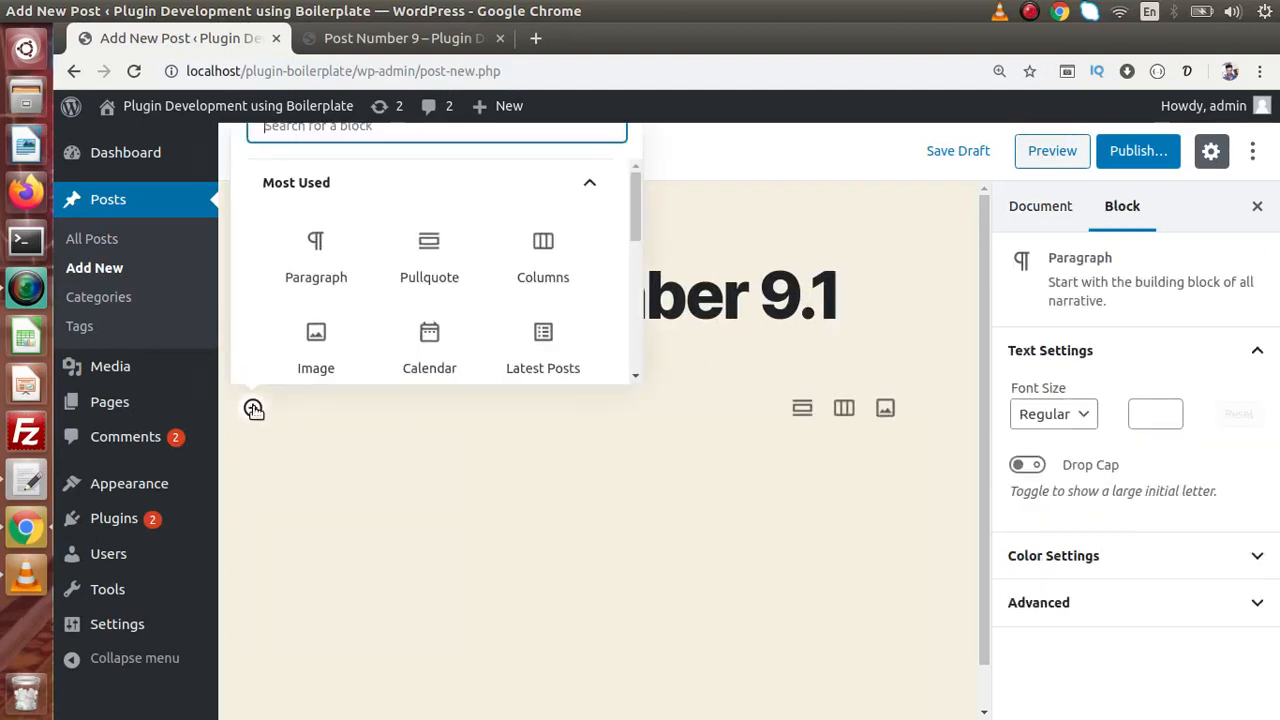
click(318, 270)
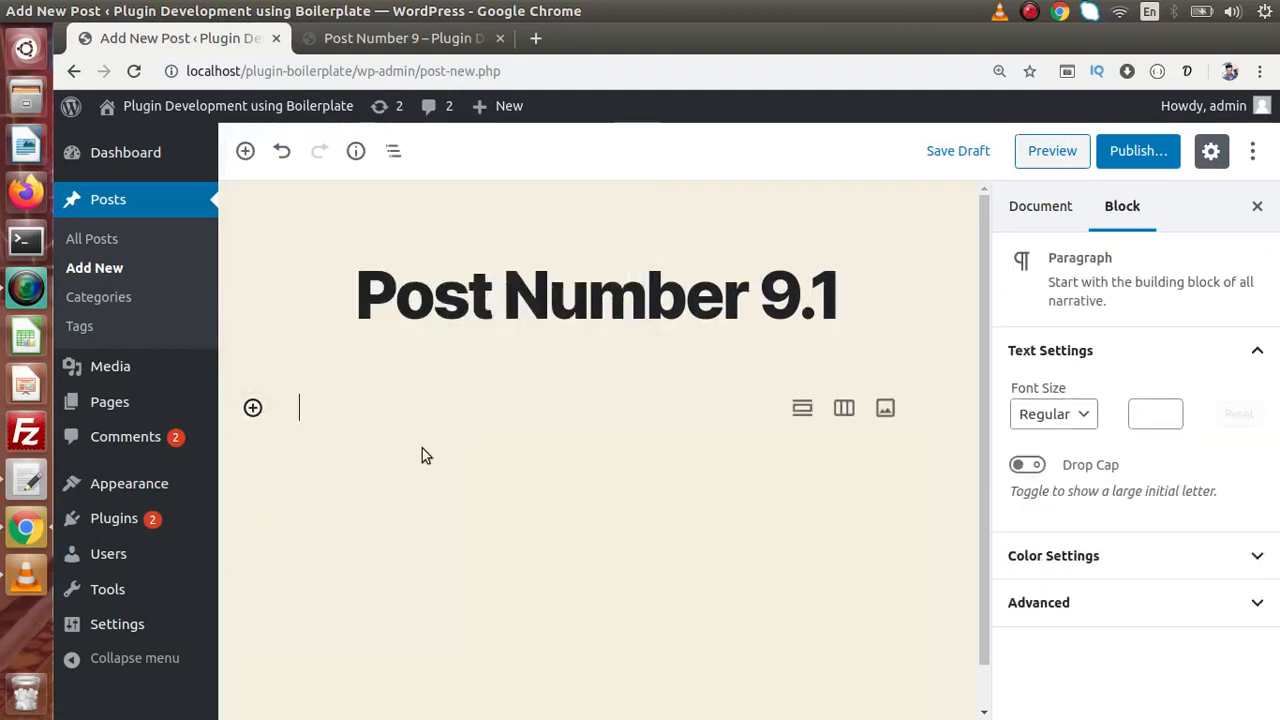
click(1187, 71)
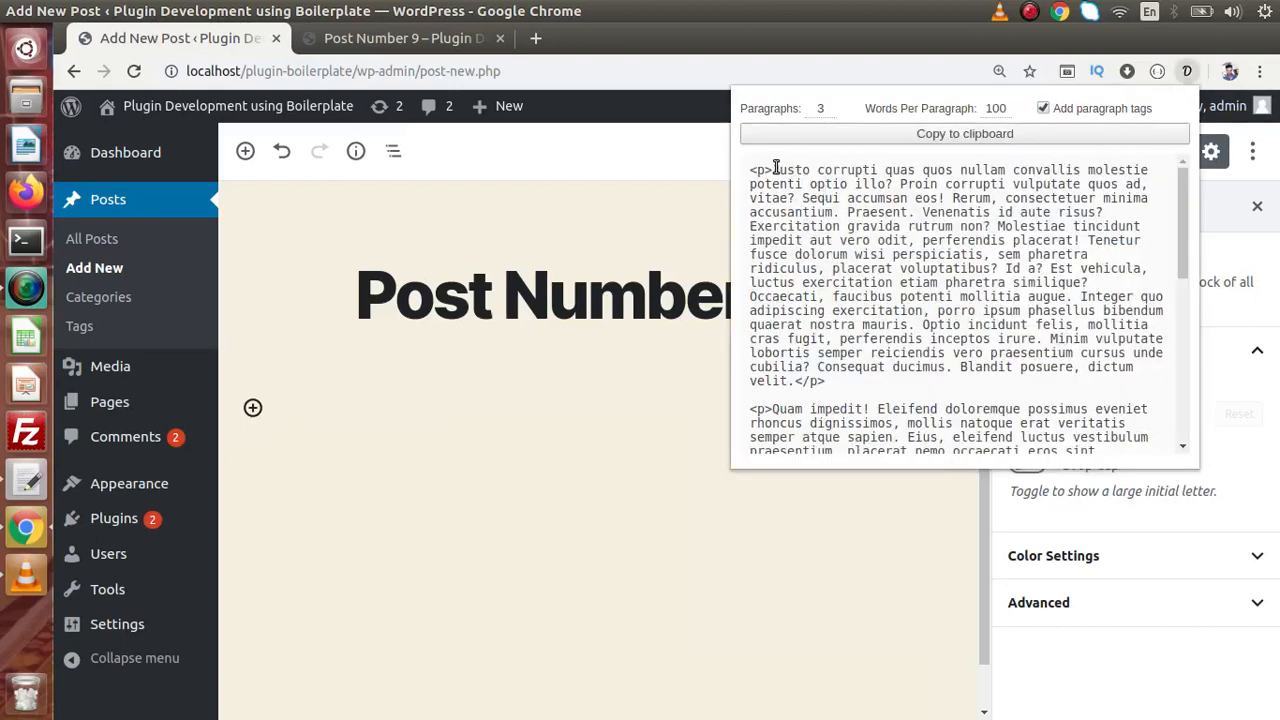
drag(775, 168, 989, 268)
key(ctrl+c)
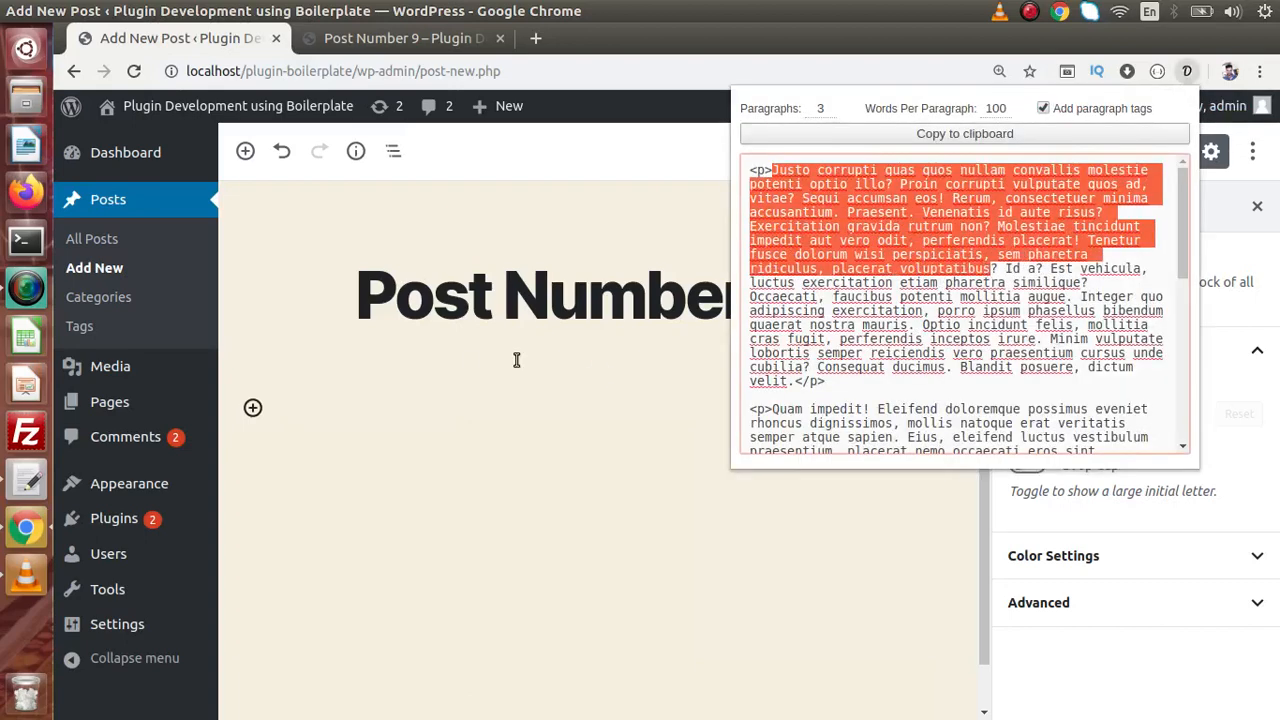
click(334, 411)
key(ctrl+v)
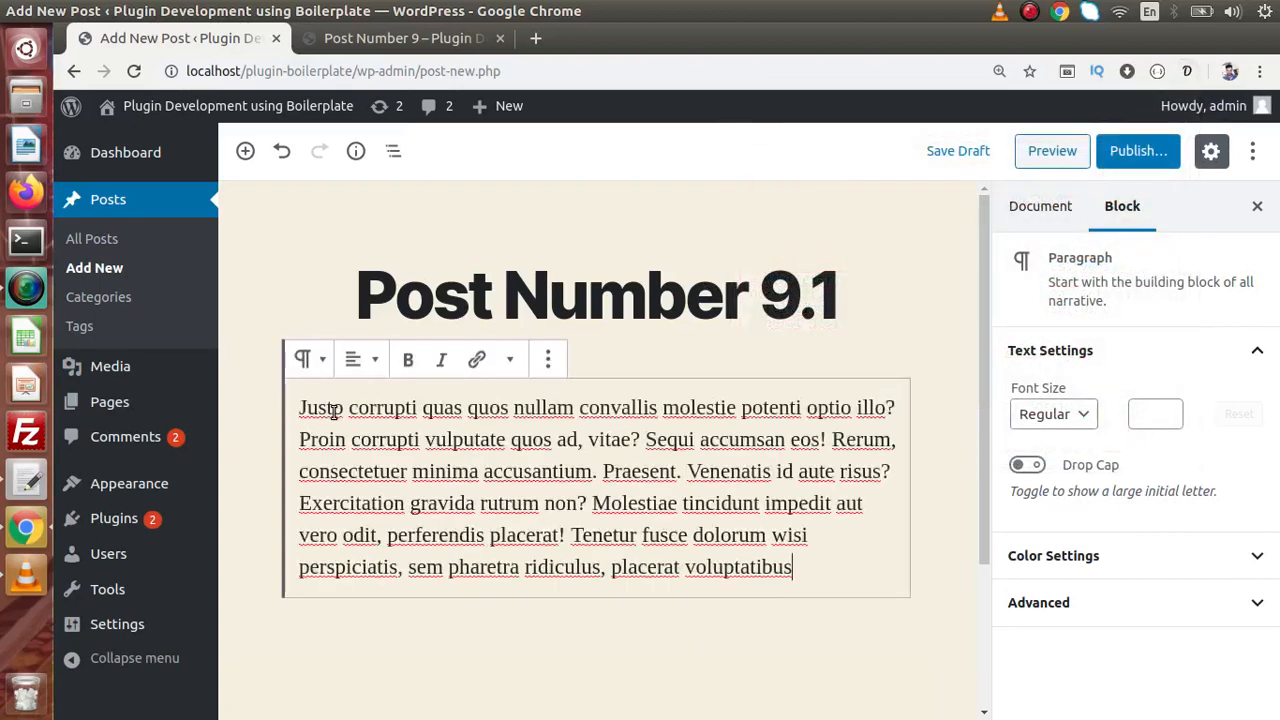
- Insert a Media & Text layout block below the filler paragraph
drag(984, 352, 980, 500)
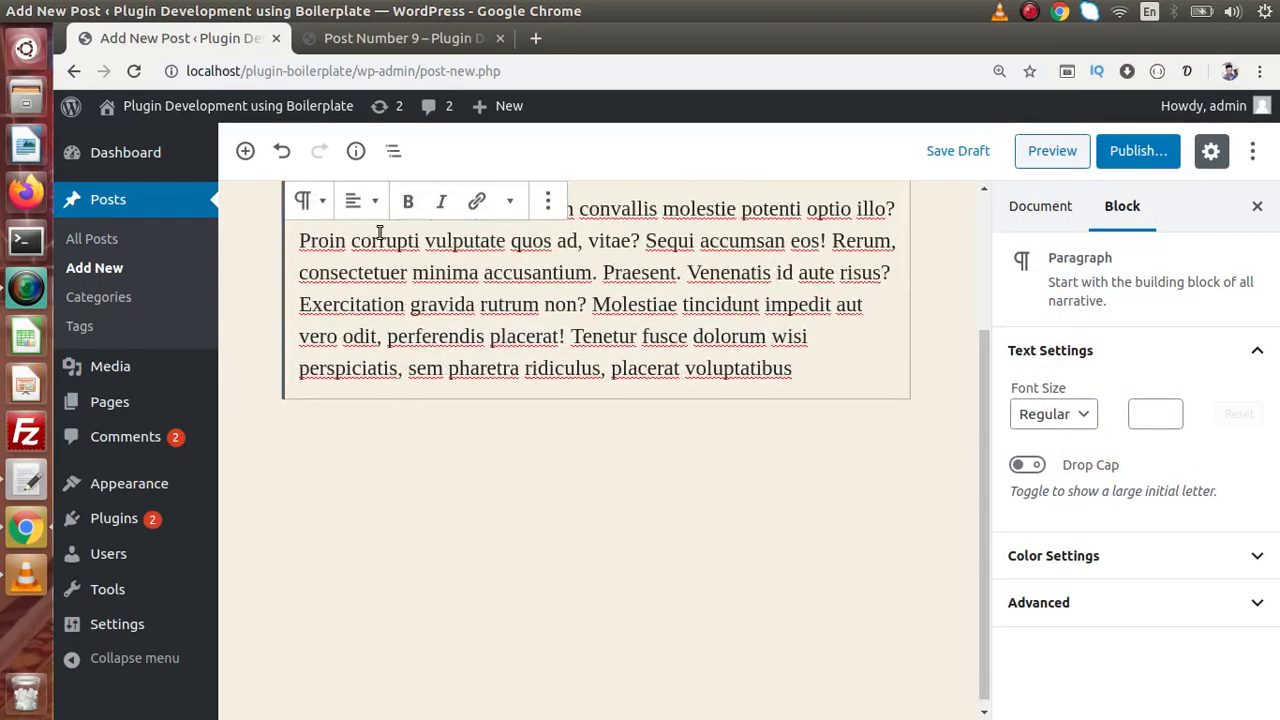
click(886, 342)
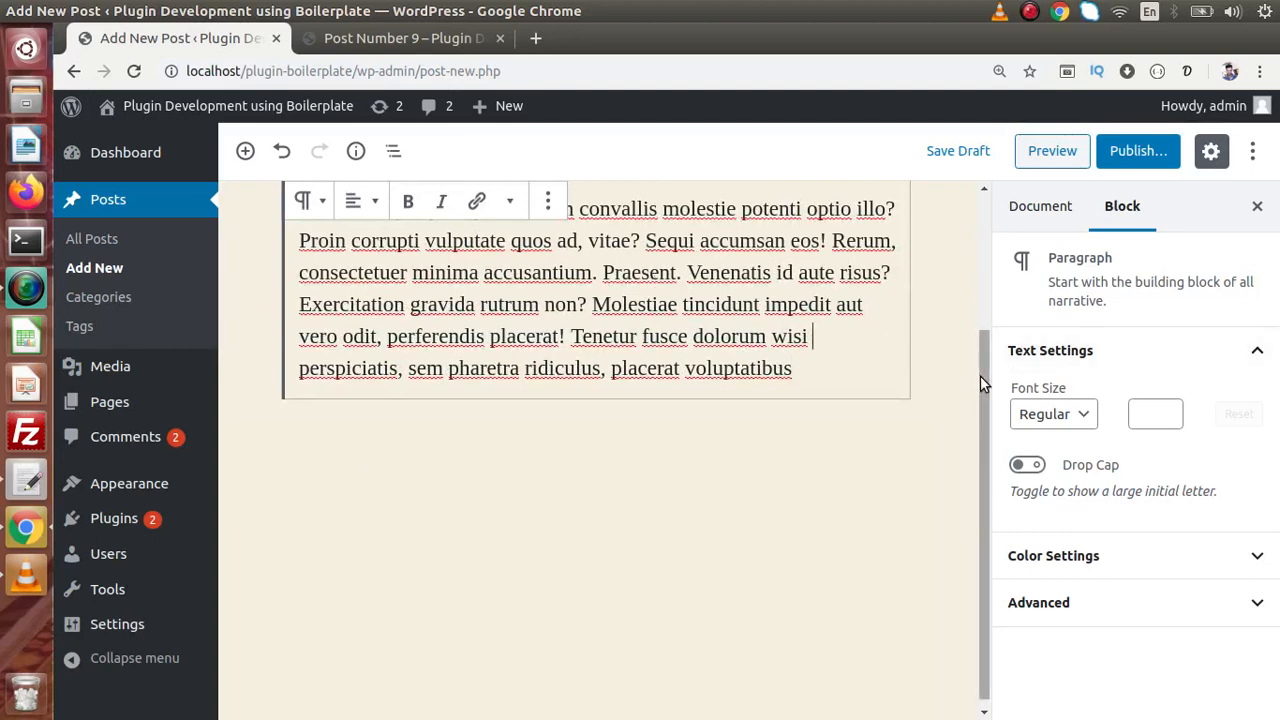
drag(980, 383, 980, 190)
click(303, 272)
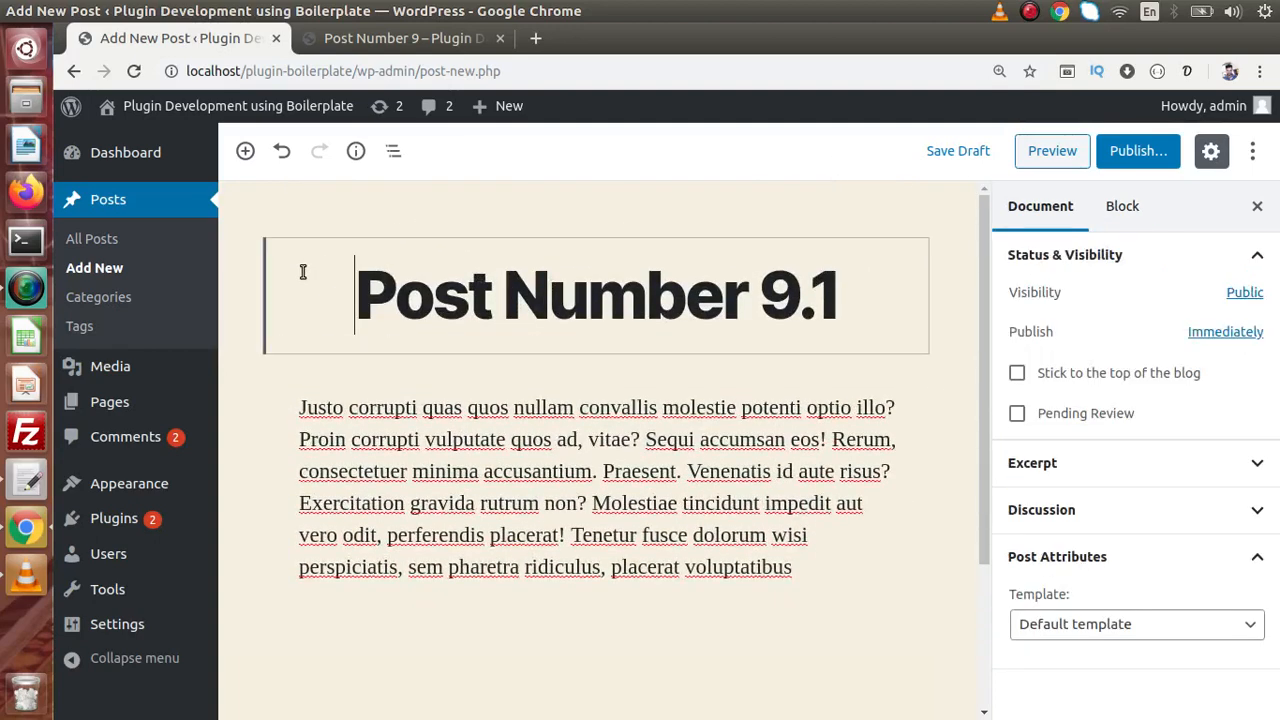
click(264, 437)
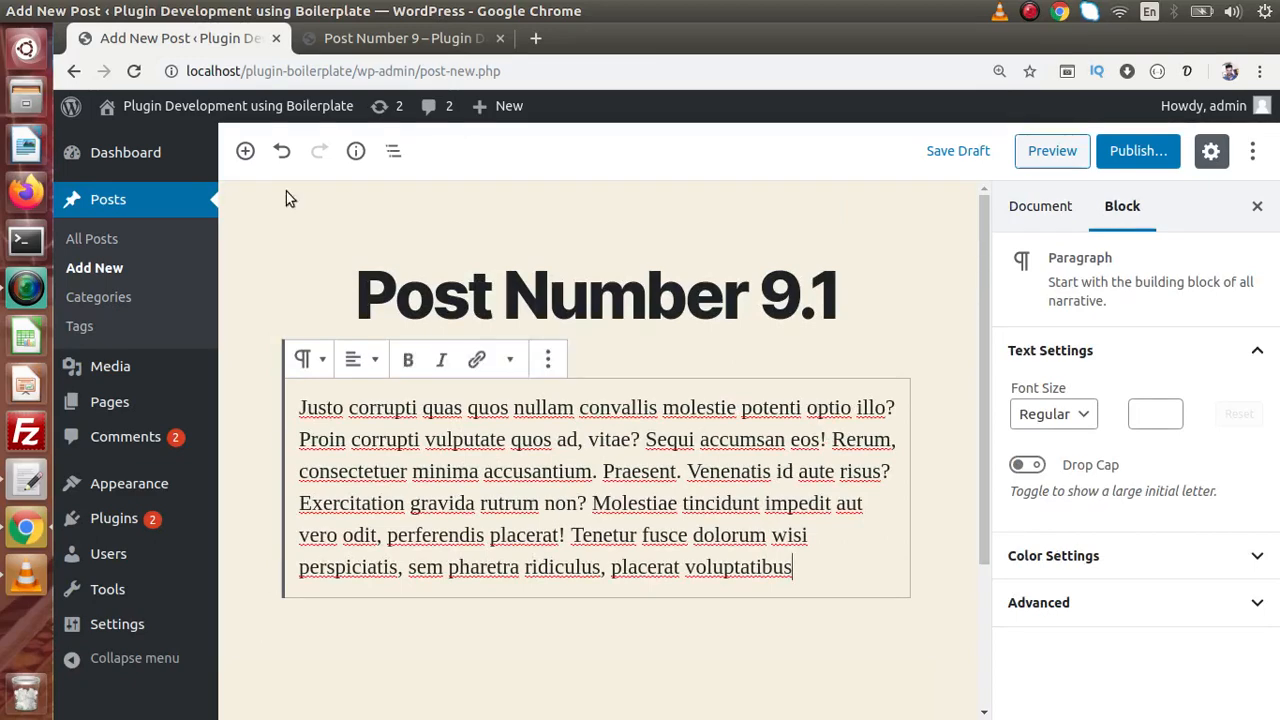
click(245, 150)
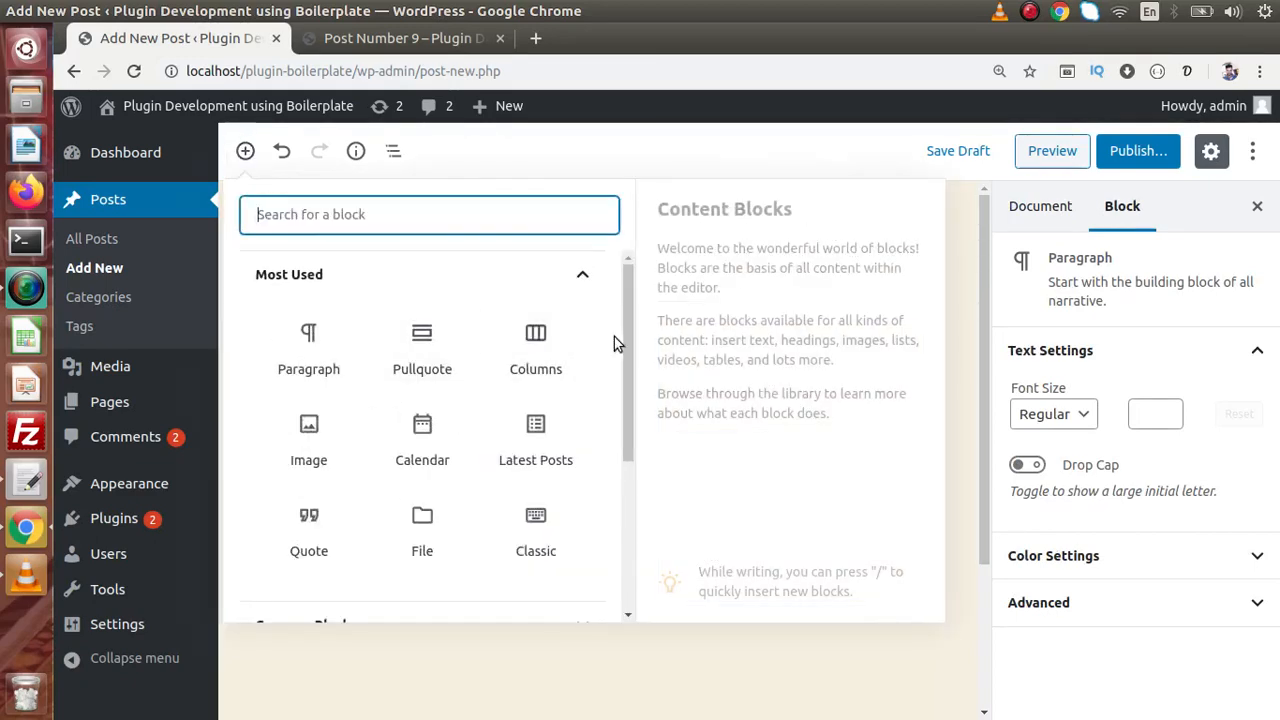
drag(629, 336, 625, 497)
click(523, 391)
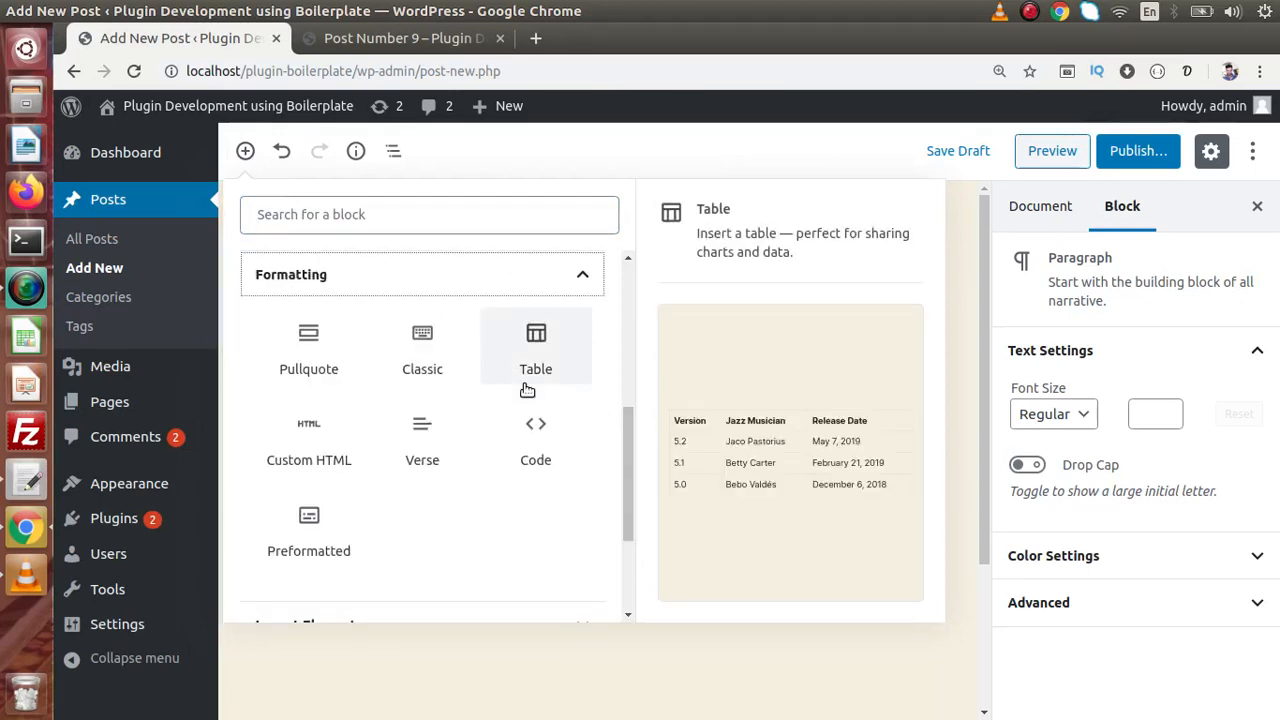
click(580, 280)
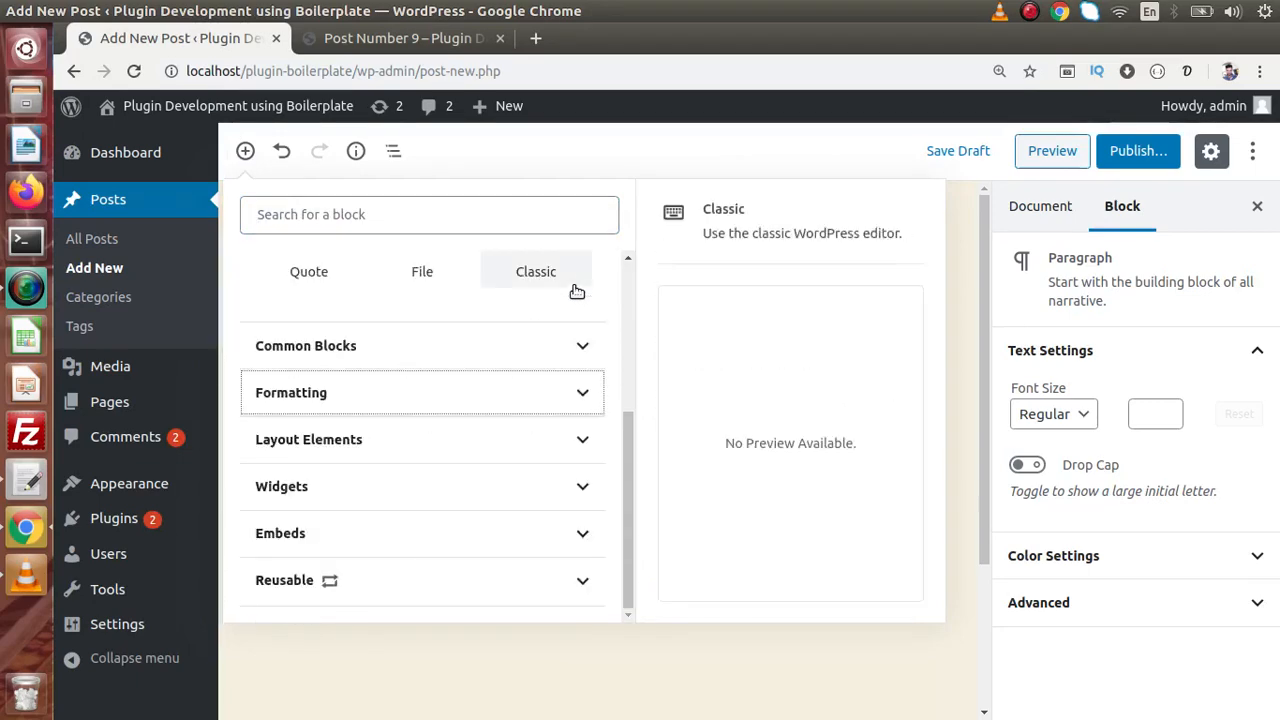
click(583, 443)
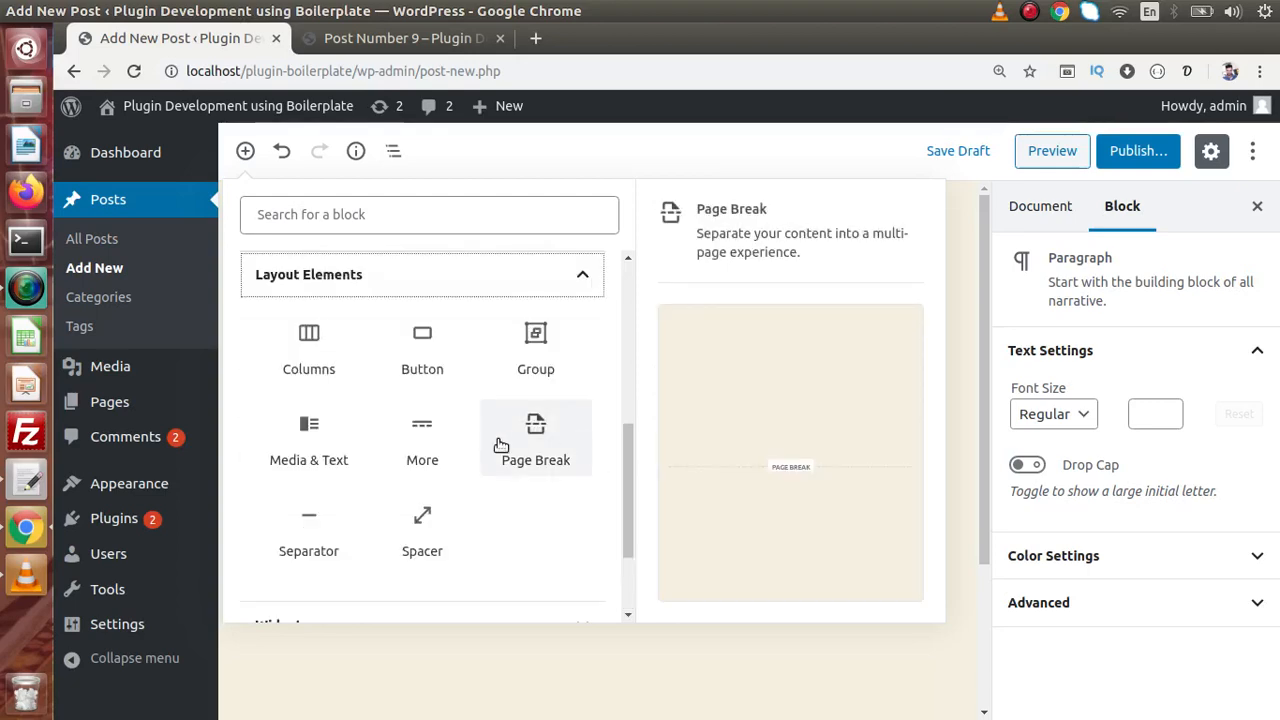
click(314, 443)
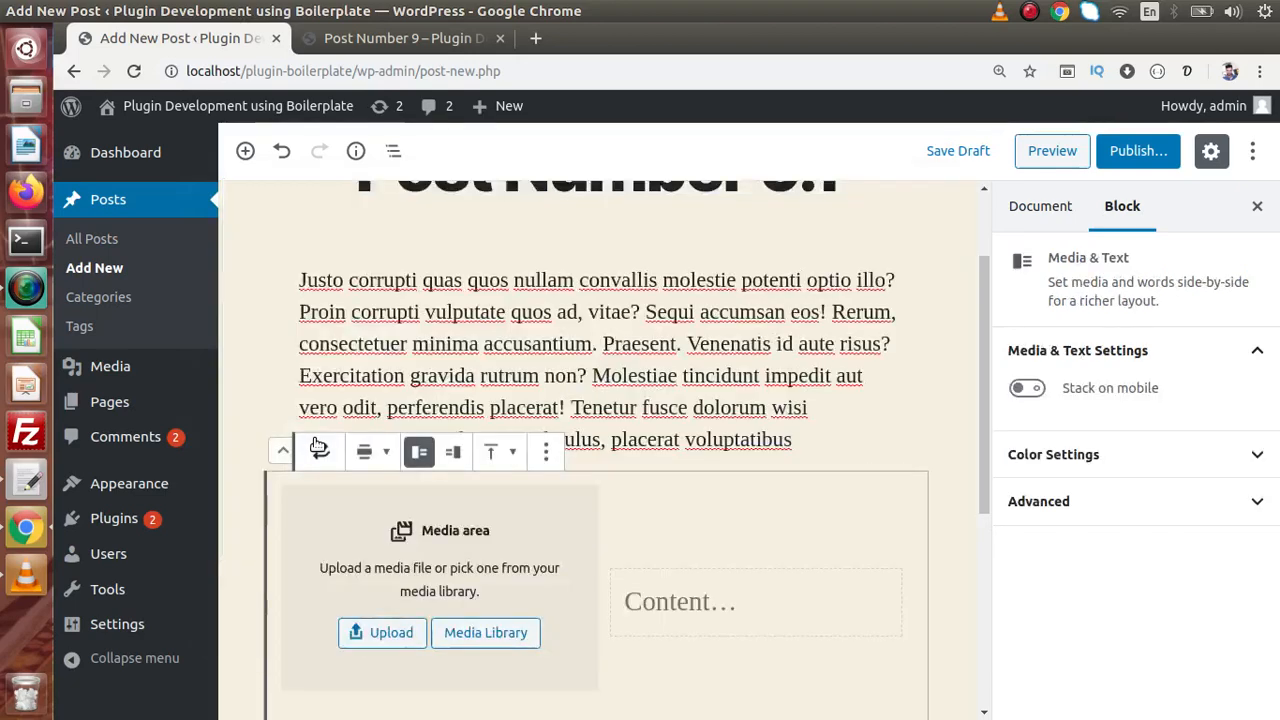
- Fill the block's media area with the white lion cubs image from the media library
drag(981, 429, 980, 446)
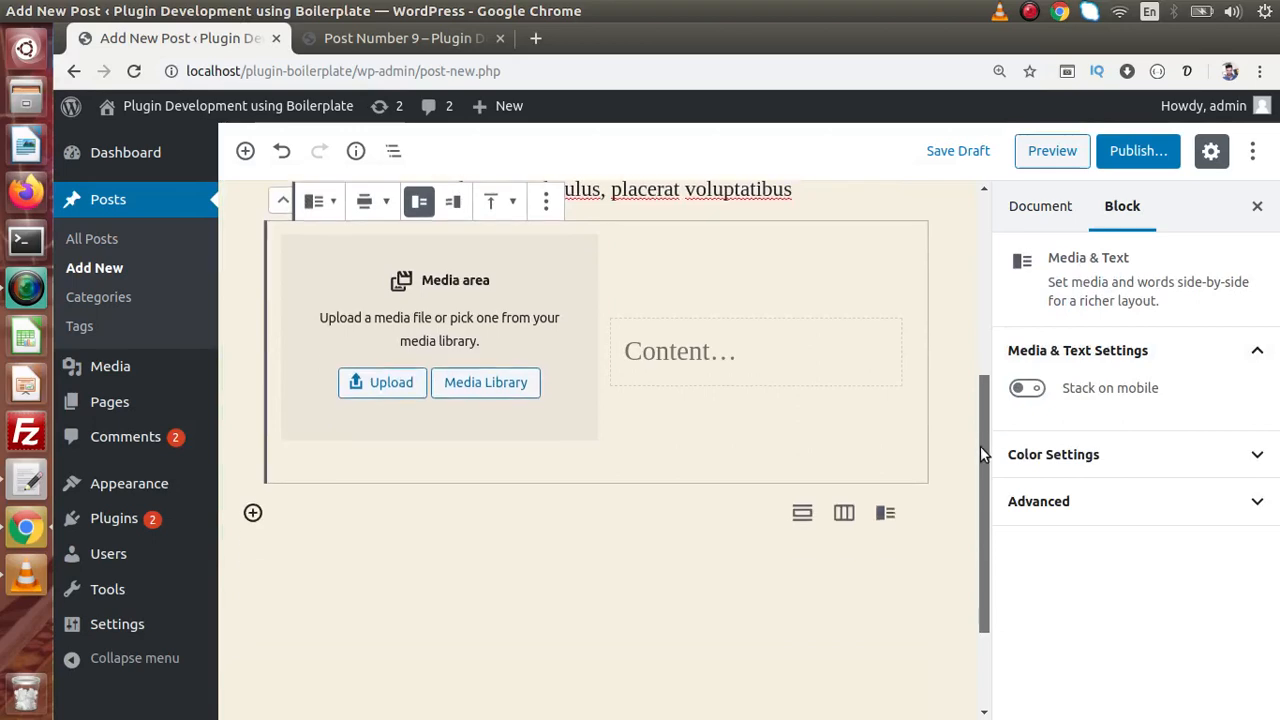
click(487, 383)
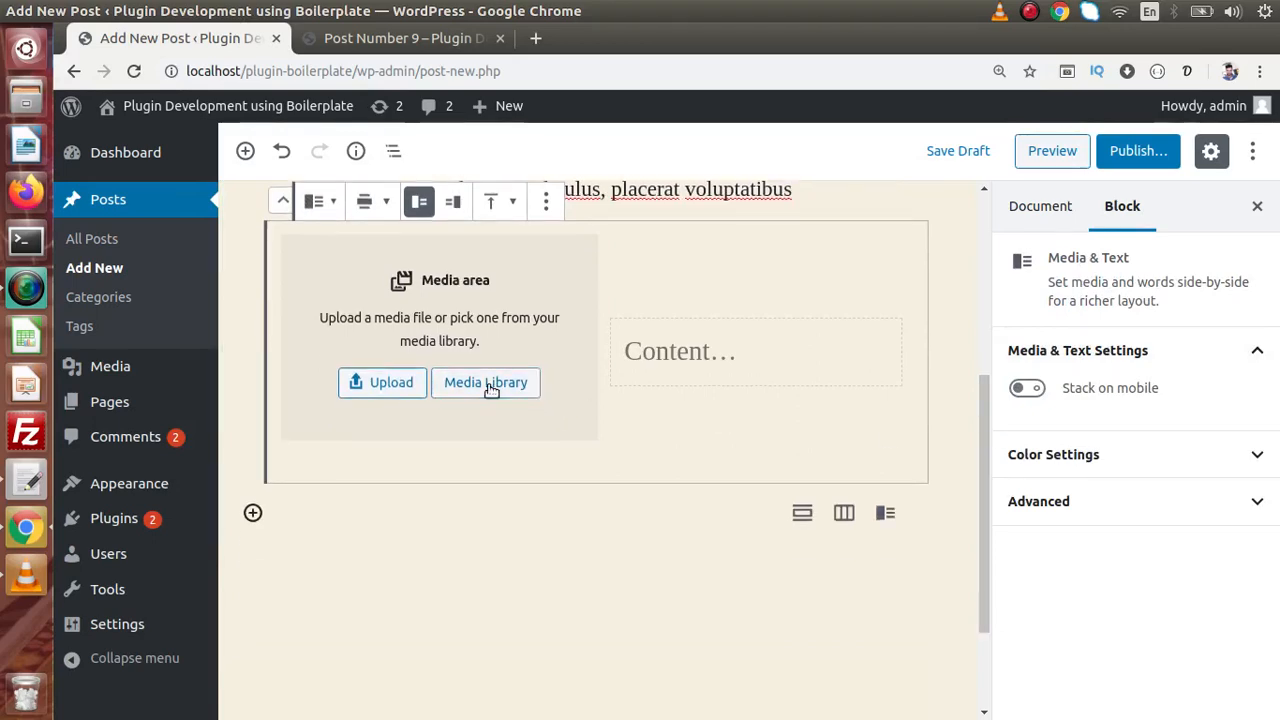
click(466, 389)
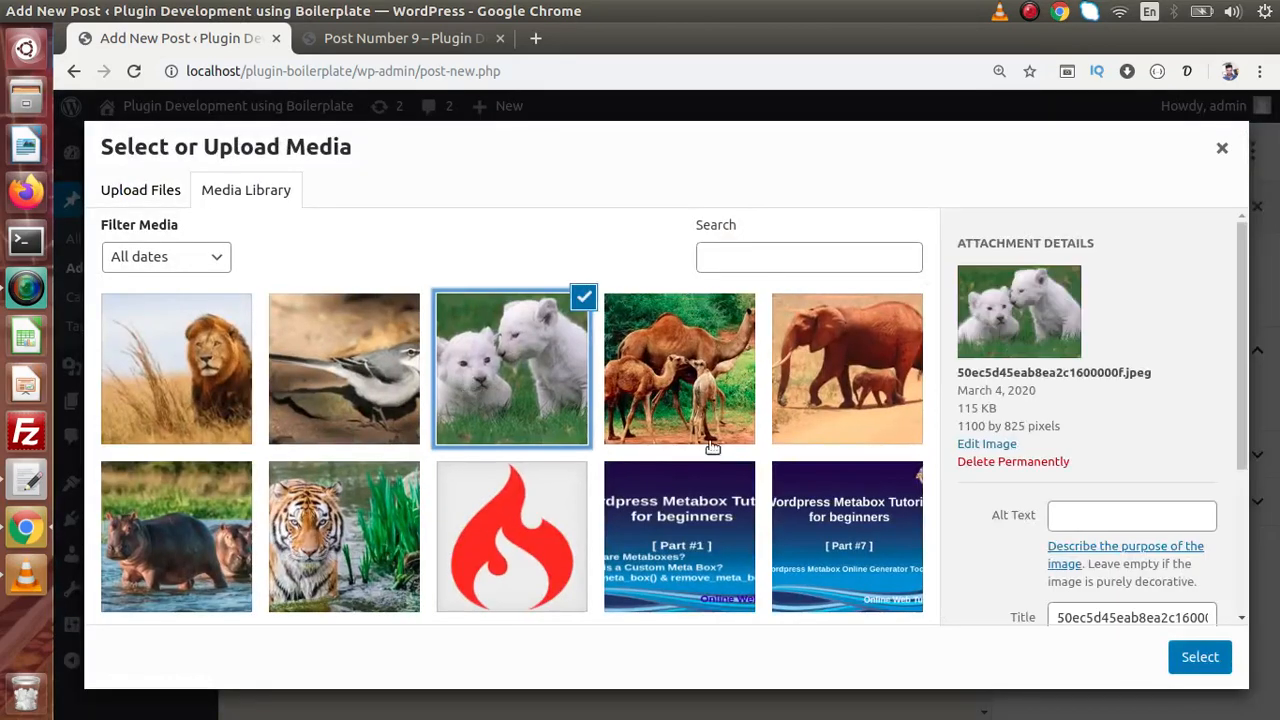
click(1186, 657)
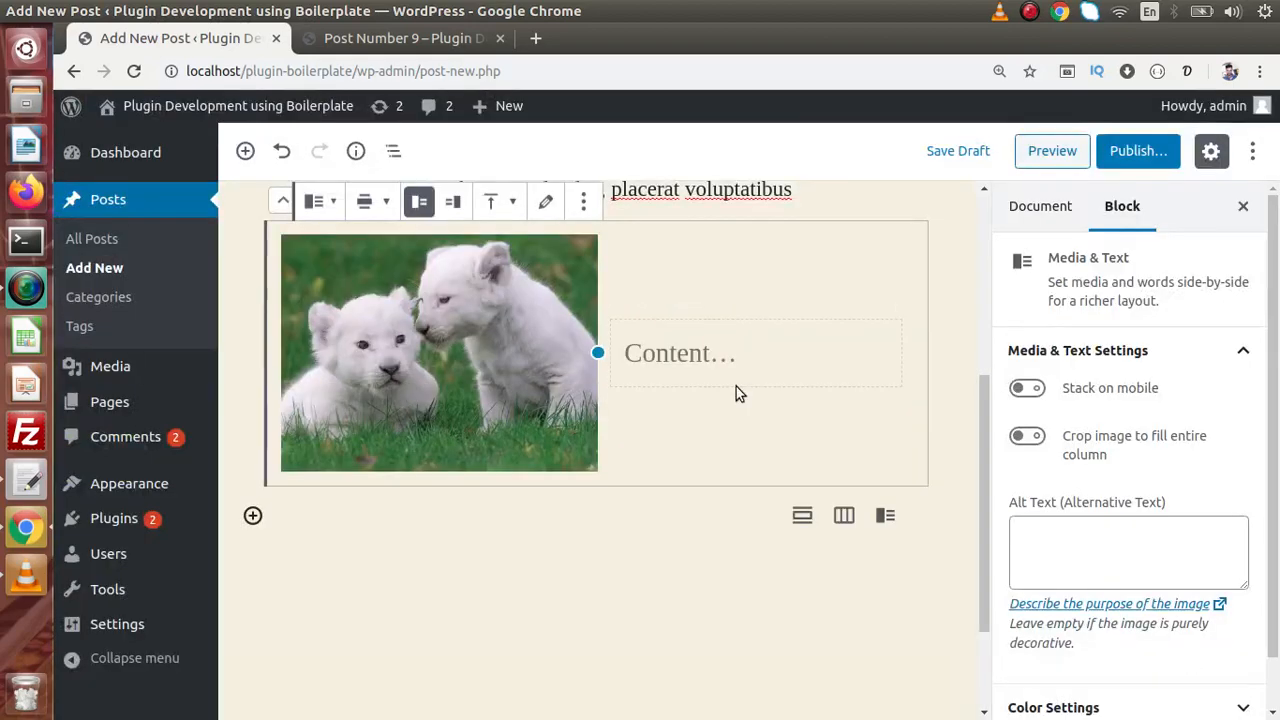
- Fill the content area beside the image with dummy text from the extension, from "consequat curae rerum?" through "Et debitis erat dui"
click(690, 350)
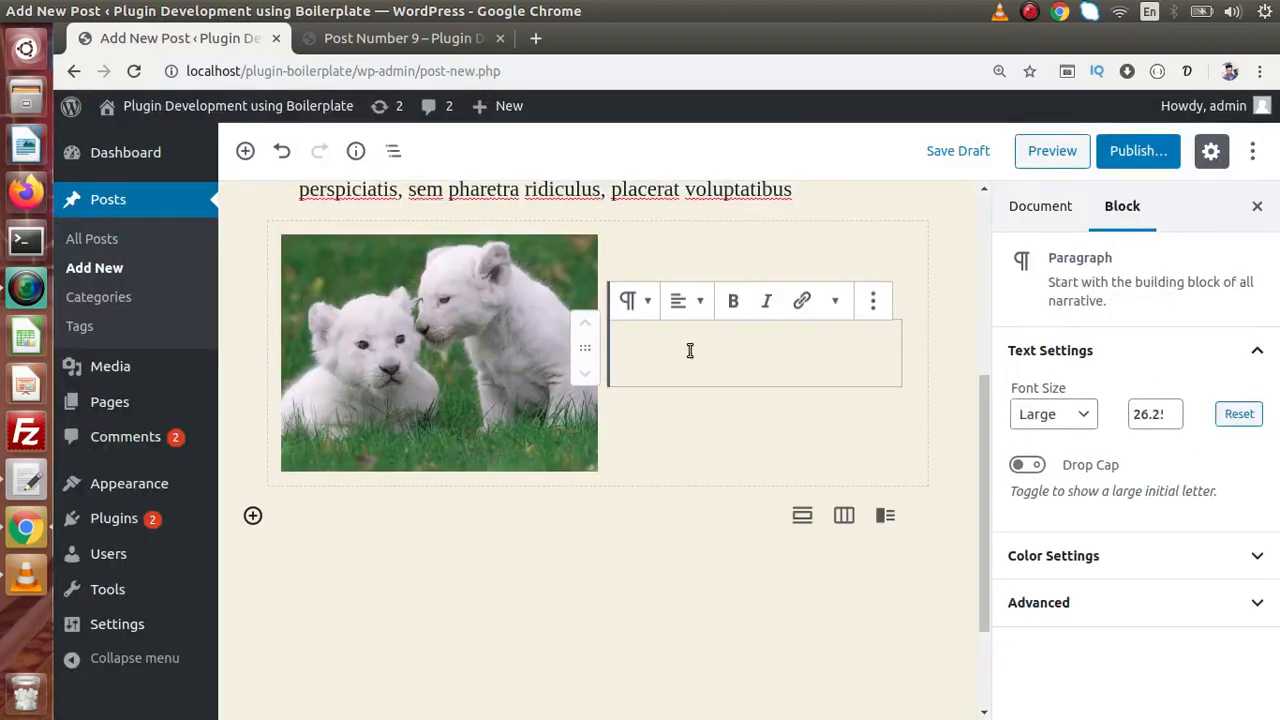
click(1187, 71)
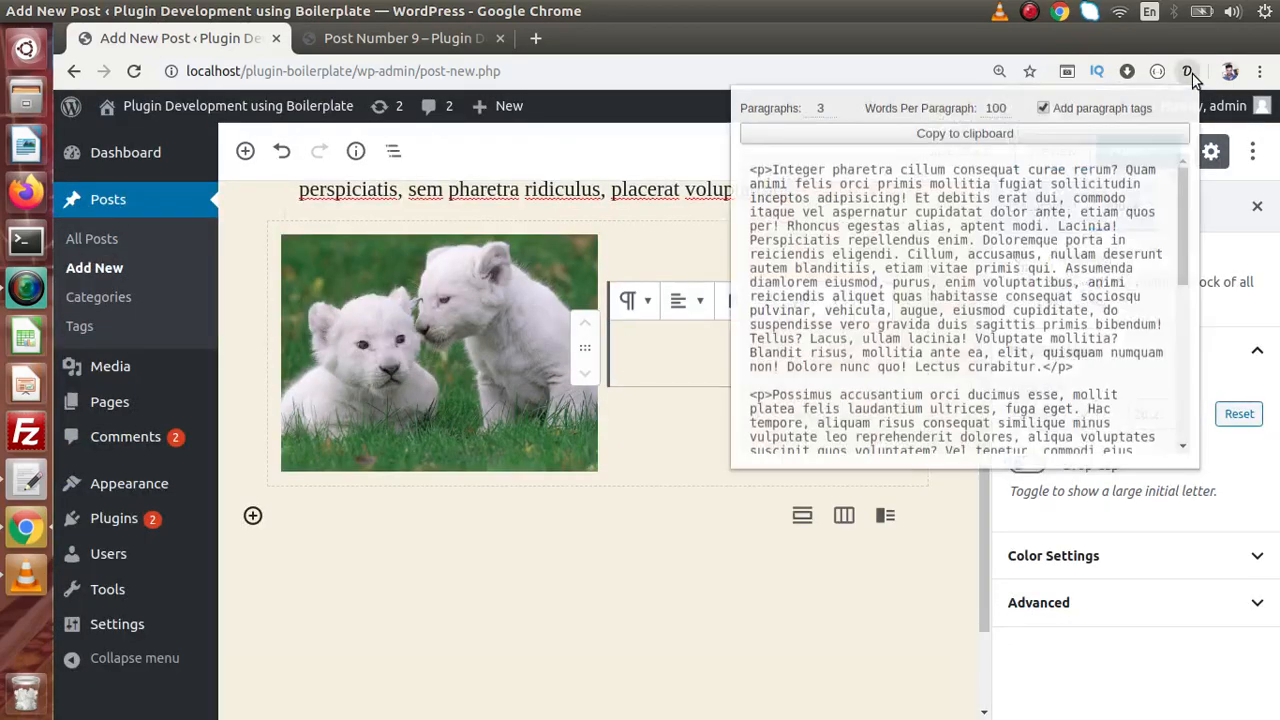
drag(953, 170, 1057, 198)
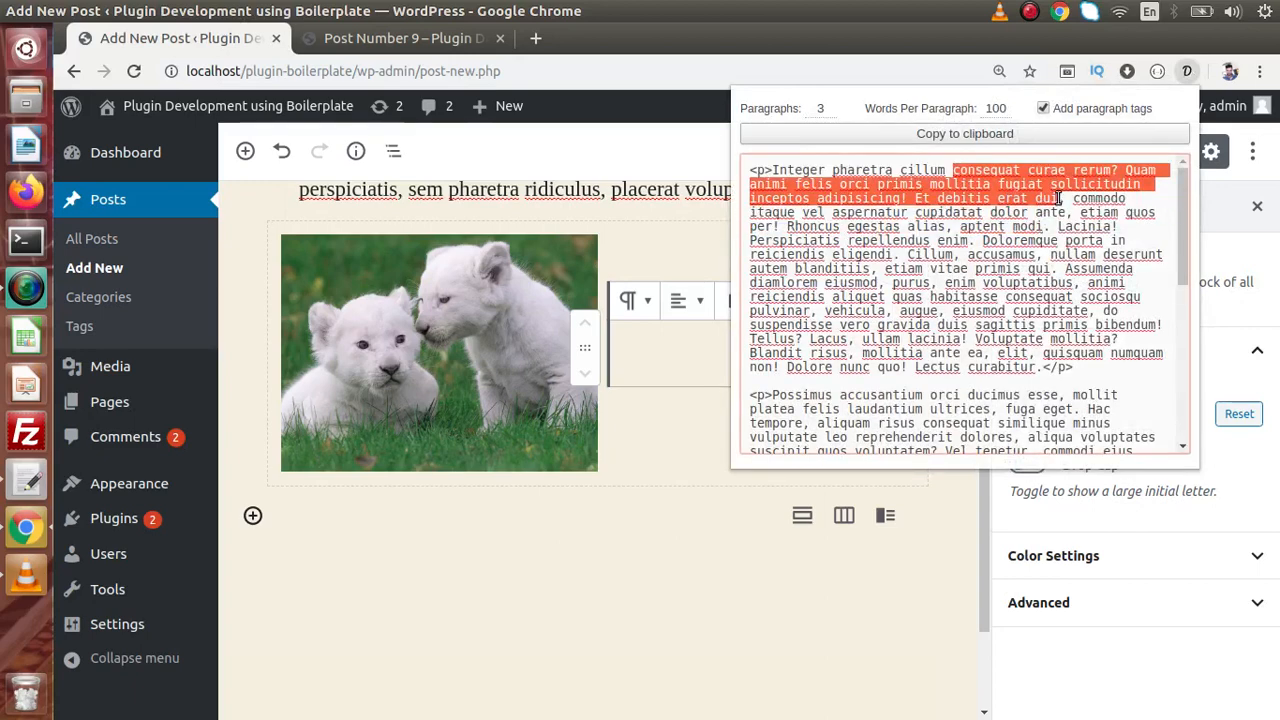
key(ctrl+c)
click(678, 345)
key(ctrl+v)
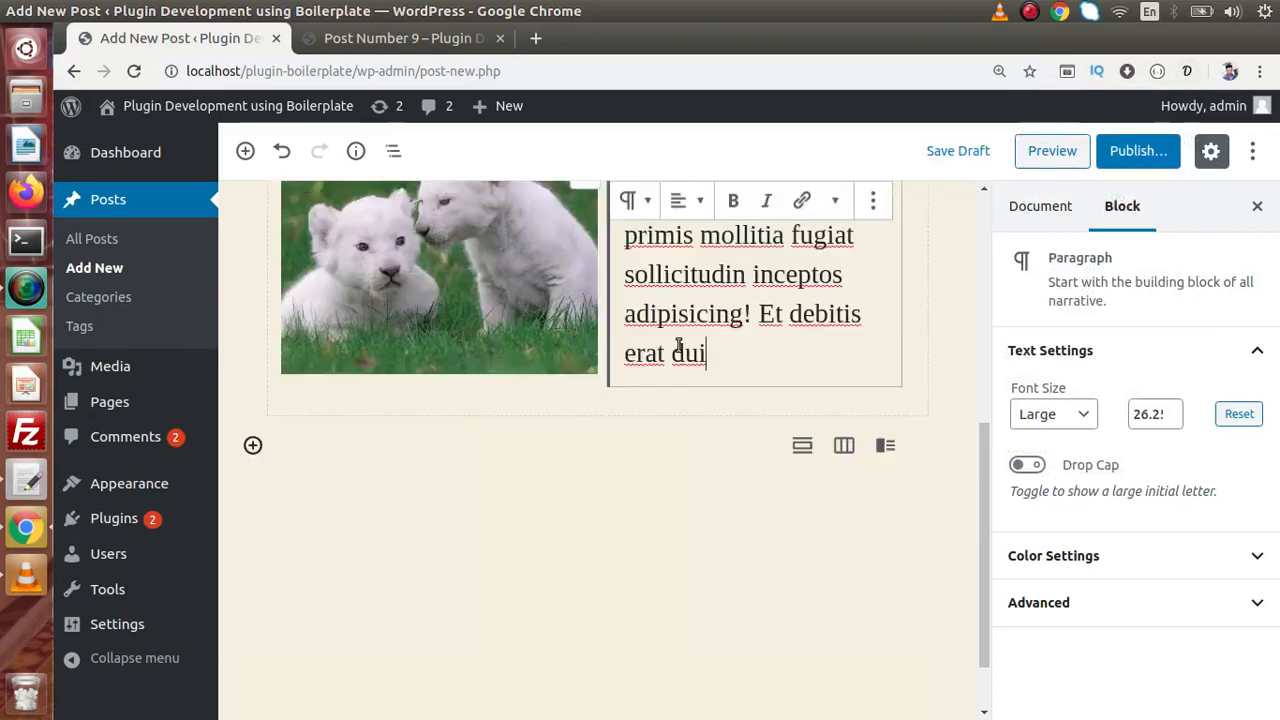
- Publish Post Number 9.1 and open its live page in a new browser tab
drag(986, 443, 986, 195)
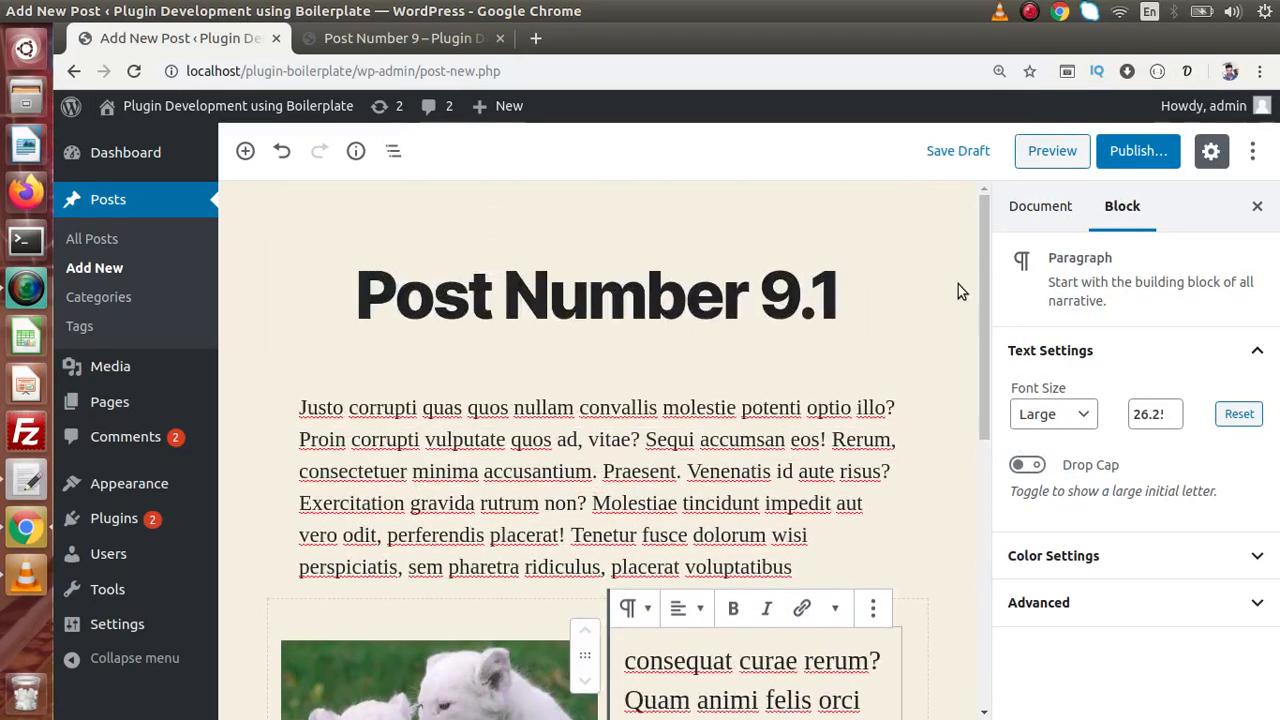
drag(981, 276, 987, 387)
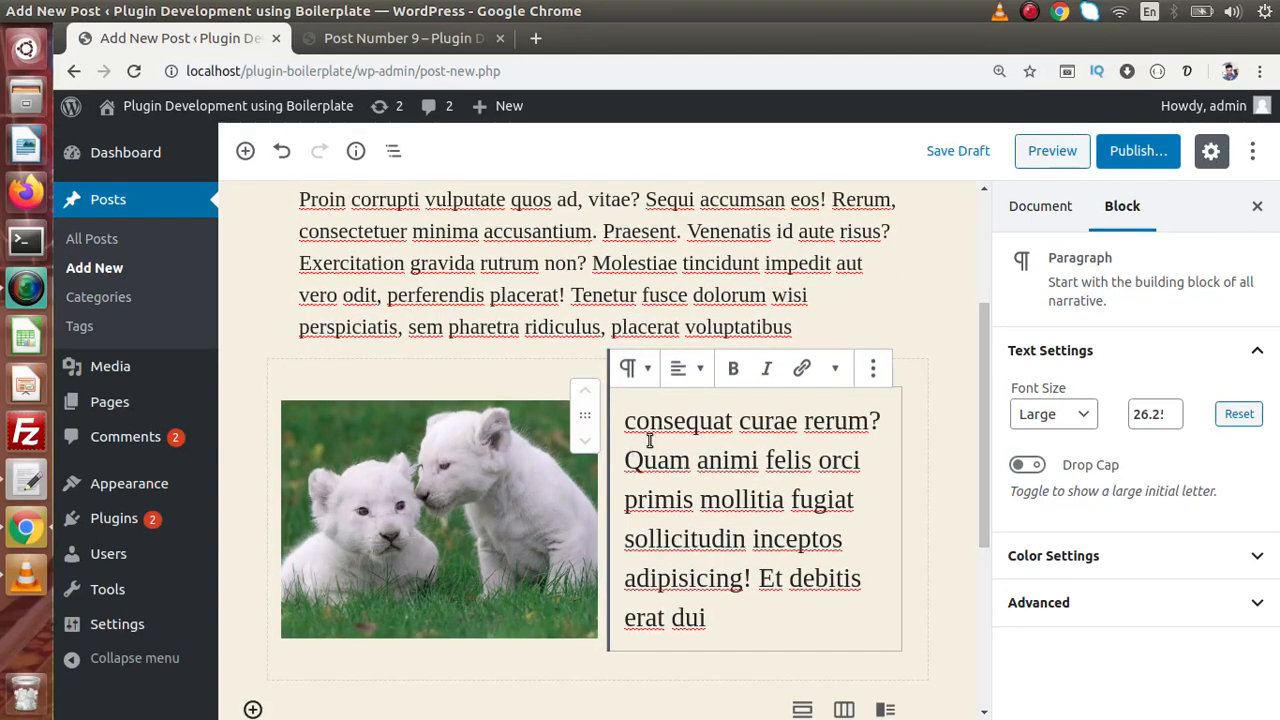
click(1138, 151)
click(1130, 152)
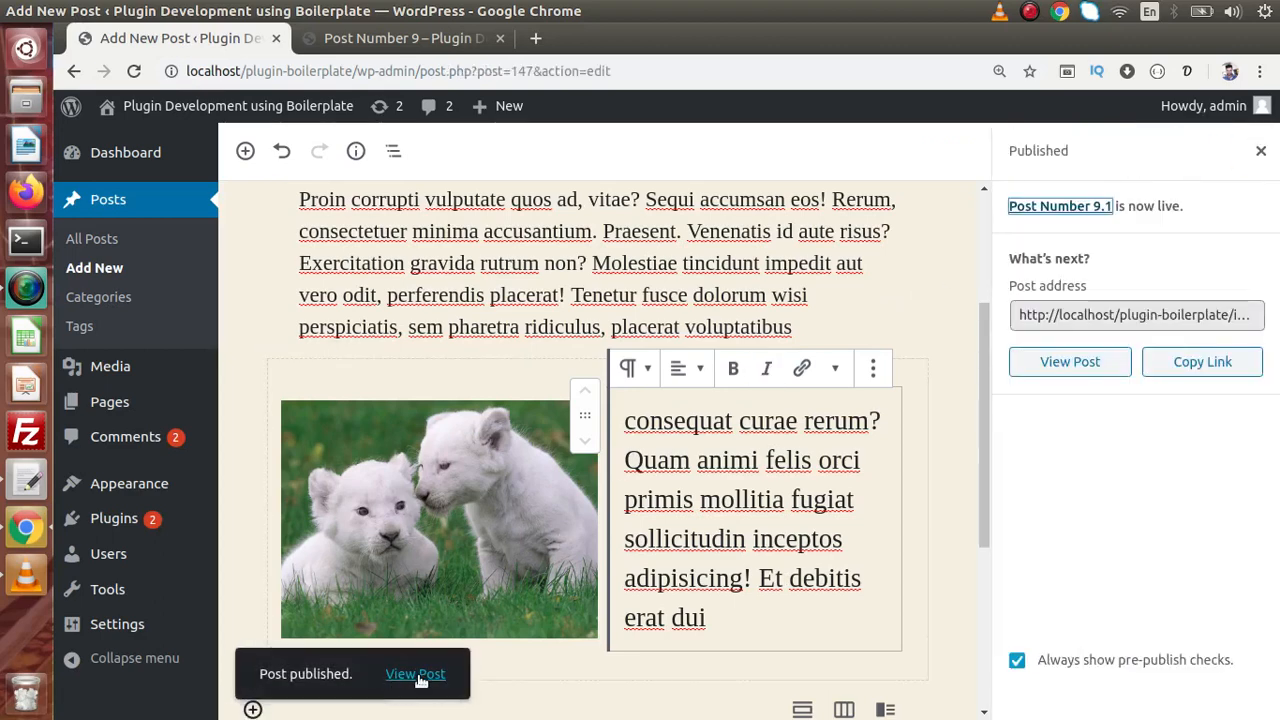
right_click(419, 677)
click(485, 528)
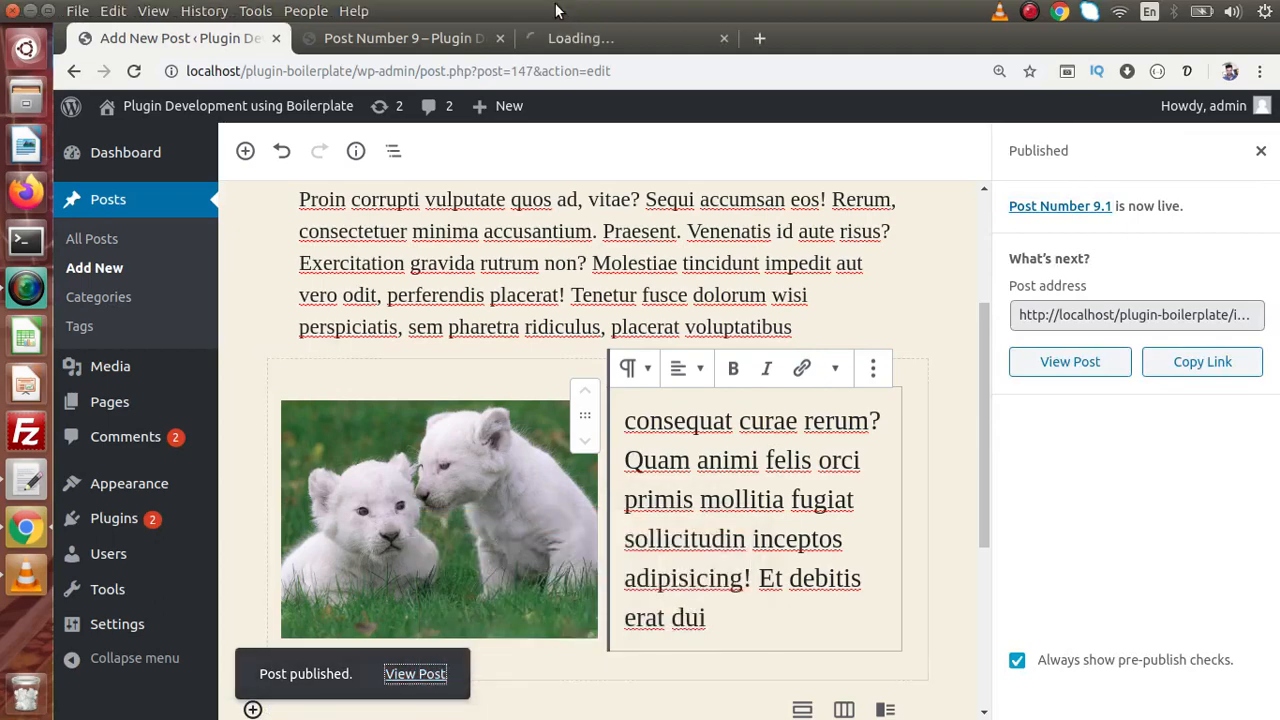
- Examine the live page of Post Number 9.1, then the pullquote layout on Post Number 9's live page
click(601, 36)
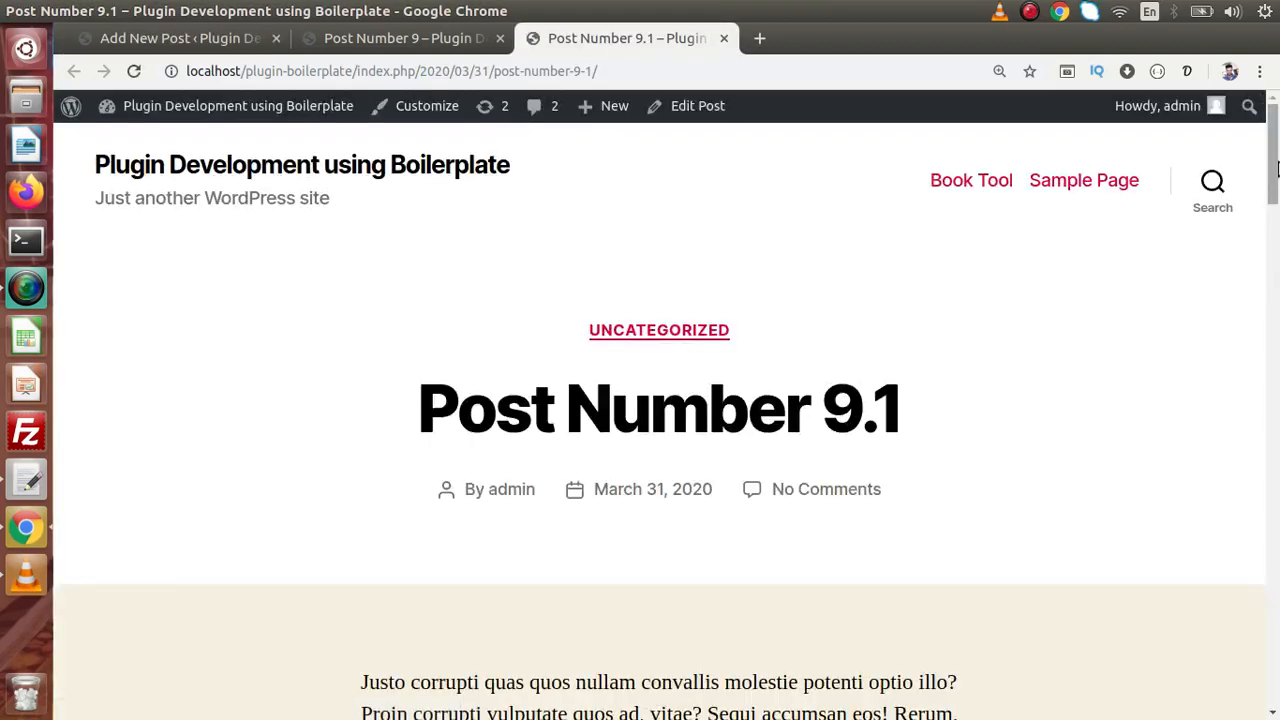
drag(1273, 167, 1276, 133)
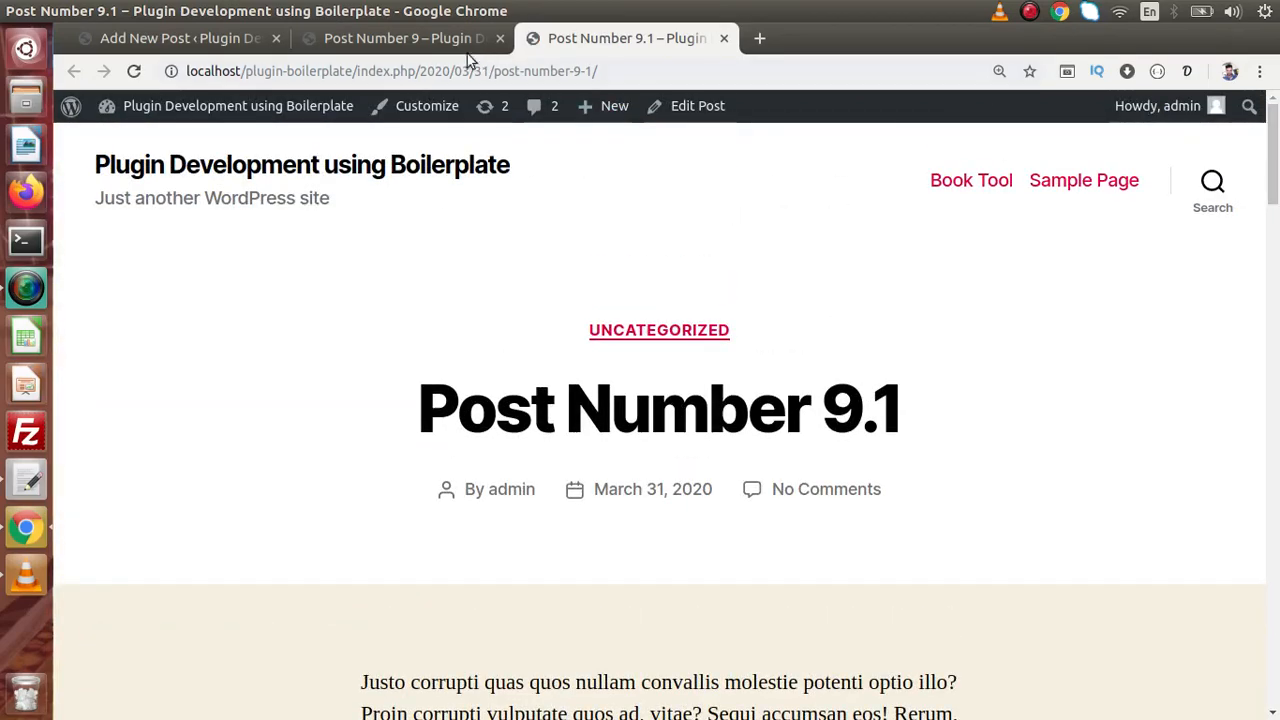
click(445, 40)
scroll(704, 278, down, 3)
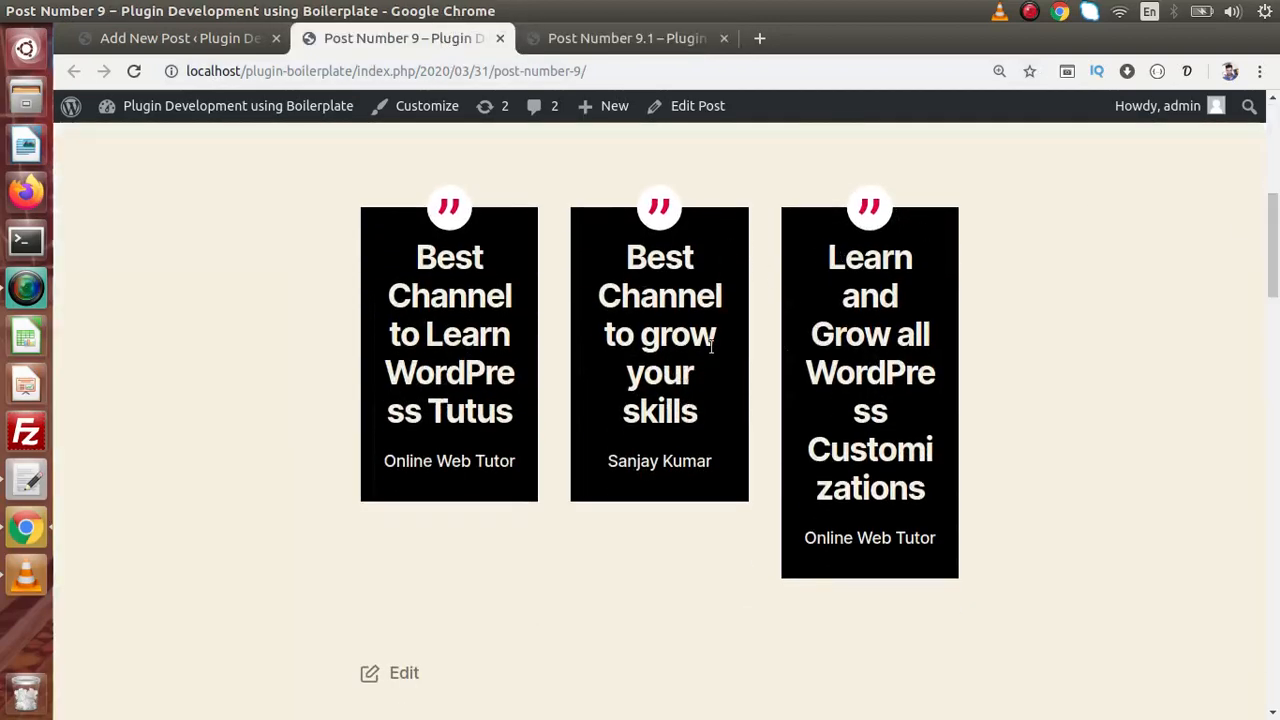
- Insert the saved reusable block "3 Columns Pulquotes Layout" below the lion cubs media and text block in Post Number 9.1
click(646, 38)
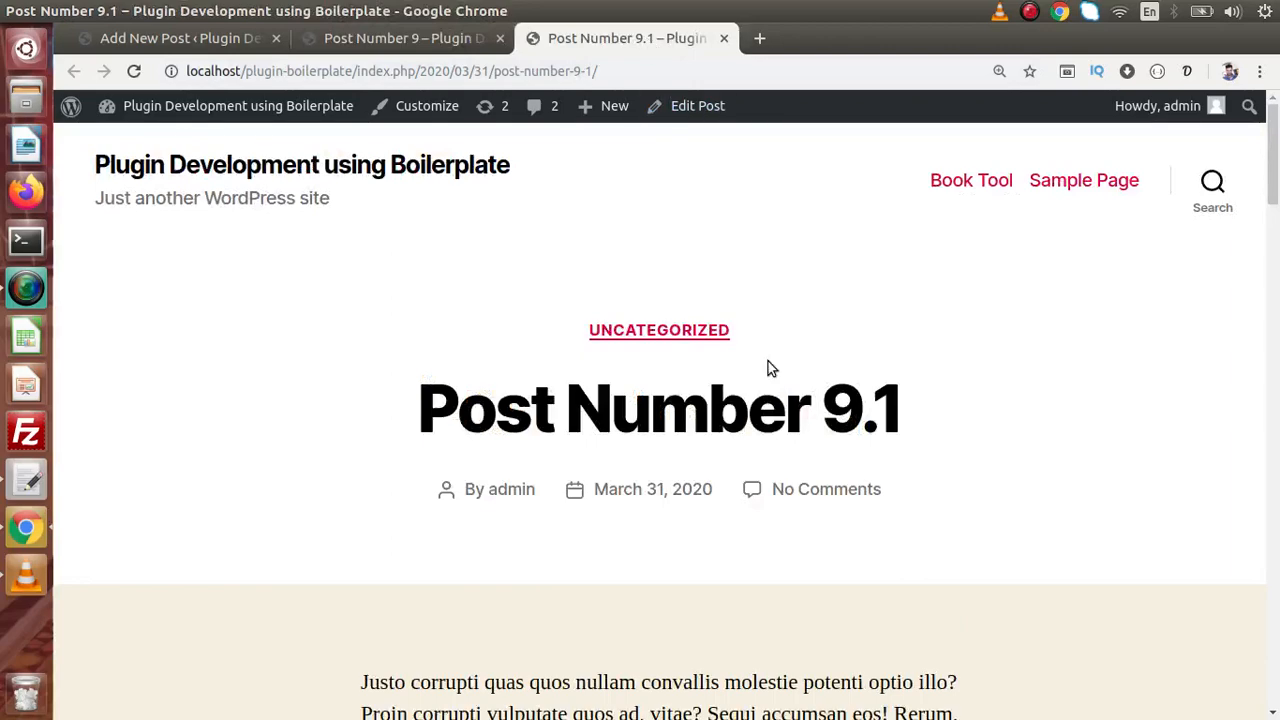
click(229, 40)
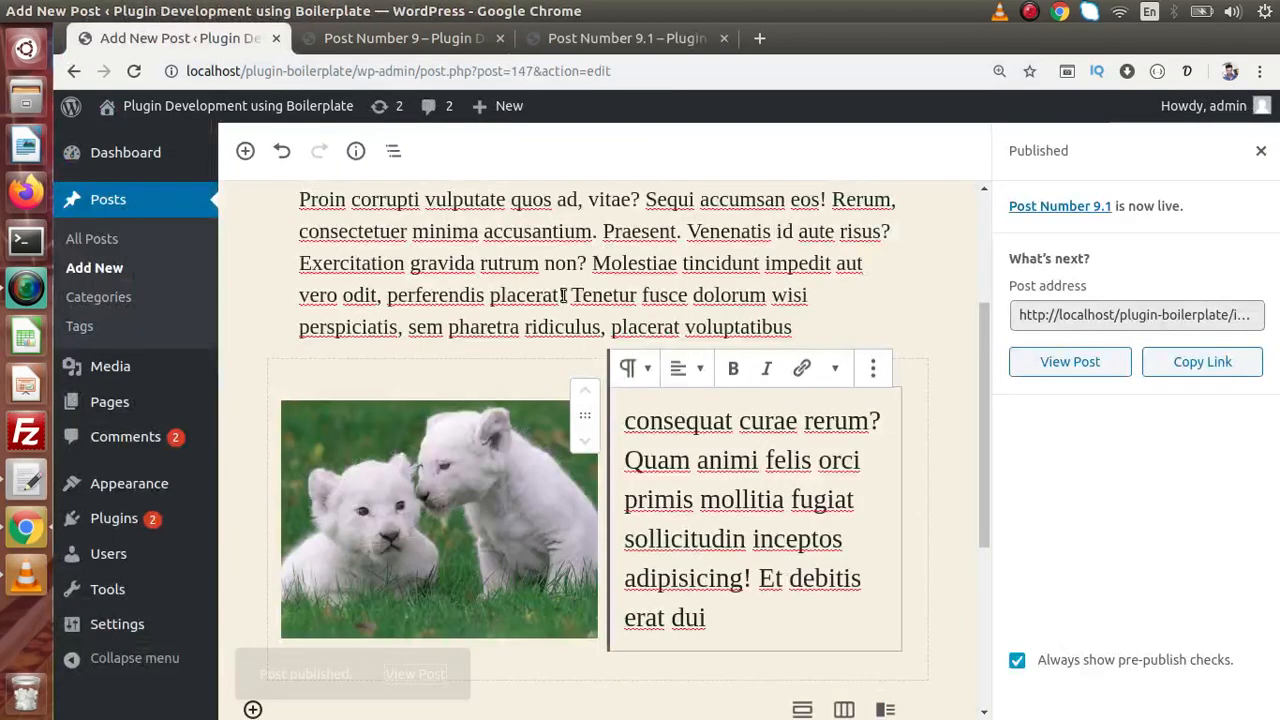
scroll(978, 400, down, 3)
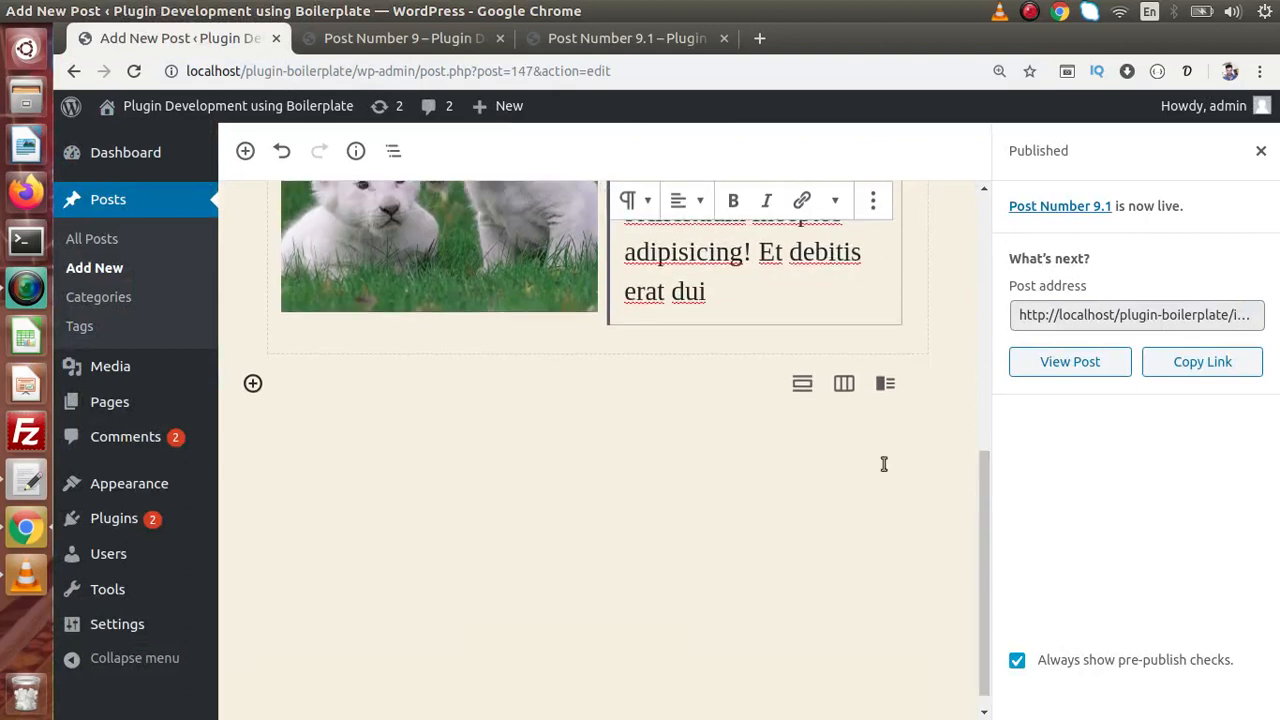
click(253, 385)
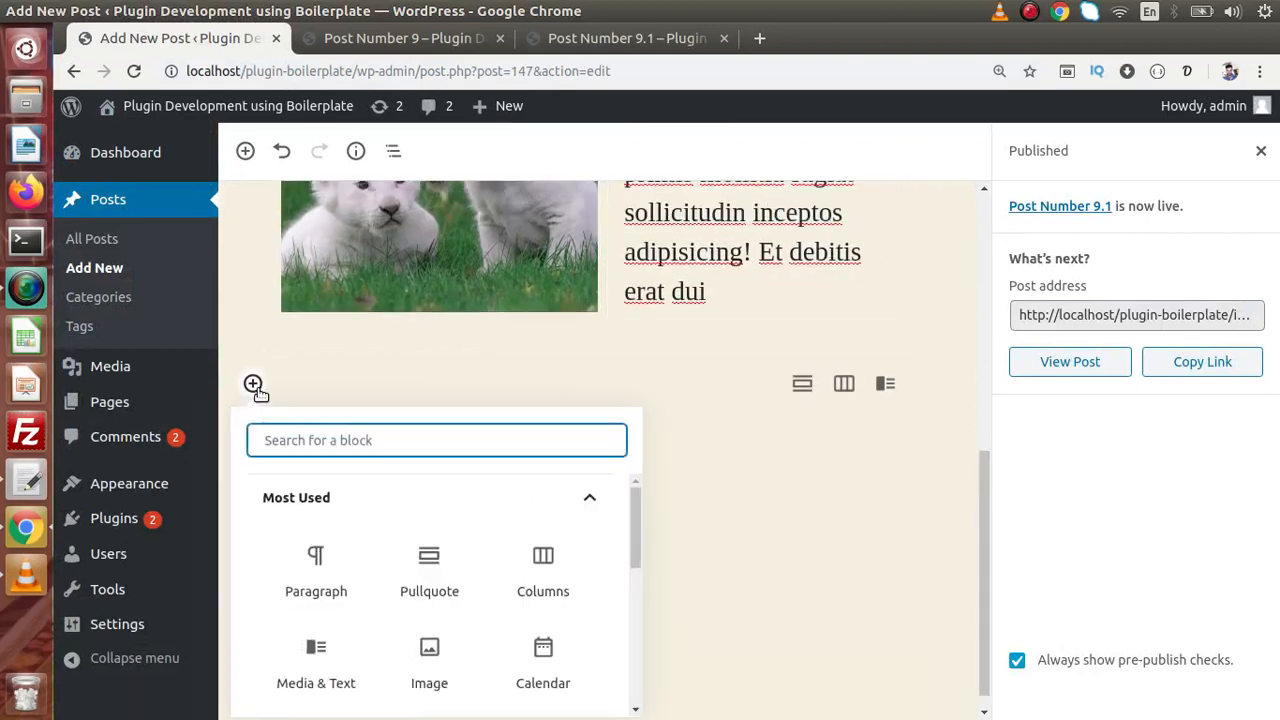
click(253, 384)
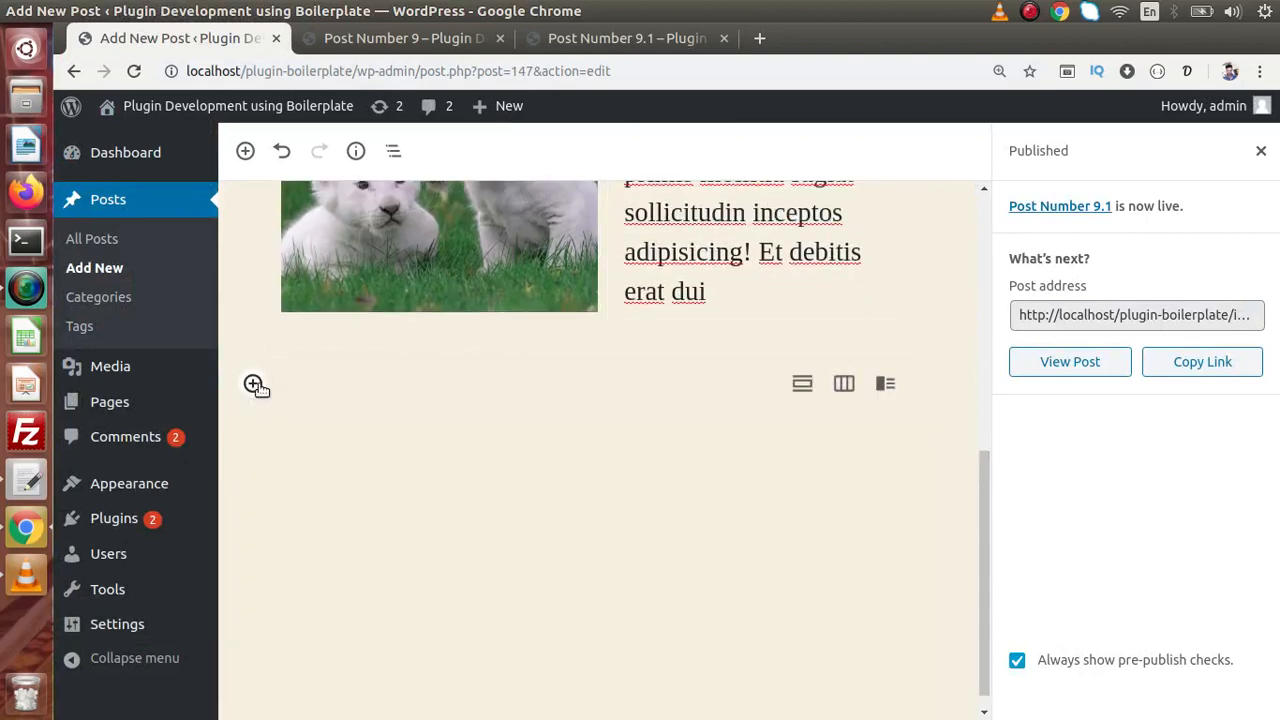
click(251, 162)
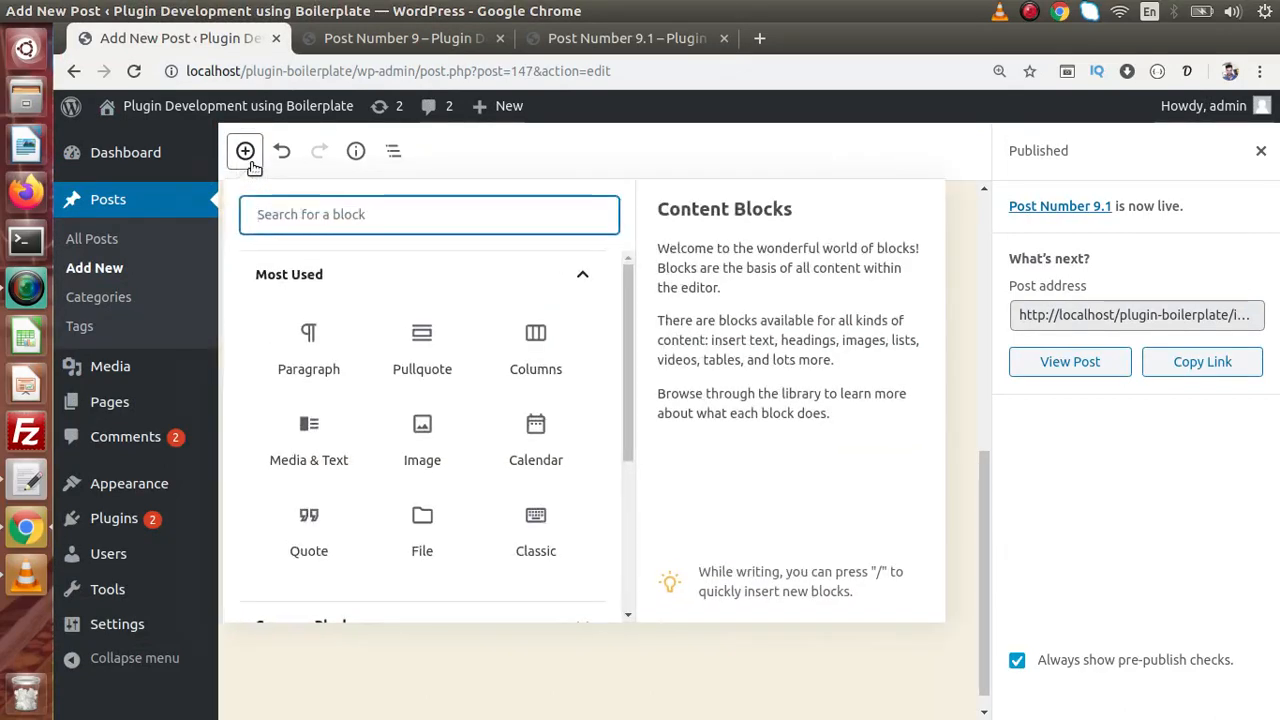
click(583, 283)
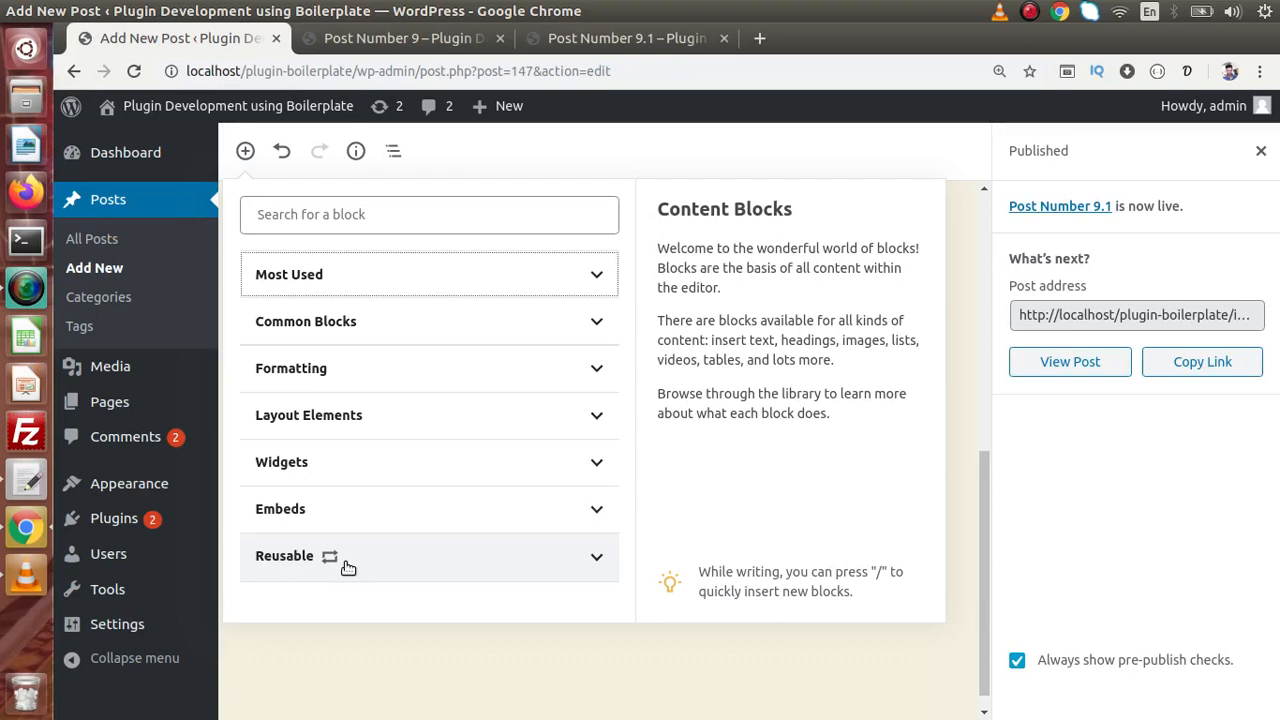
click(585, 556)
mouse_move(313, 538)
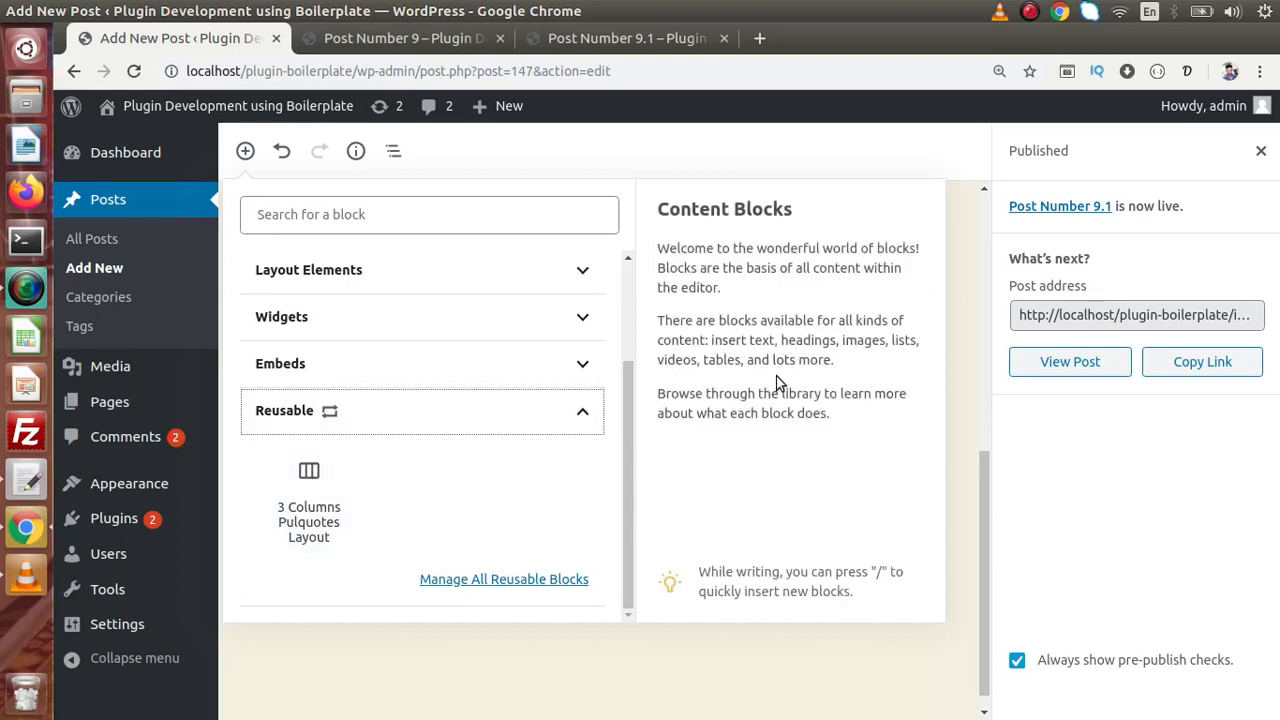
click(309, 495)
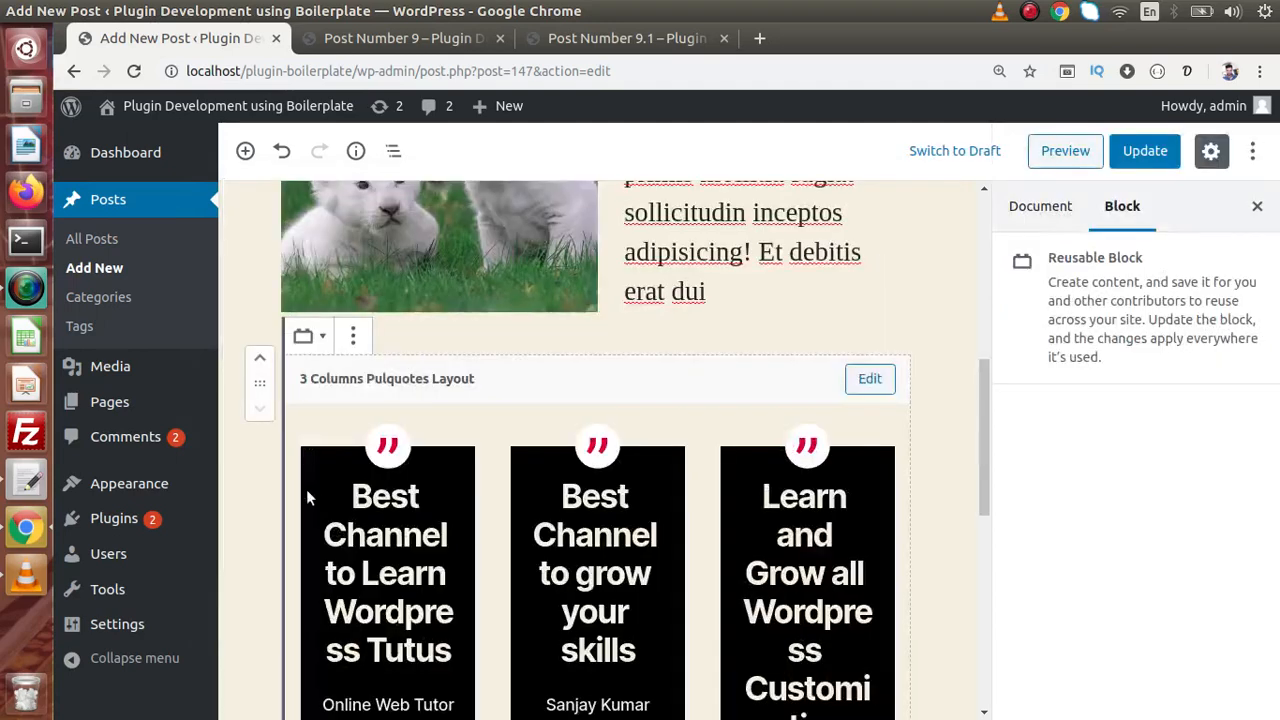
- Update Post Number 9.1 and reload its live page to check the three pullquote columns below the image
drag(985, 405, 984, 446)
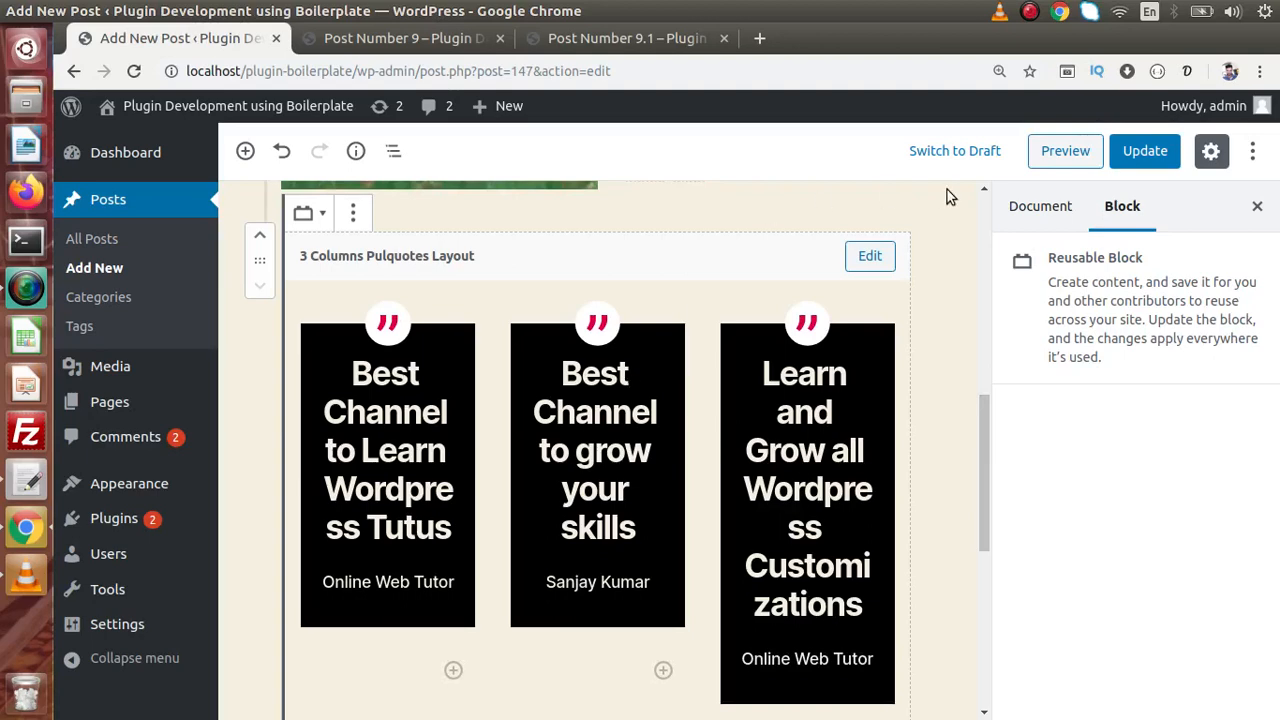
click(1130, 162)
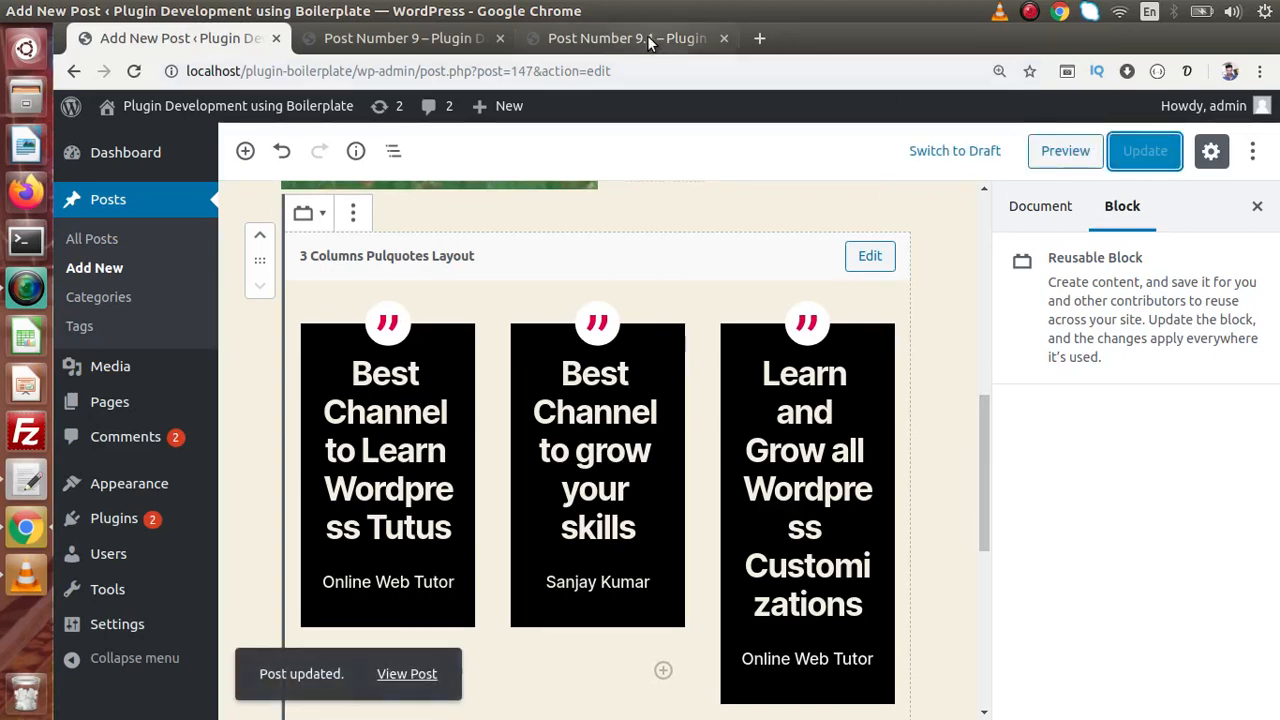
click(647, 37)
key(F5)
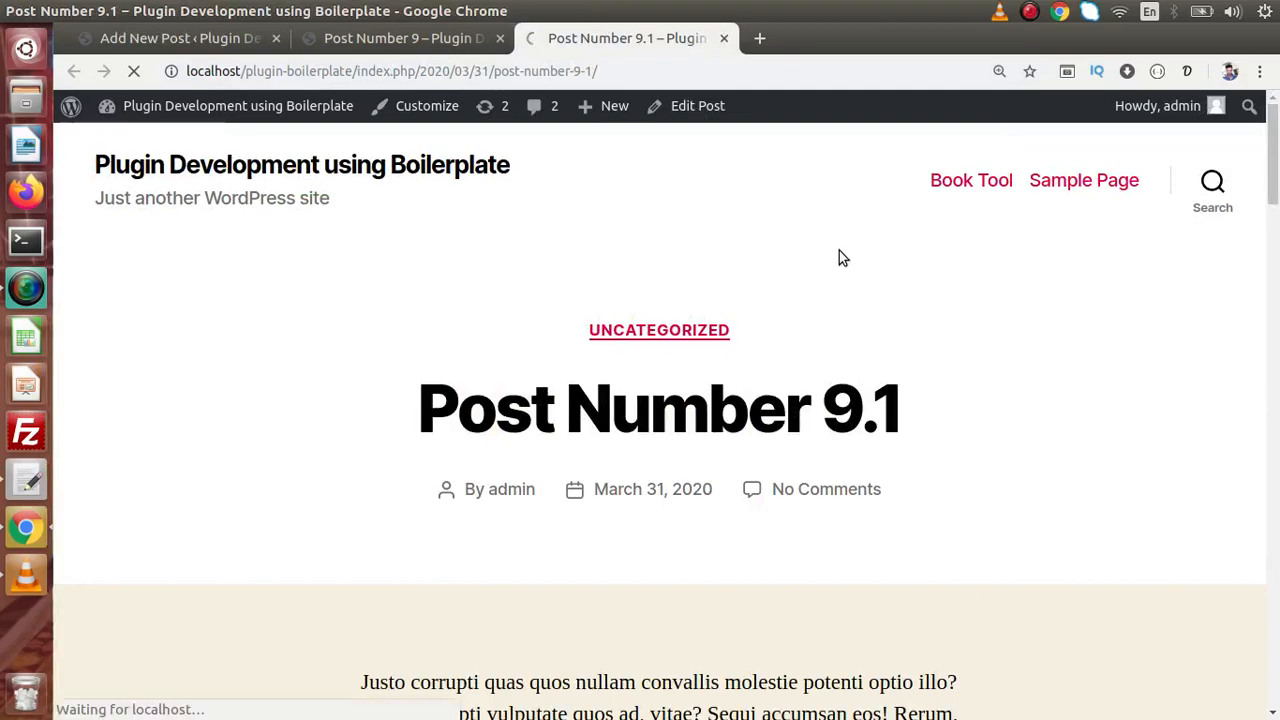
scroll(1275, 260, down, 6)
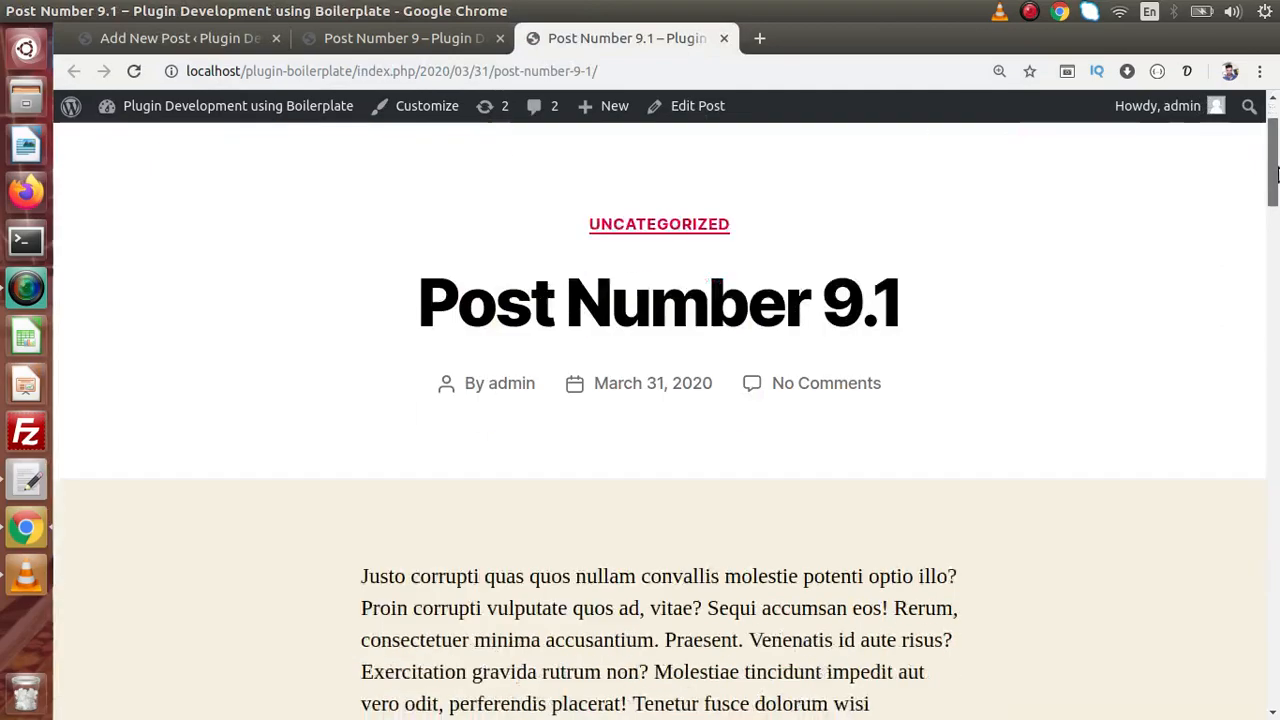
scroll(1275, 260, down, 5)
scroll(1275, 260, up, 2)
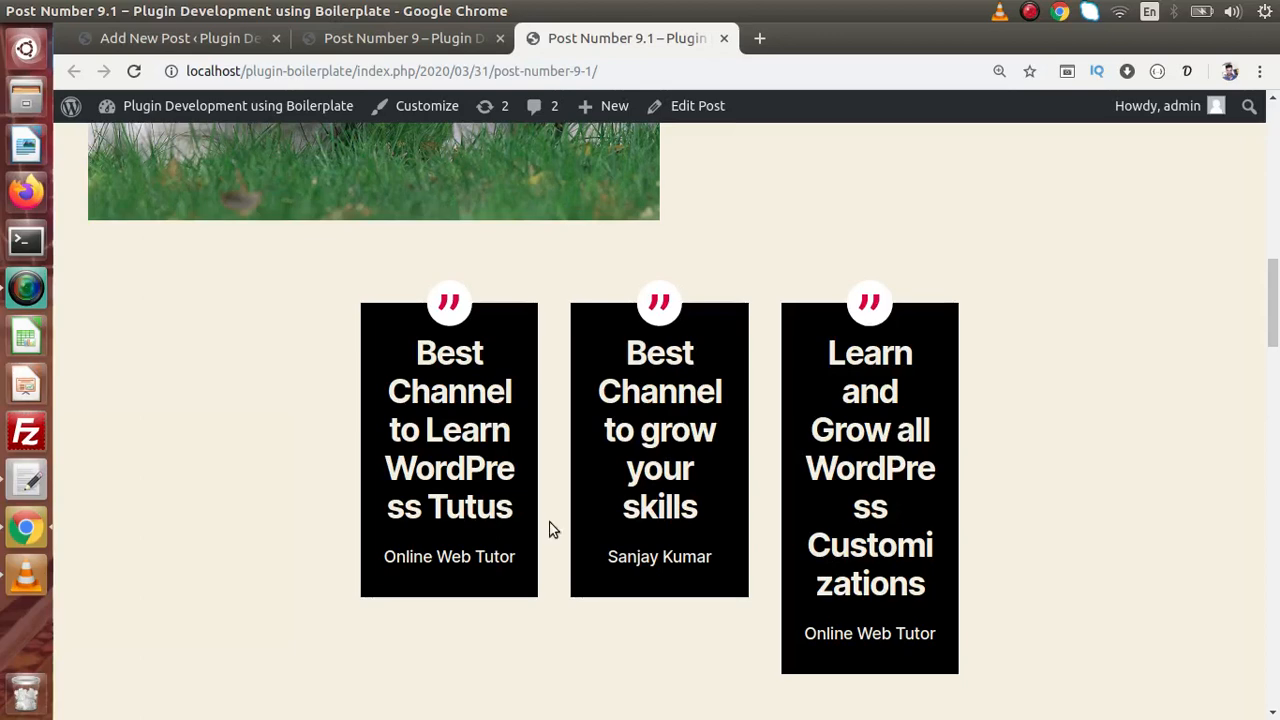
- Return to the post editor and open Post Number 9 for editing from the list of all posts
click(232, 41)
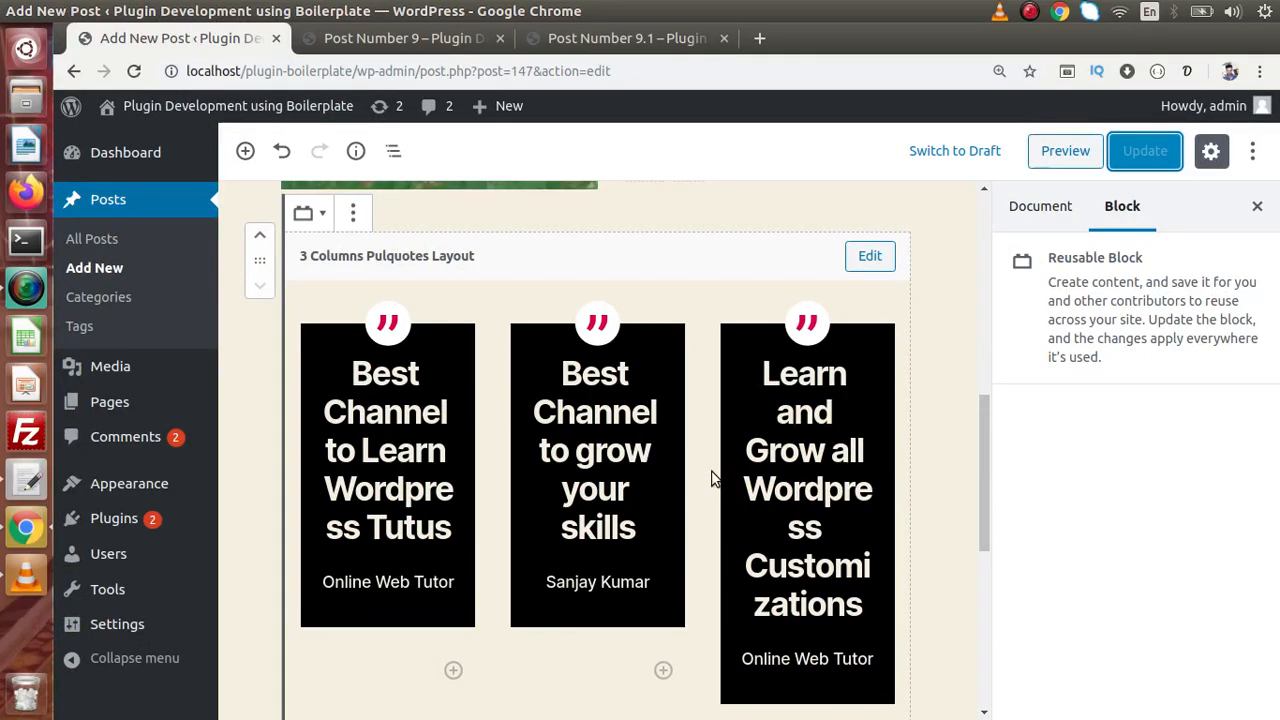
scroll(979, 403, up, 4)
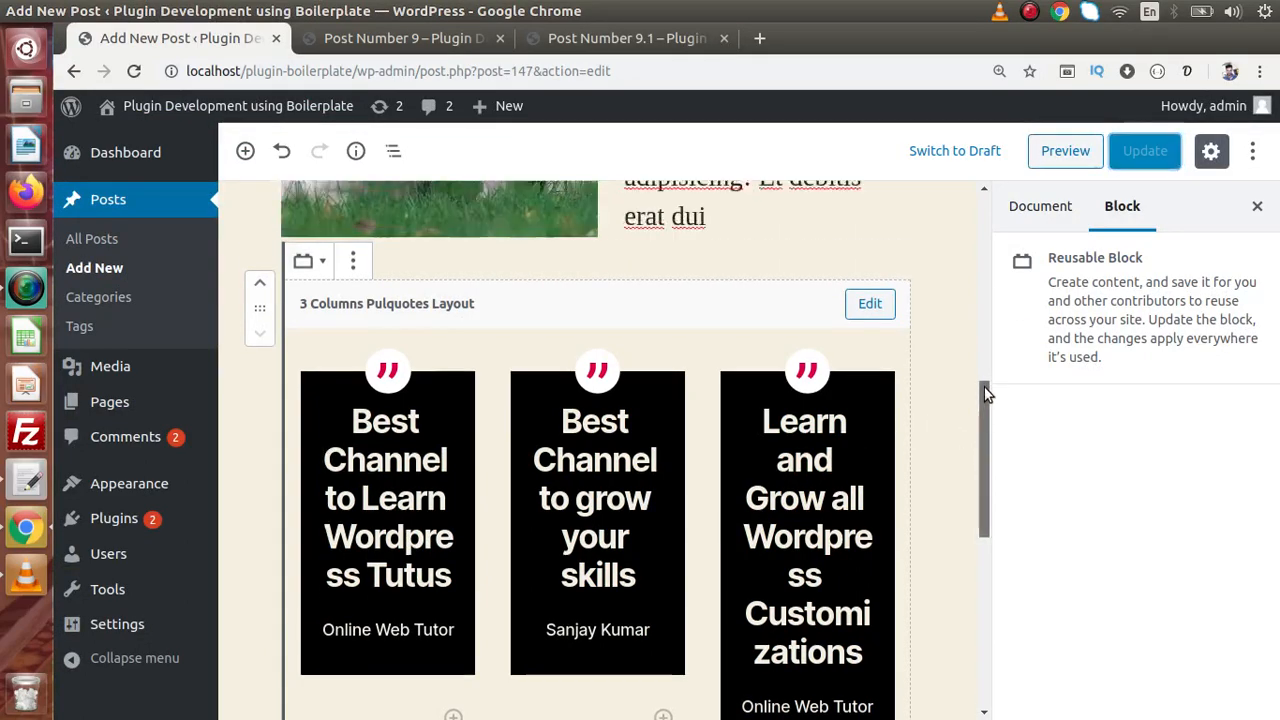
scroll(984, 388, down, 3)
scroll(984, 388, down, 1)
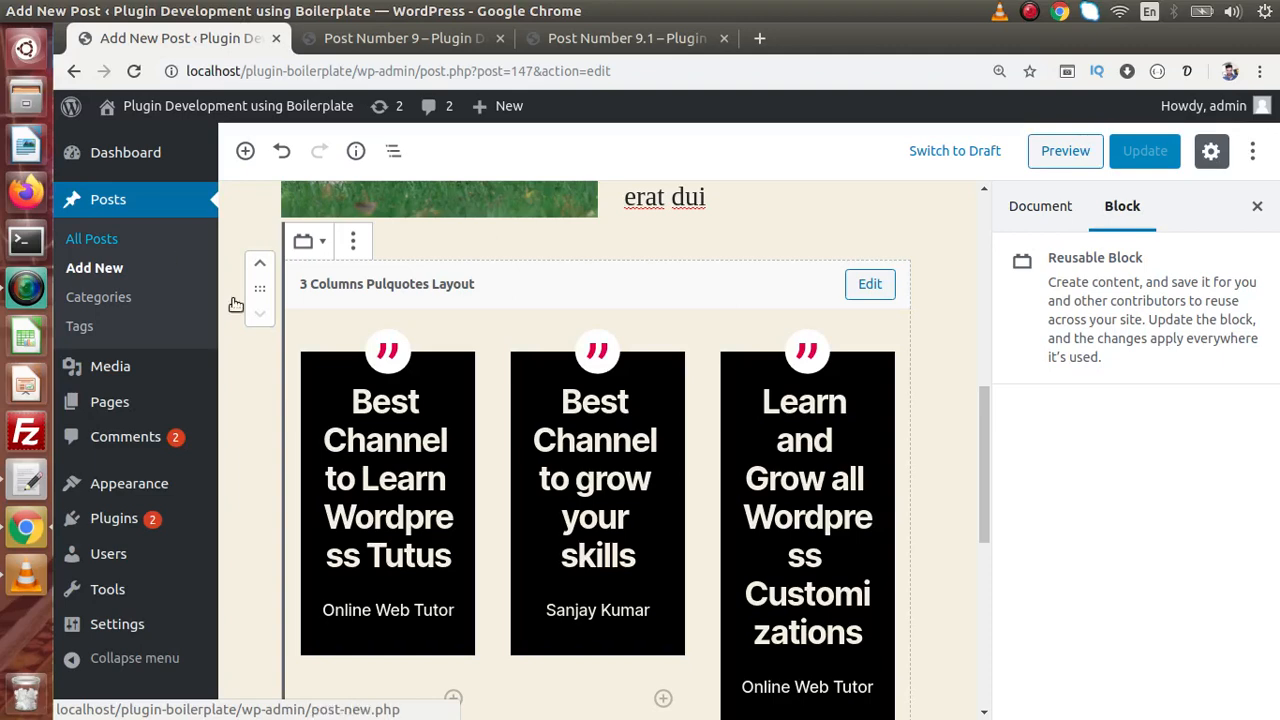
click(100, 236)
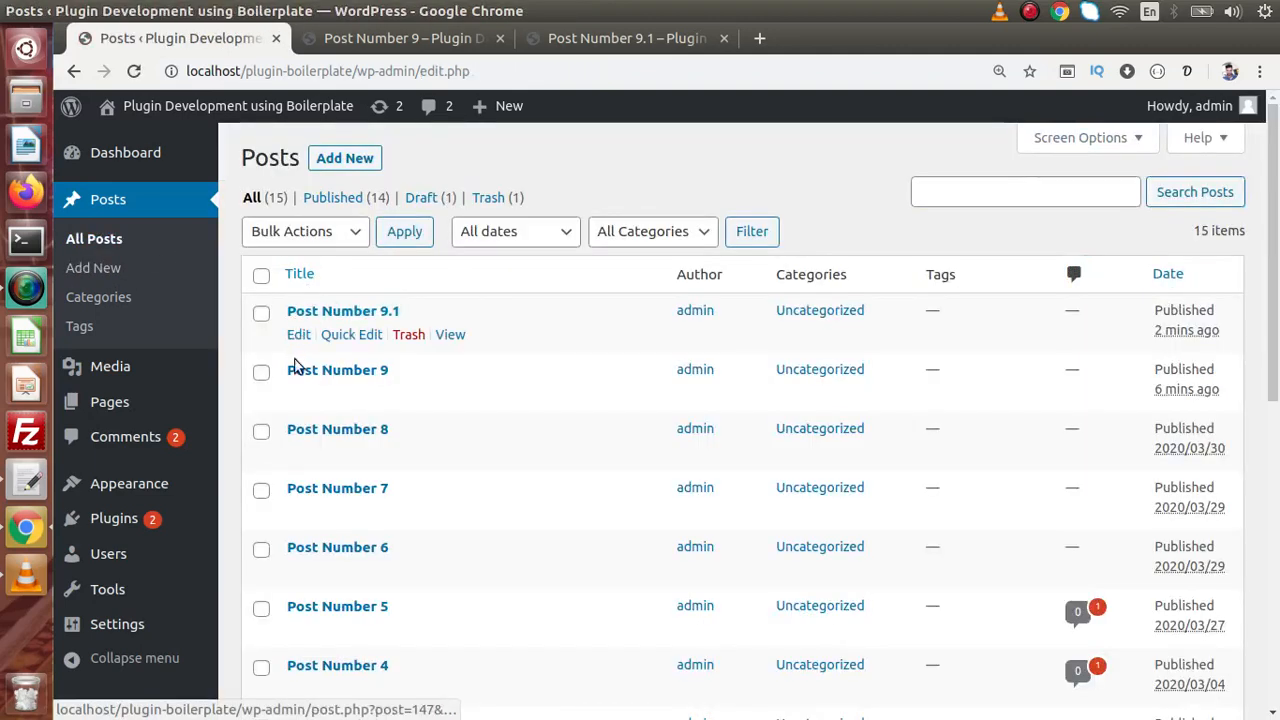
click(296, 391)
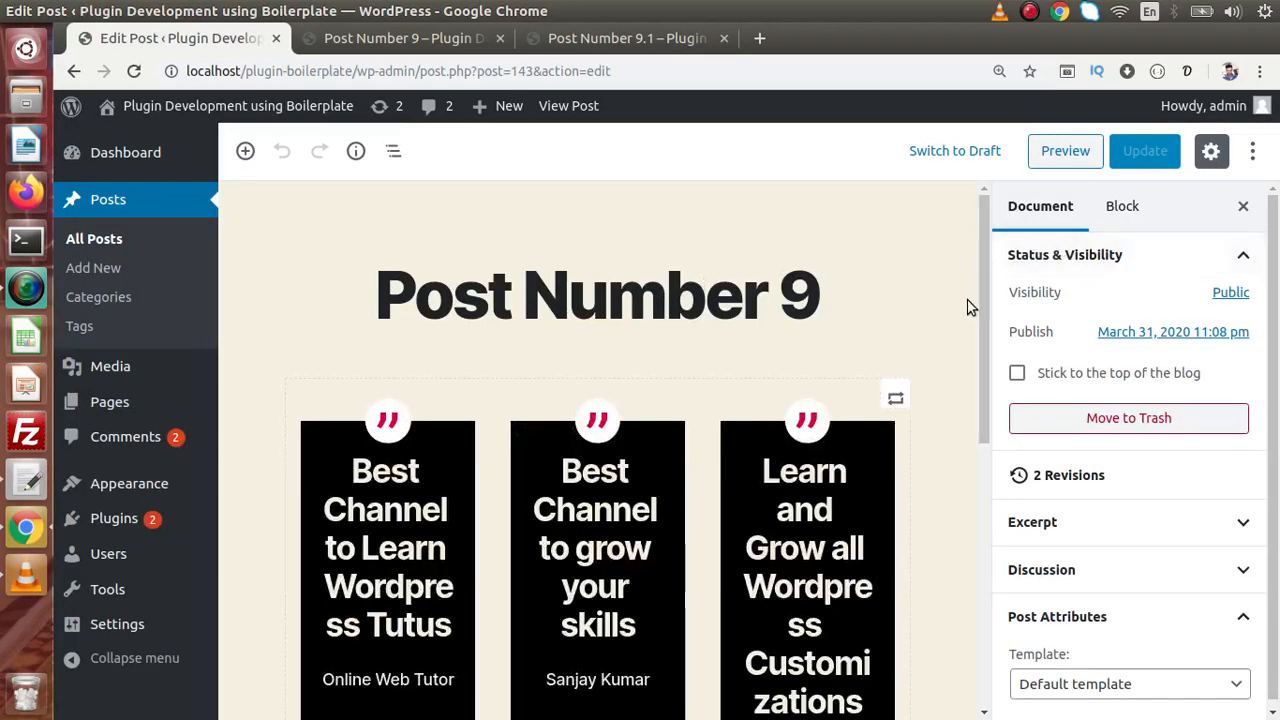
- Select the "3 Columns Pulquotes Layout" reusable block in Post Number 9 and open it for editing
click(602, 513)
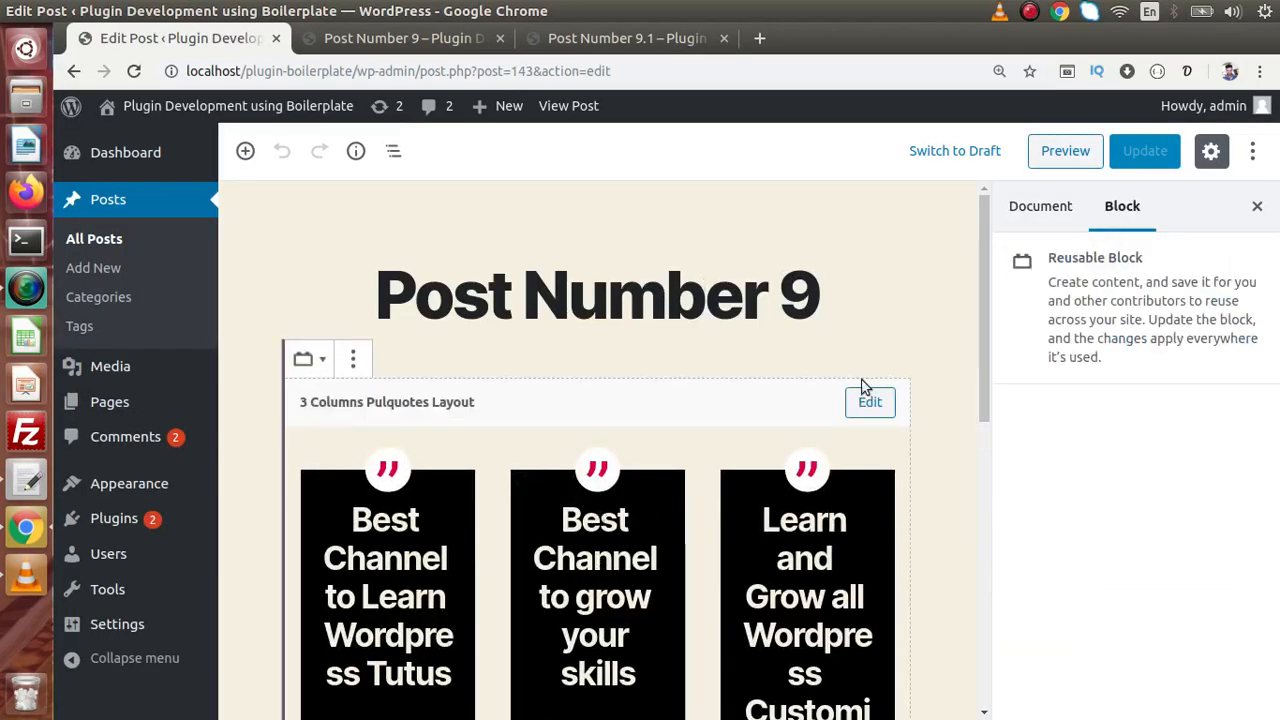
drag(982, 326, 980, 468)
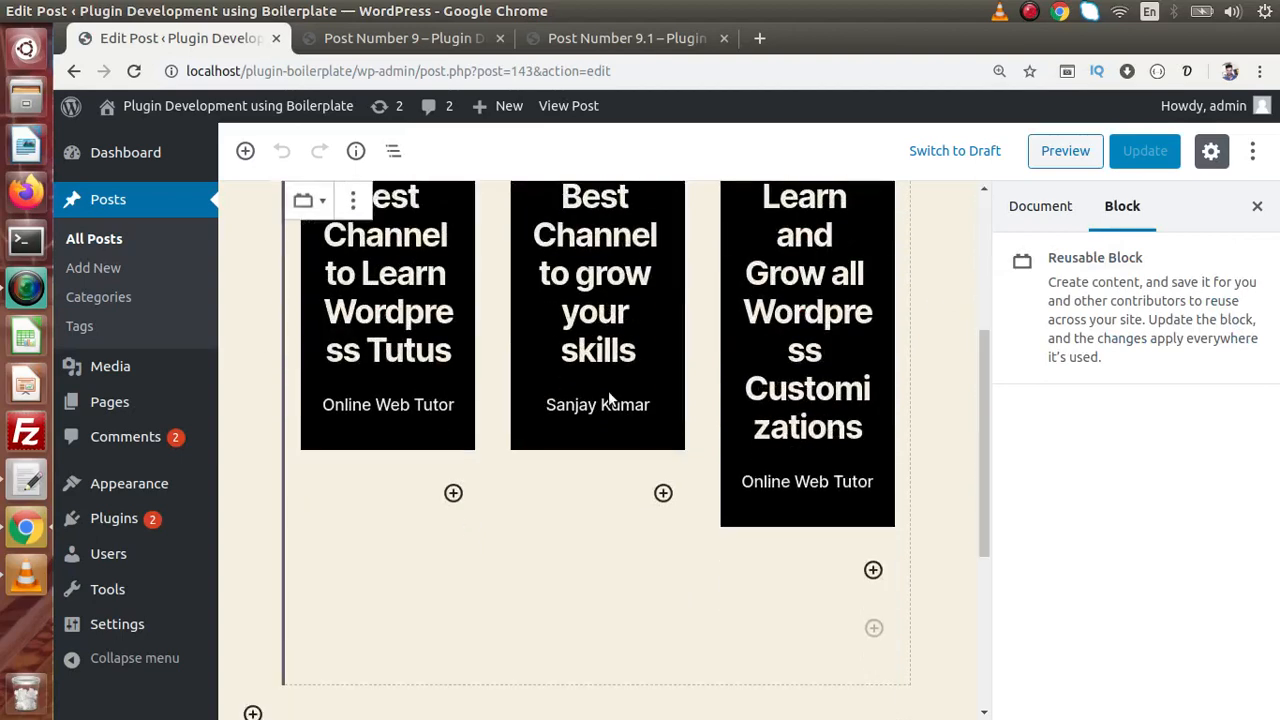
click(981, 437)
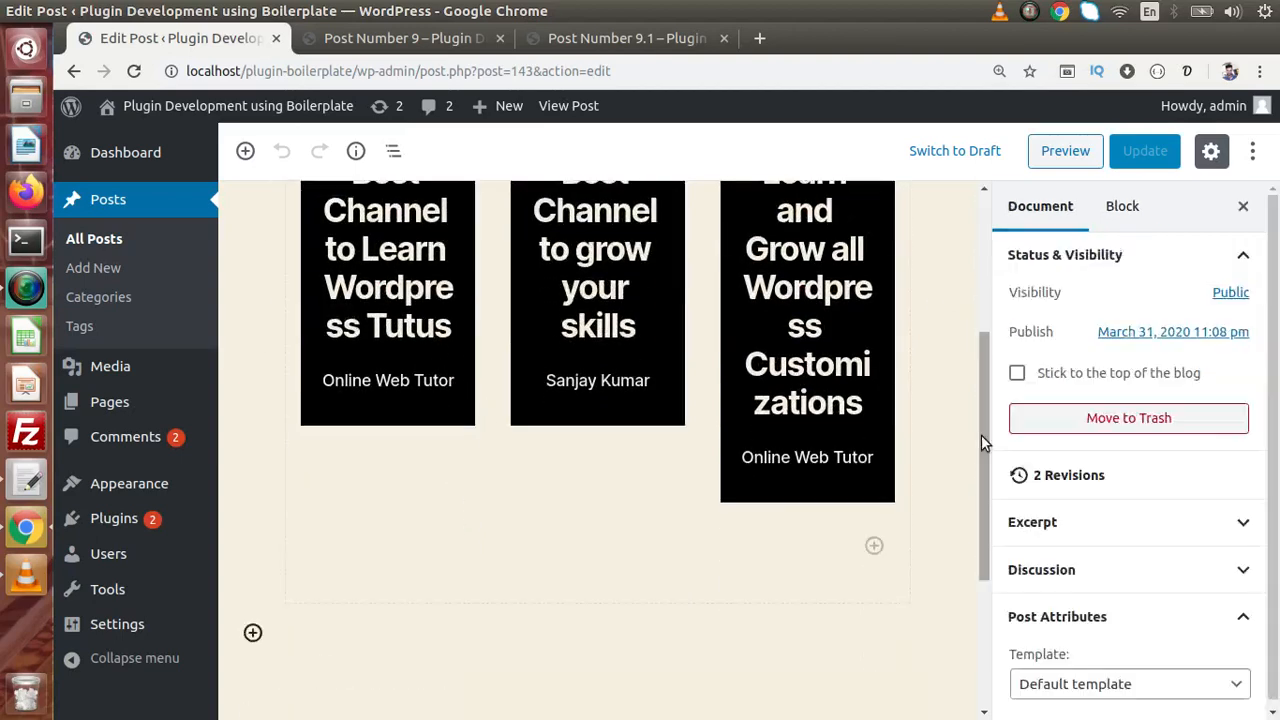
drag(981, 435, 978, 327)
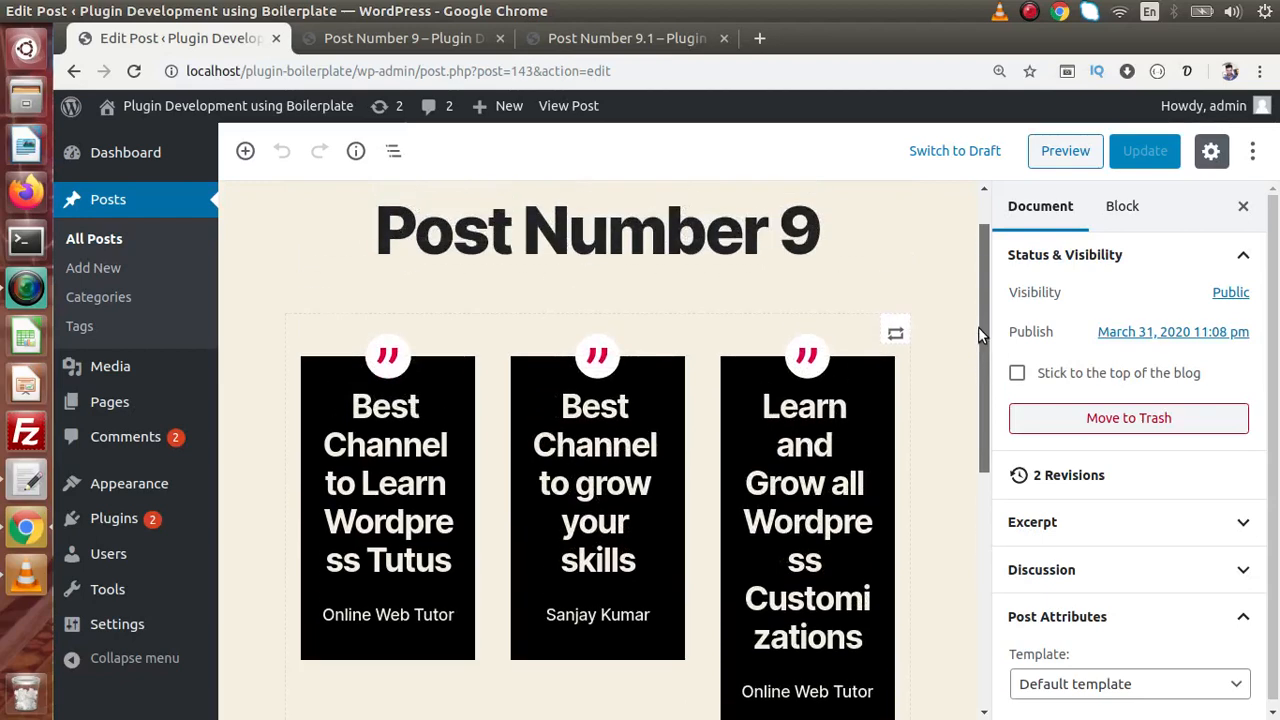
click(297, 329)
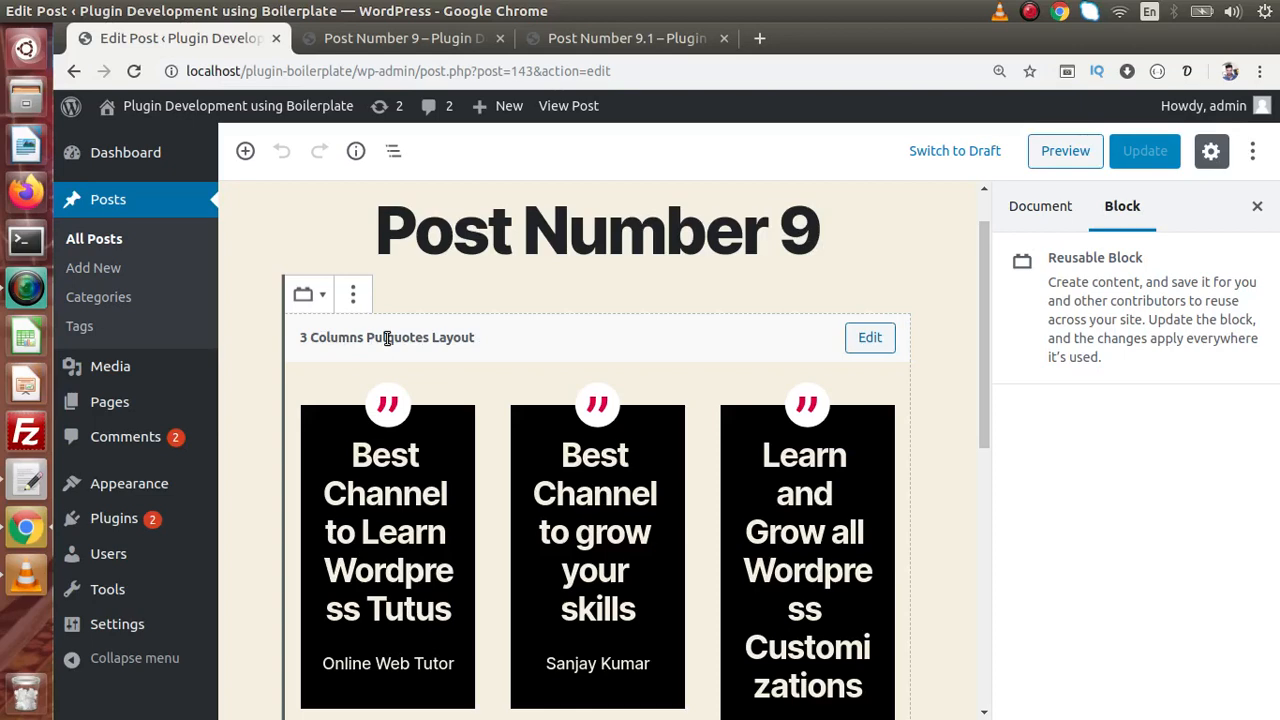
click(869, 337)
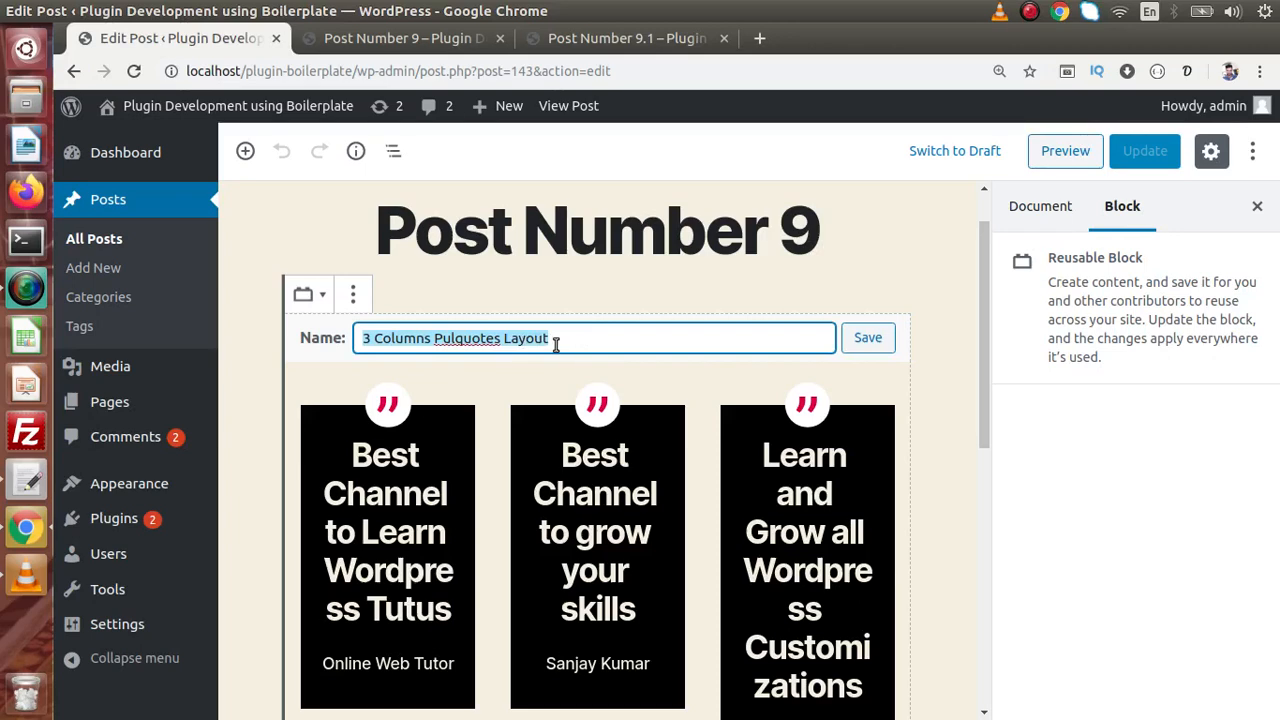
click(540, 379)
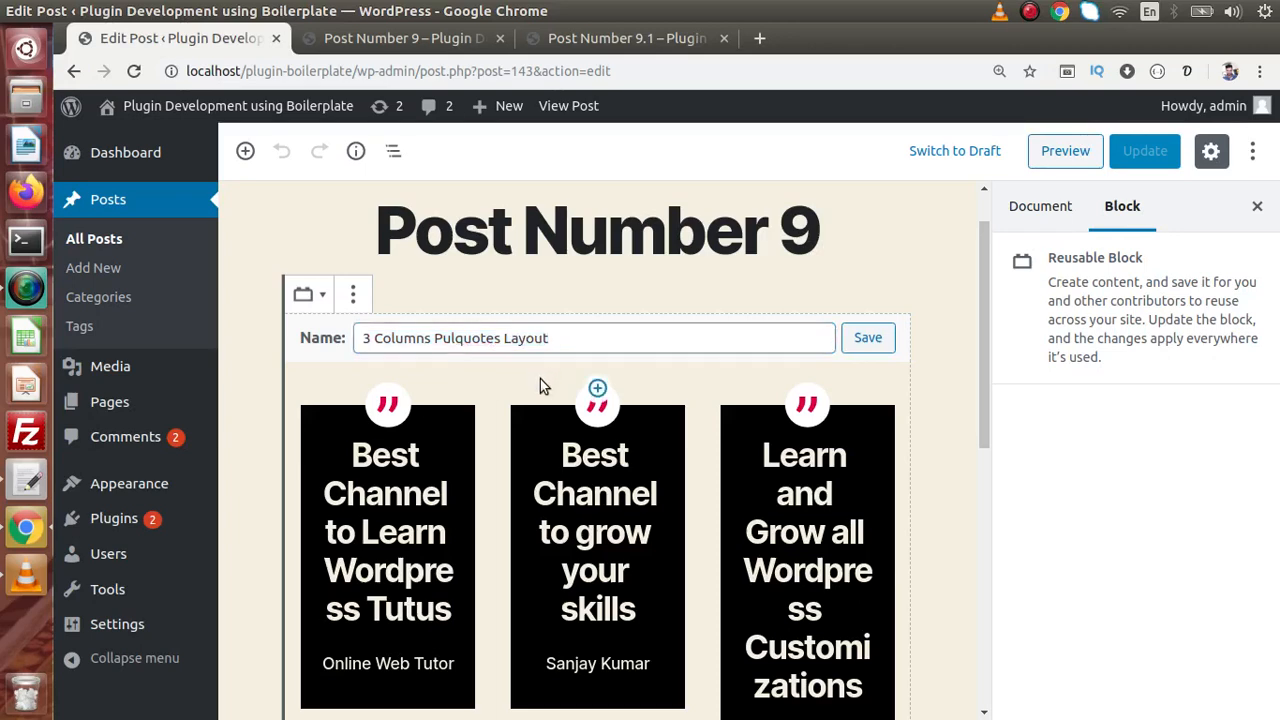
- Delete "Wordpress Tutus" from the first column's pullquote so its quote reads "Best Channel to Learn"
click(386, 422)
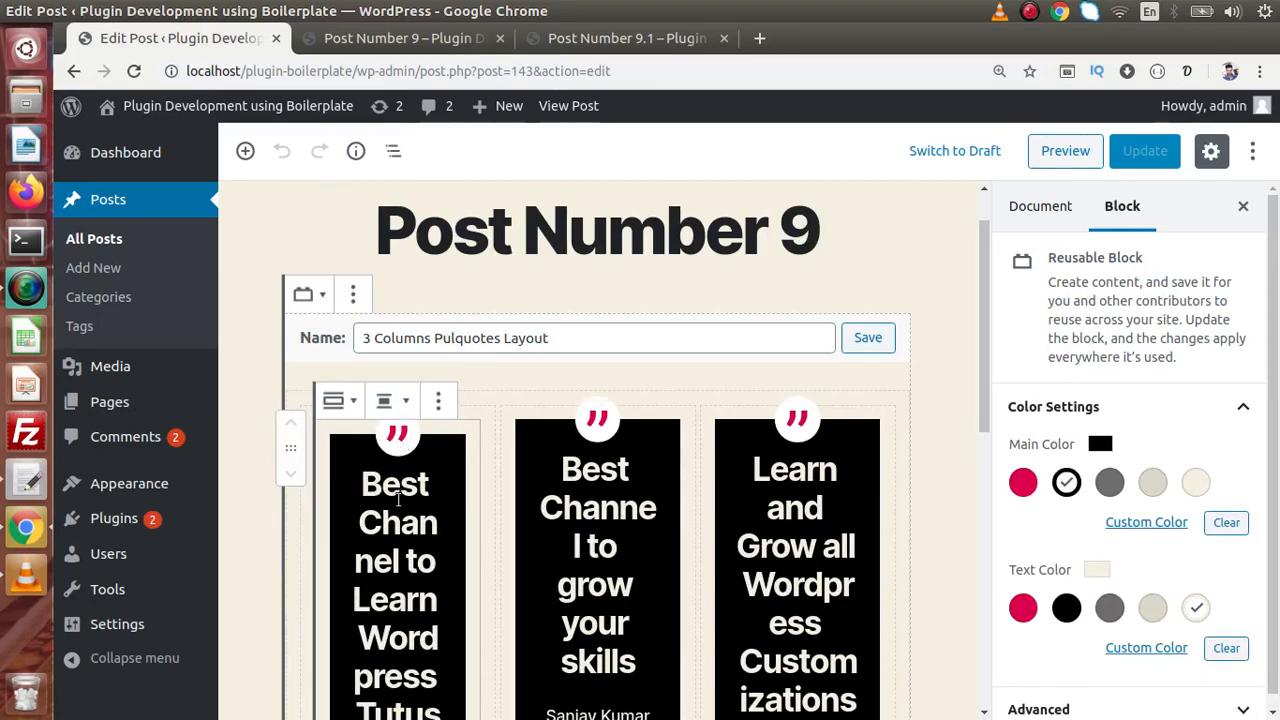
scroll(986, 368, down, 1)
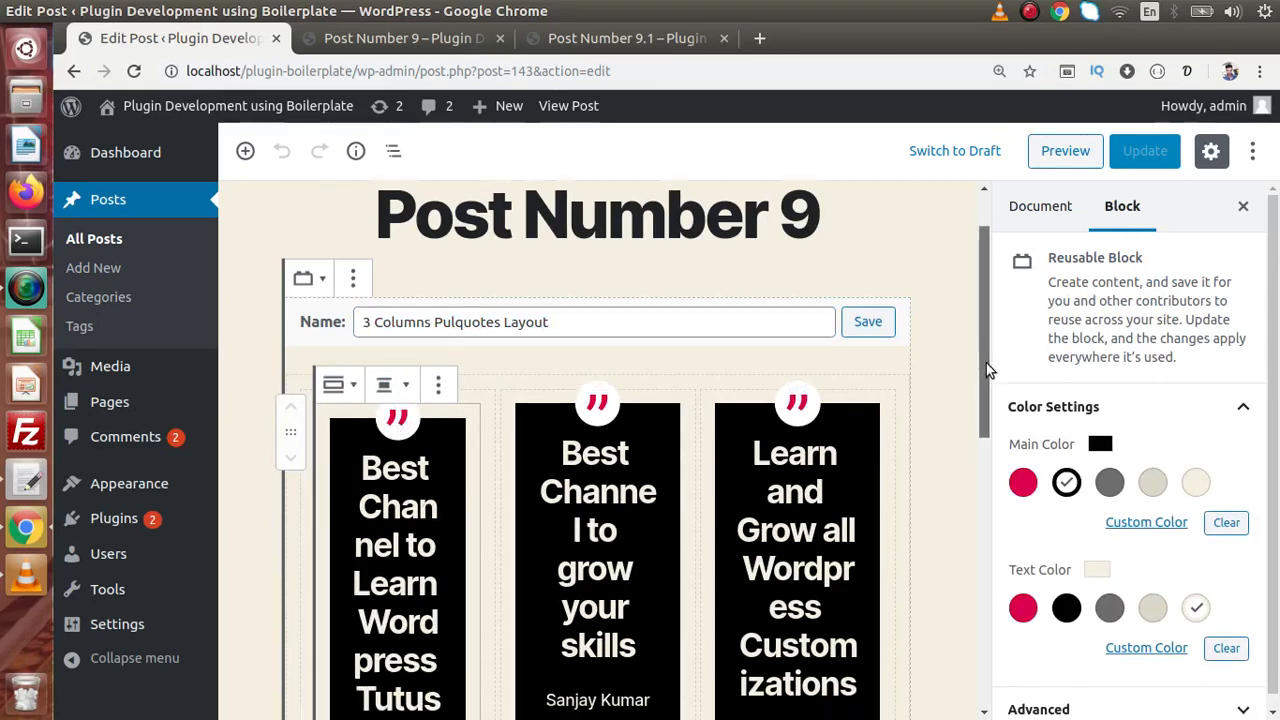
scroll(986, 363, down, 2)
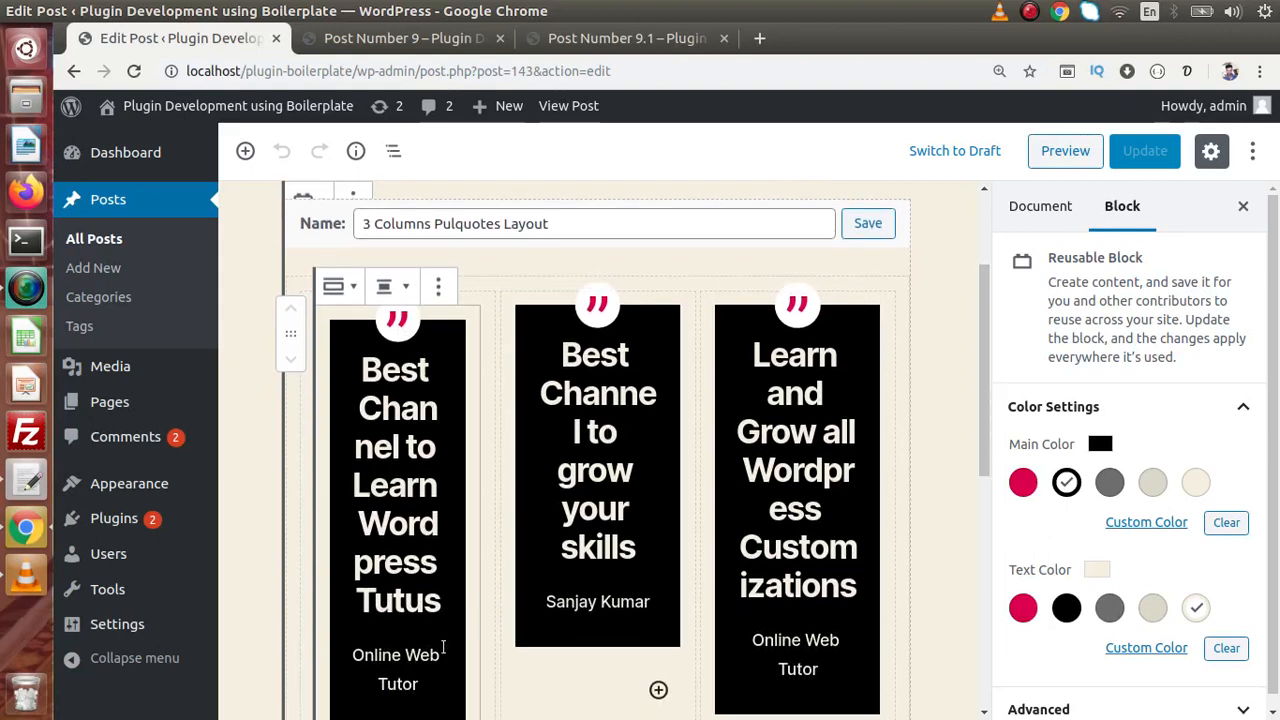
click(435, 580)
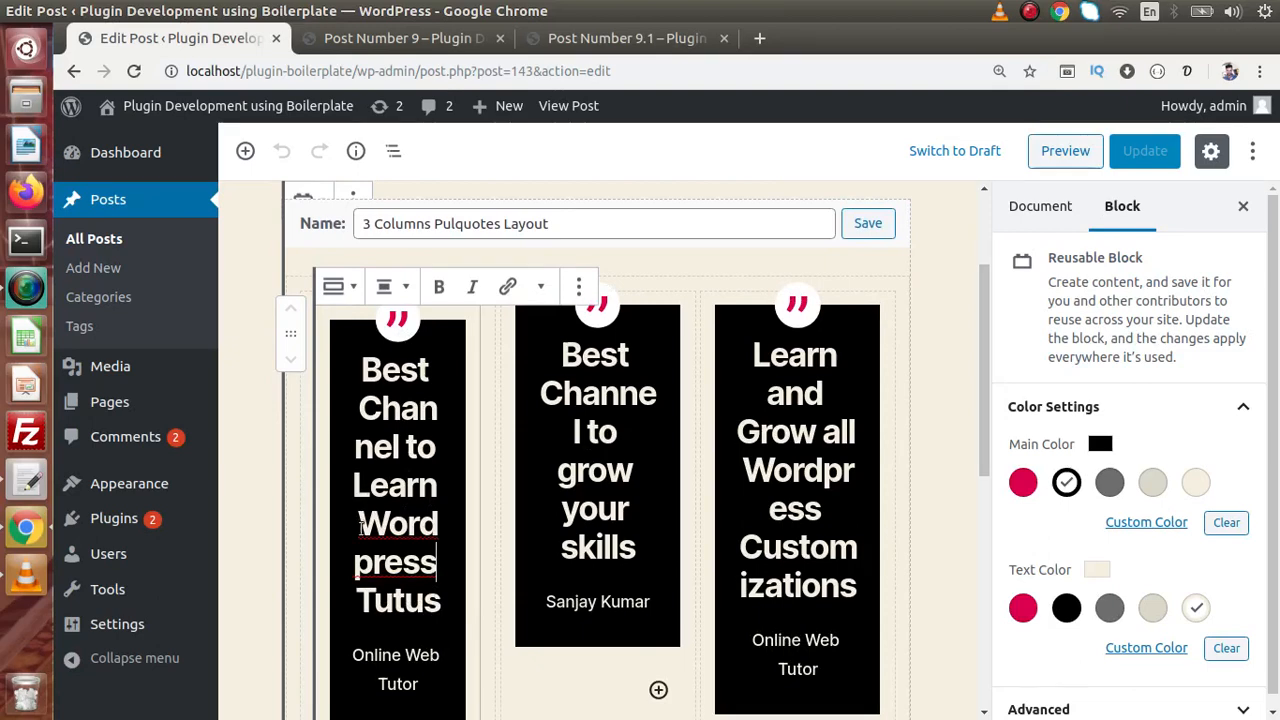
drag(363, 509, 437, 598)
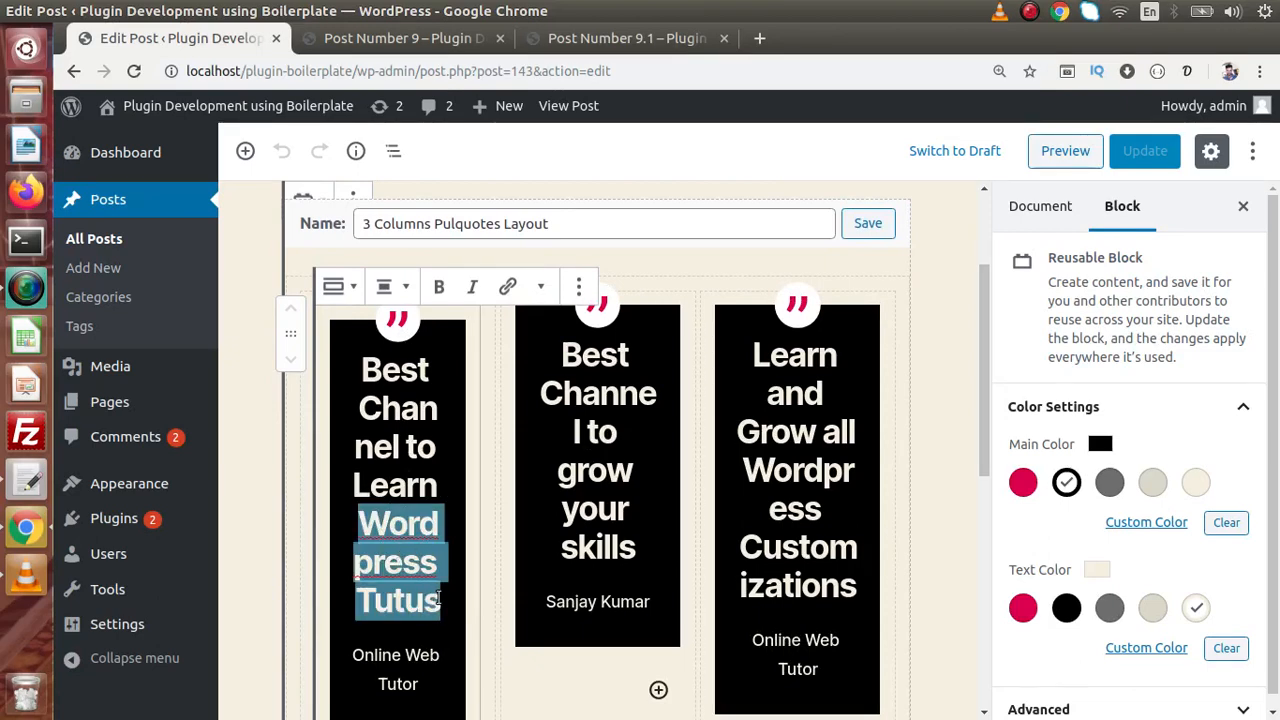
key(BackSpace)
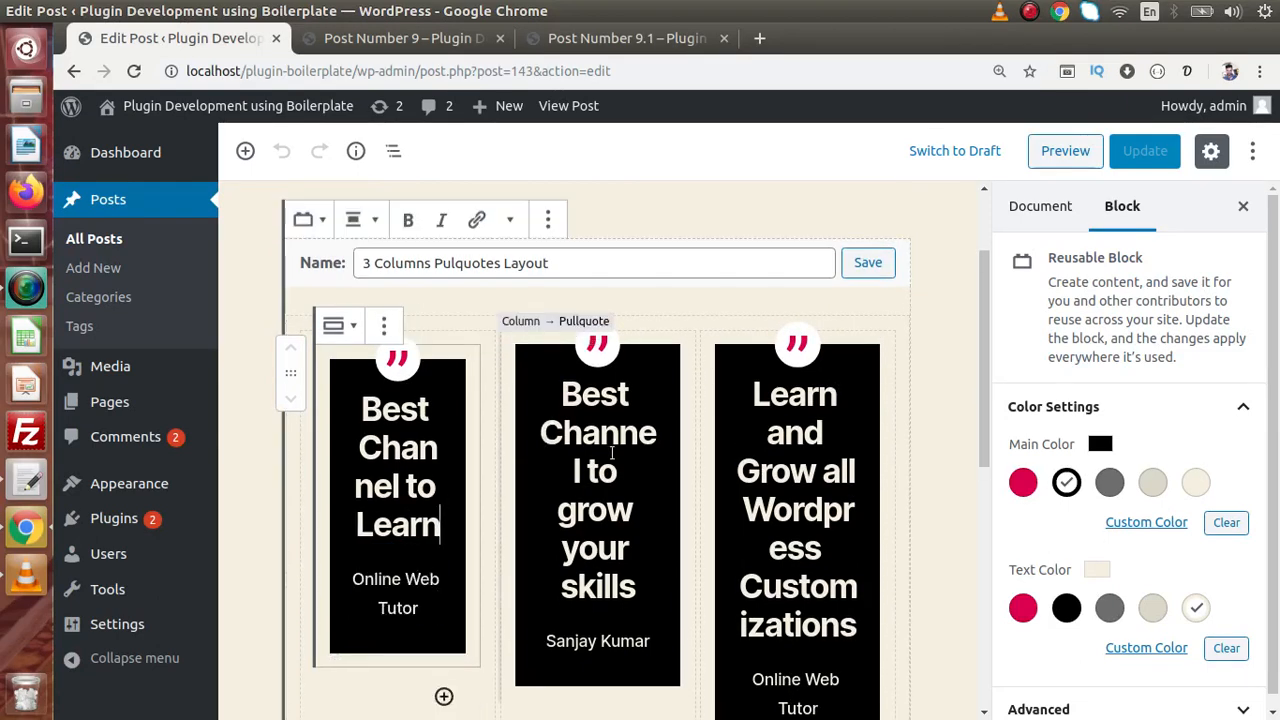
- Delete "to grow your skills" from the second column's pullquote so it reads "Best Channel", and save the reusable block
click(1075, 209)
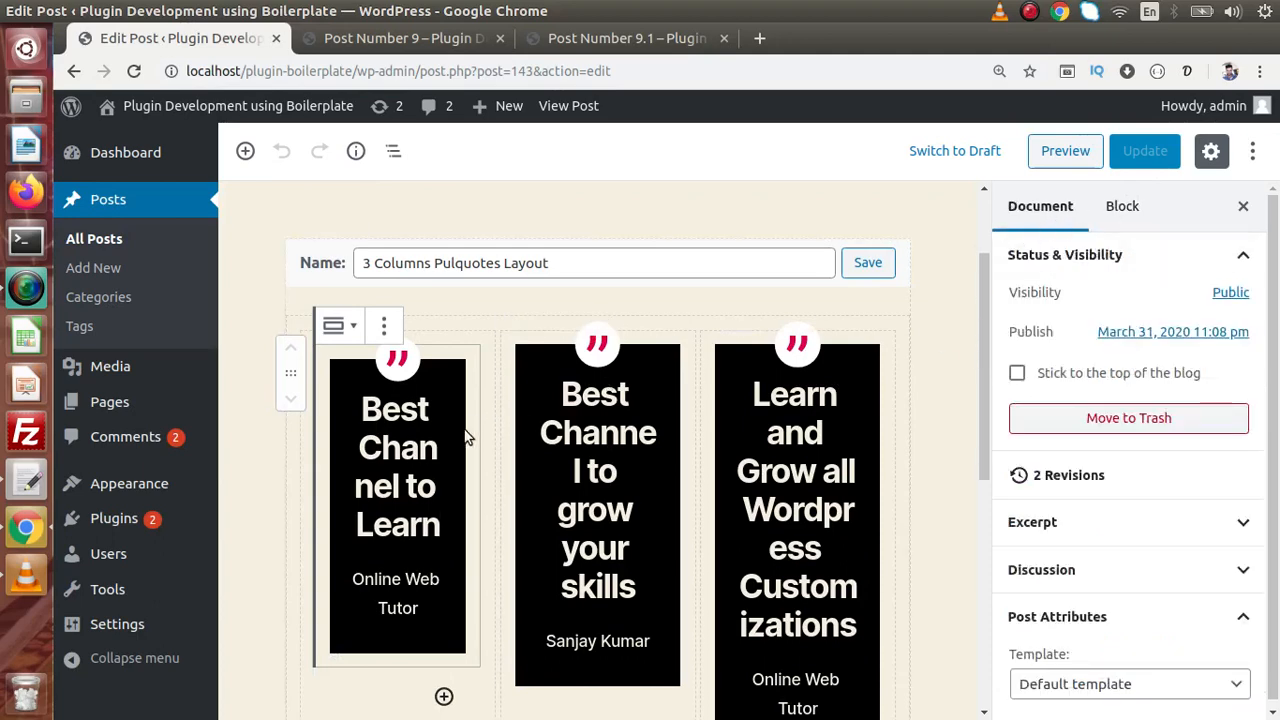
click(322, 450)
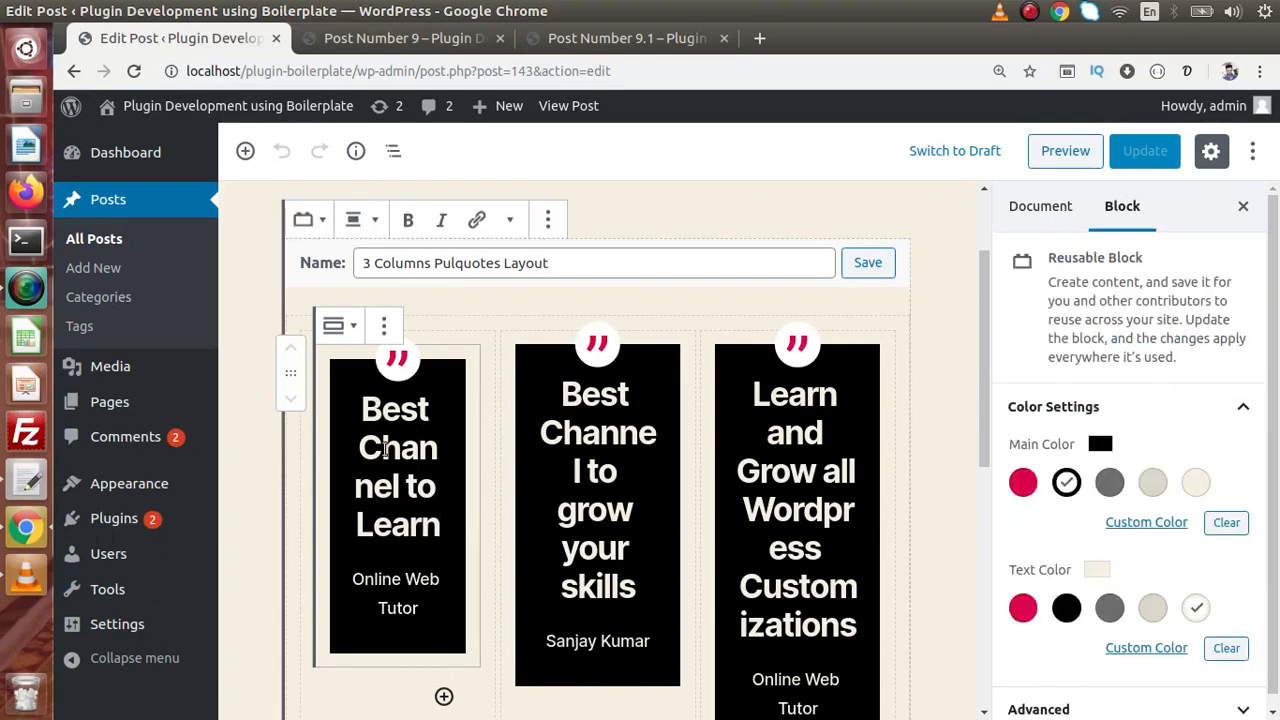
click(622, 432)
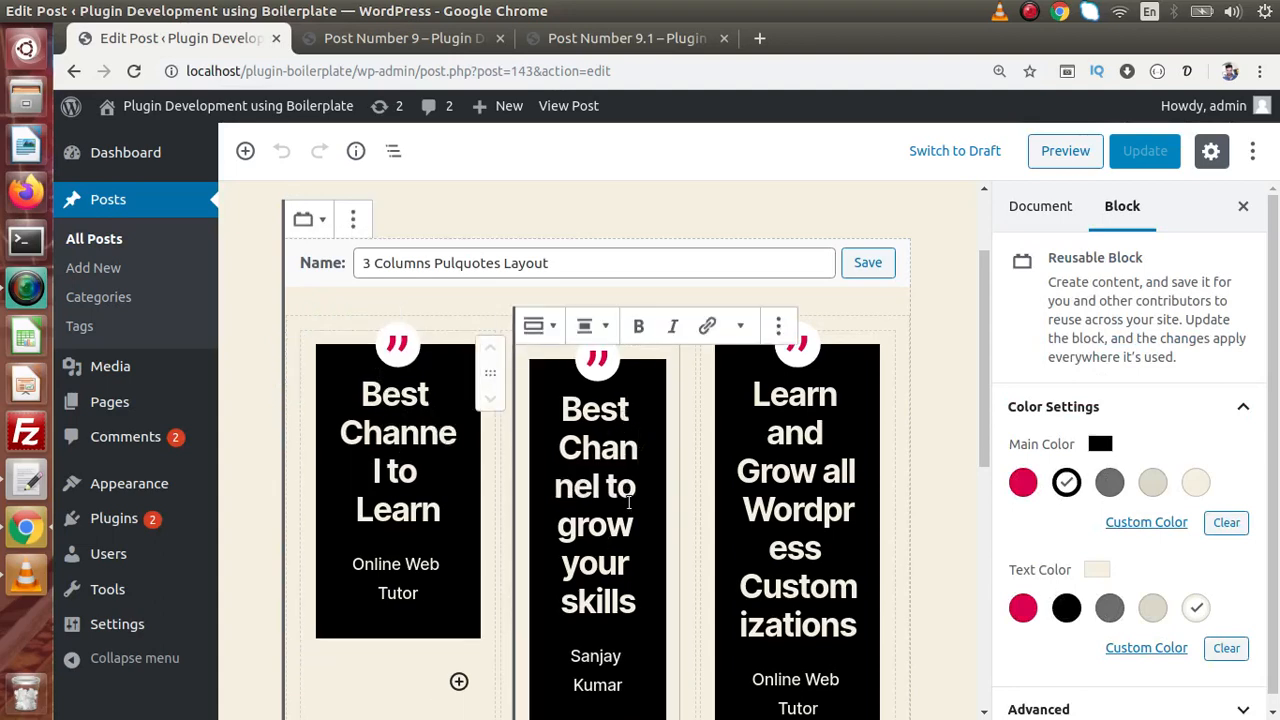
drag(606, 487, 636, 600)
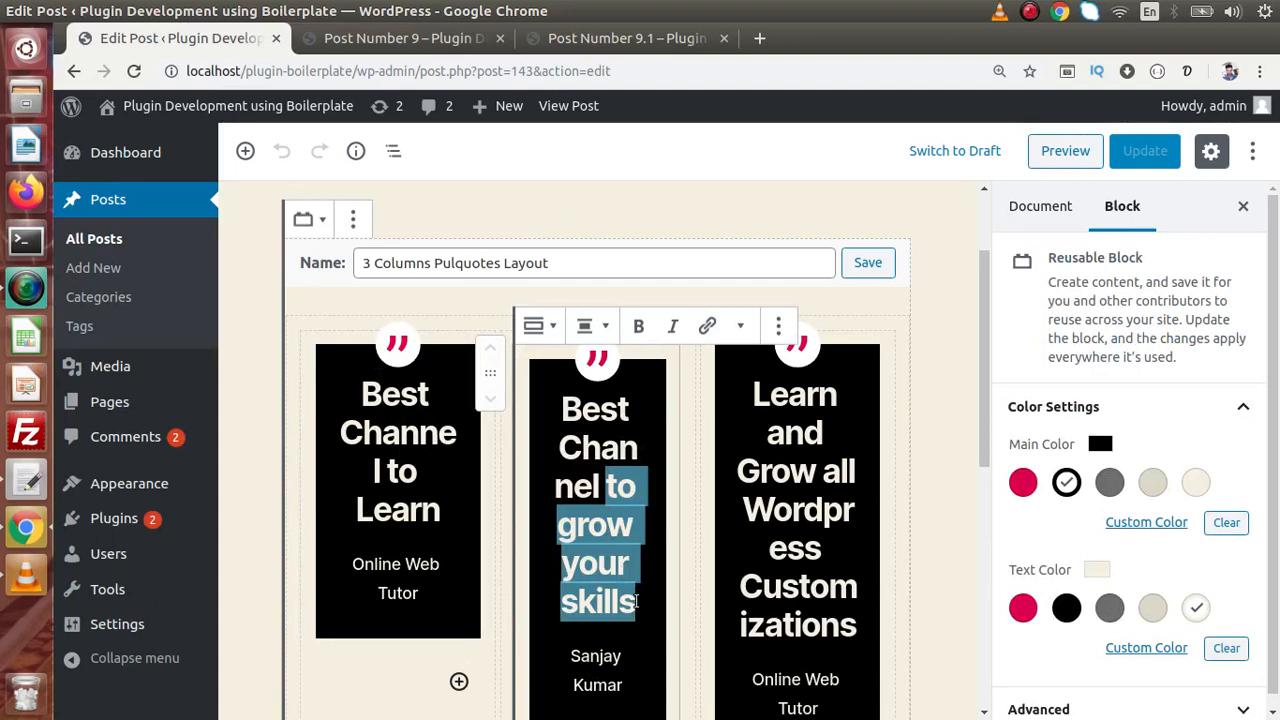
key(BackSpace)
click(943, 442)
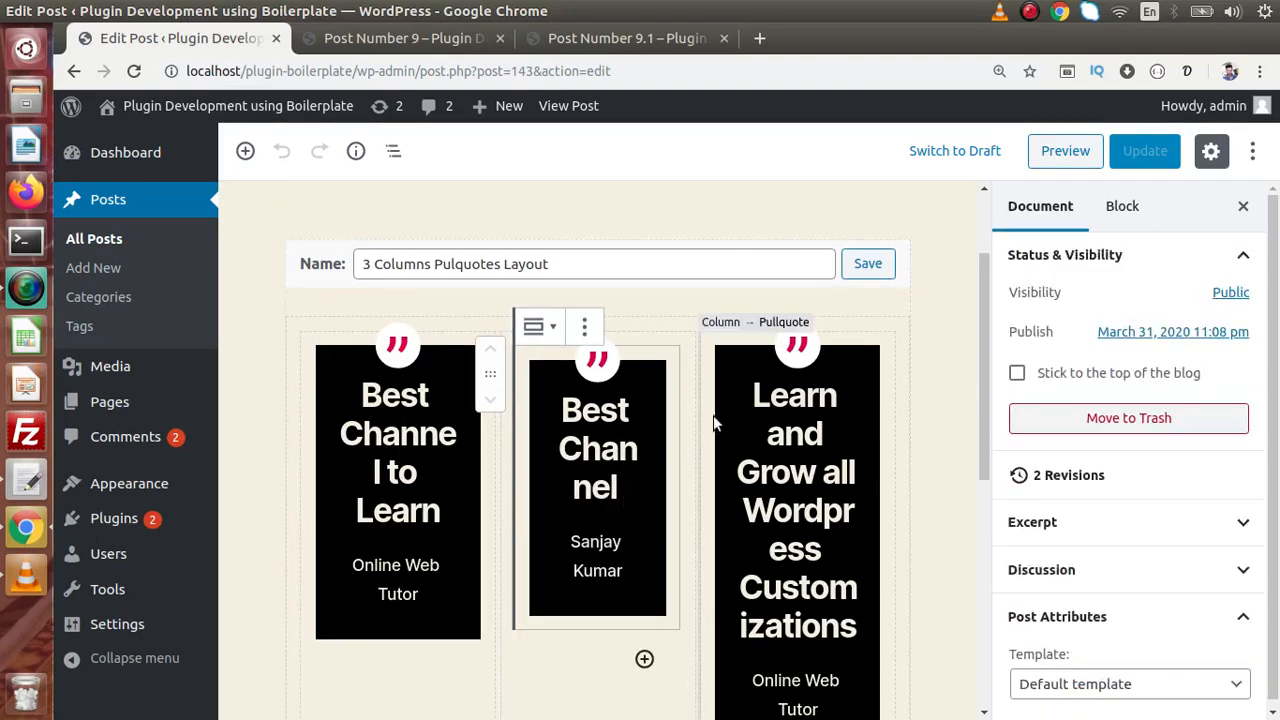
click(878, 265)
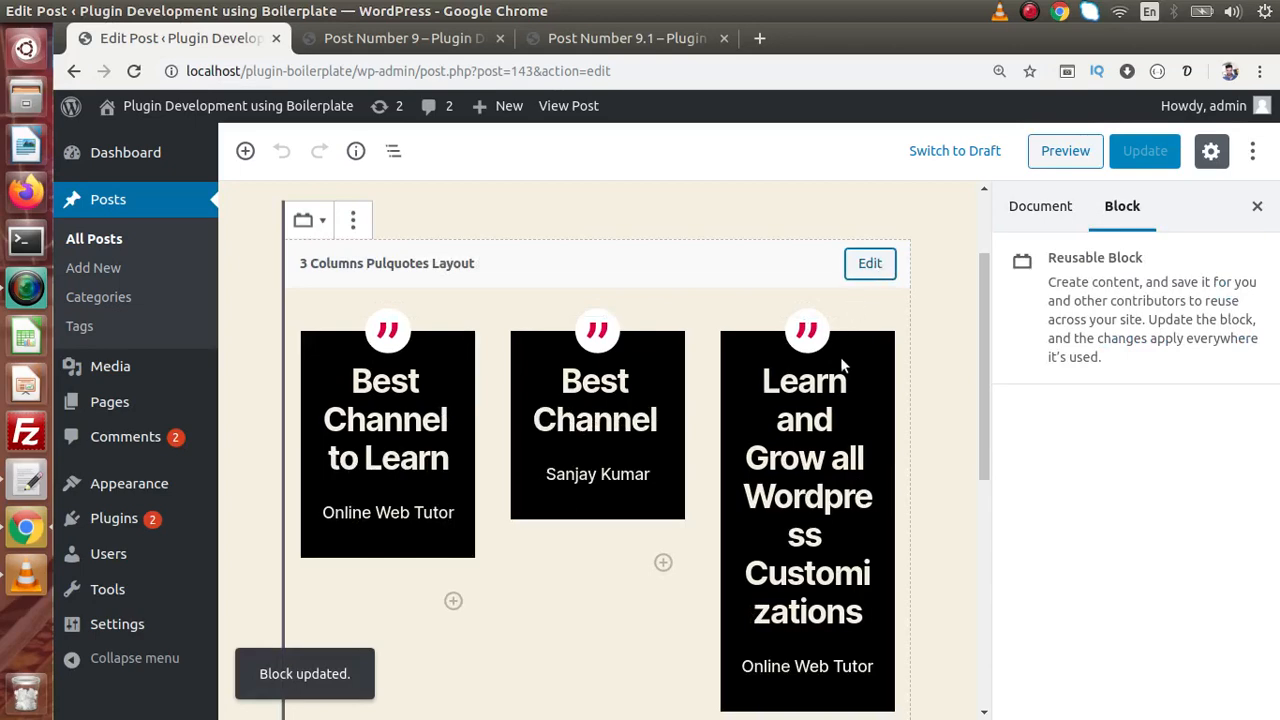
- Reload the live pages of Post Number 9.1 and Post Number 9 to check the first and second pullquotes on each
click(644, 40)
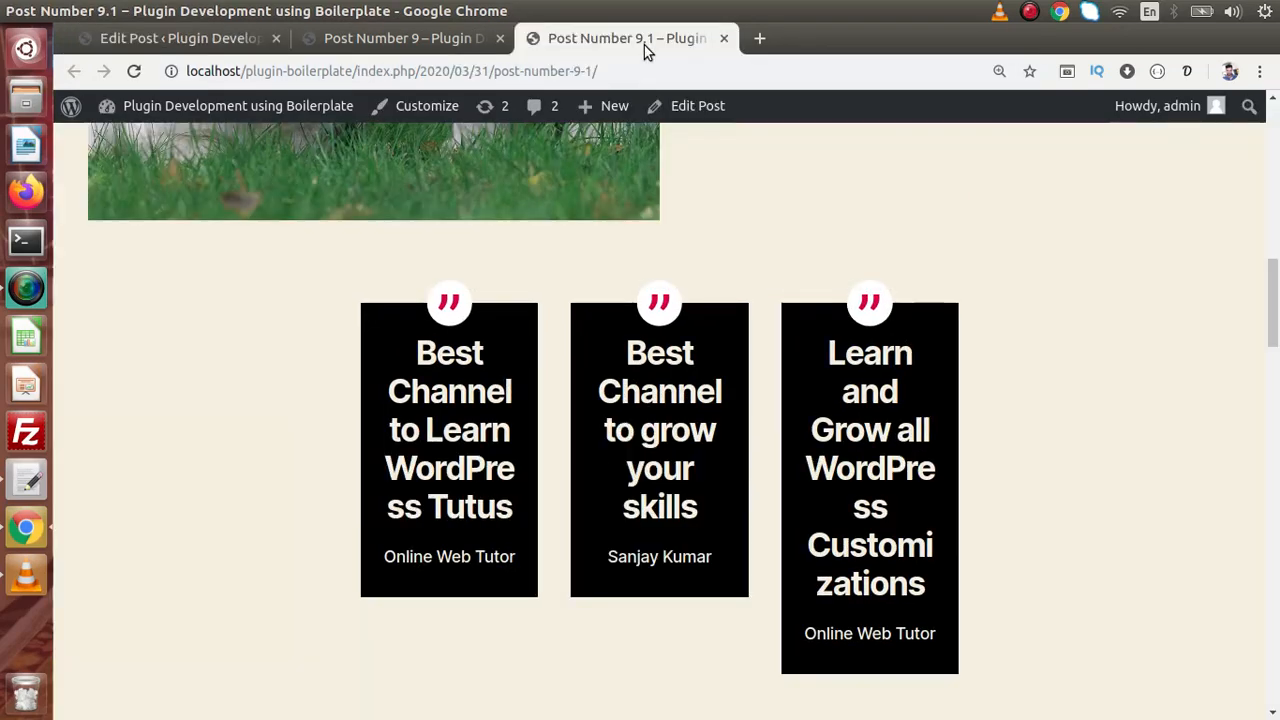
key(F5)
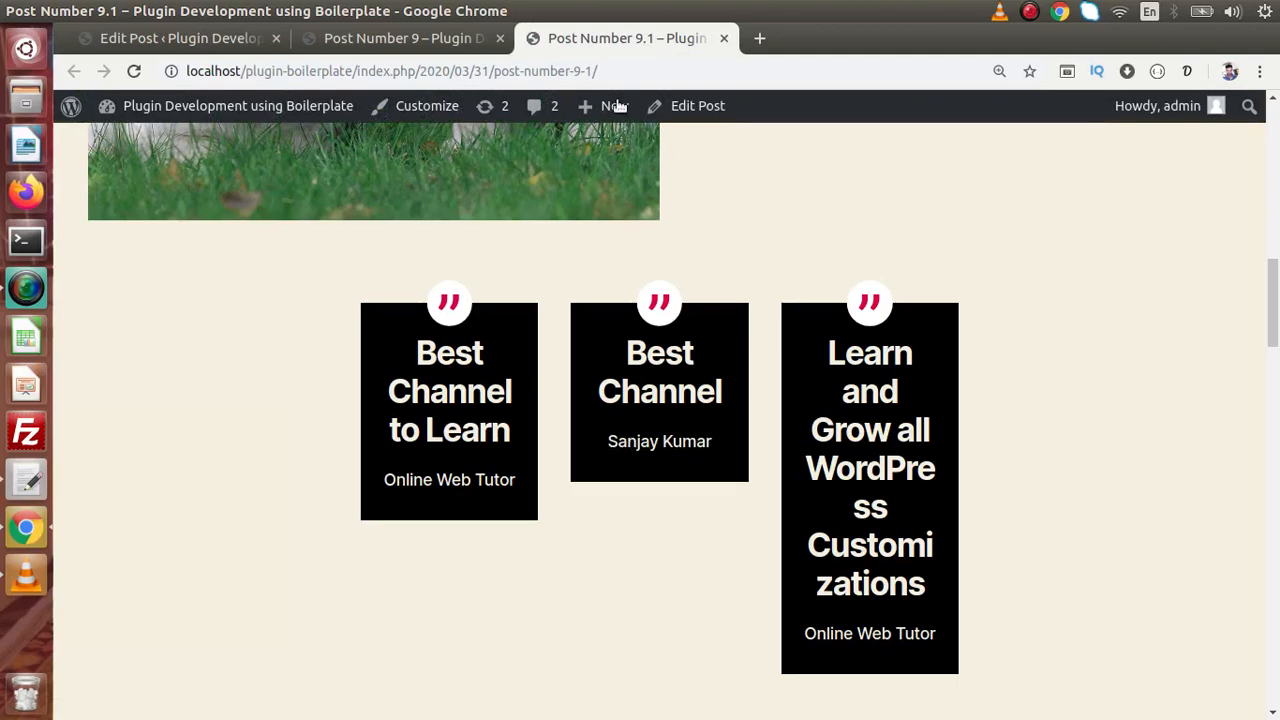
drag(595, 70, 548, 70)
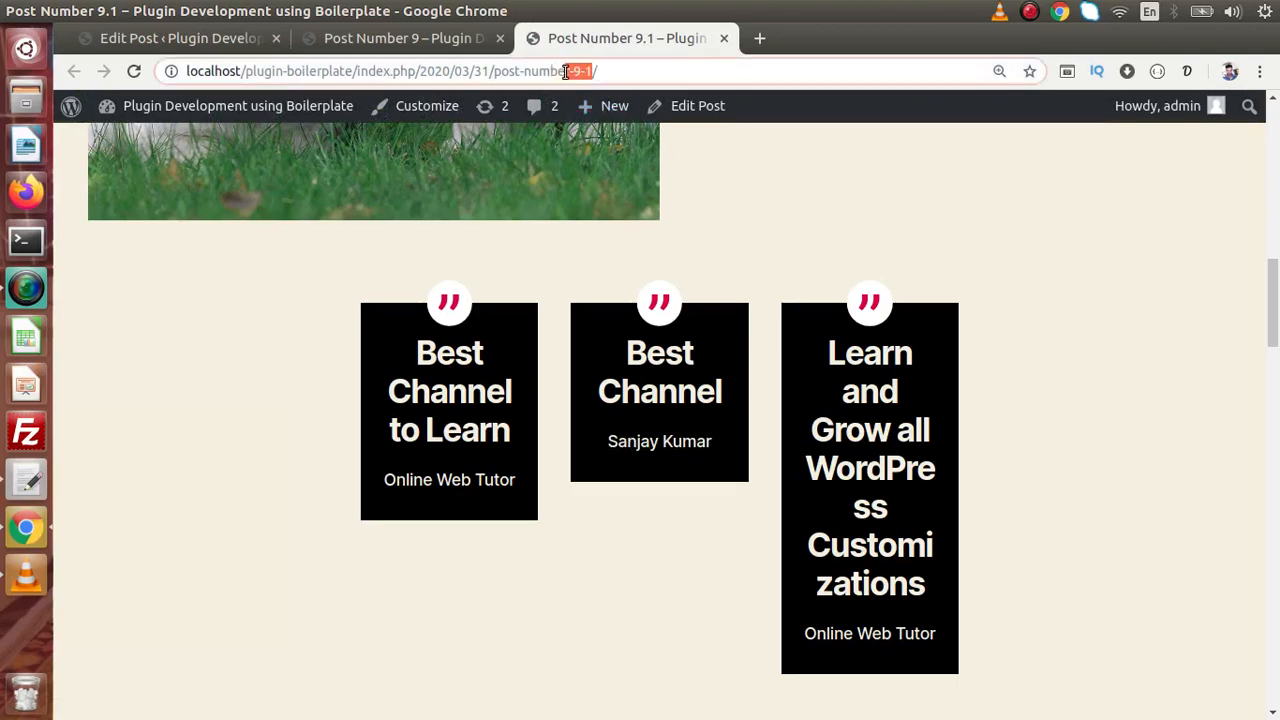
click(707, 167)
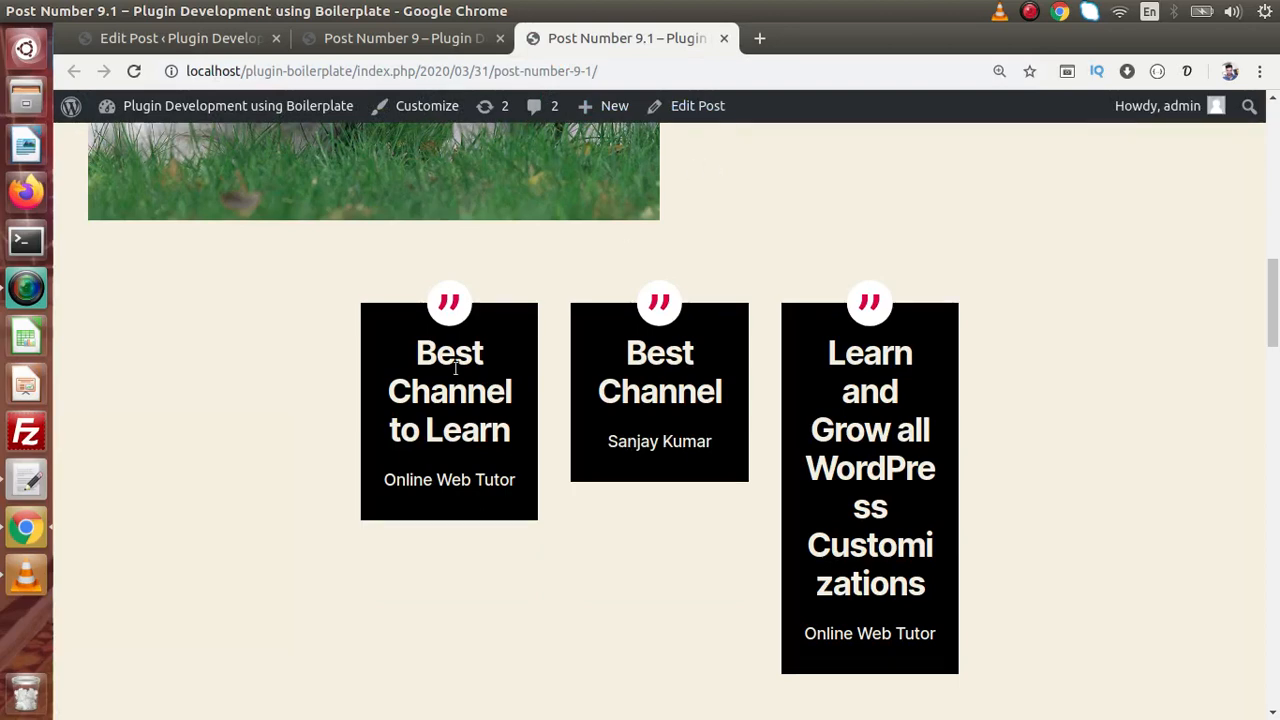
click(452, 40)
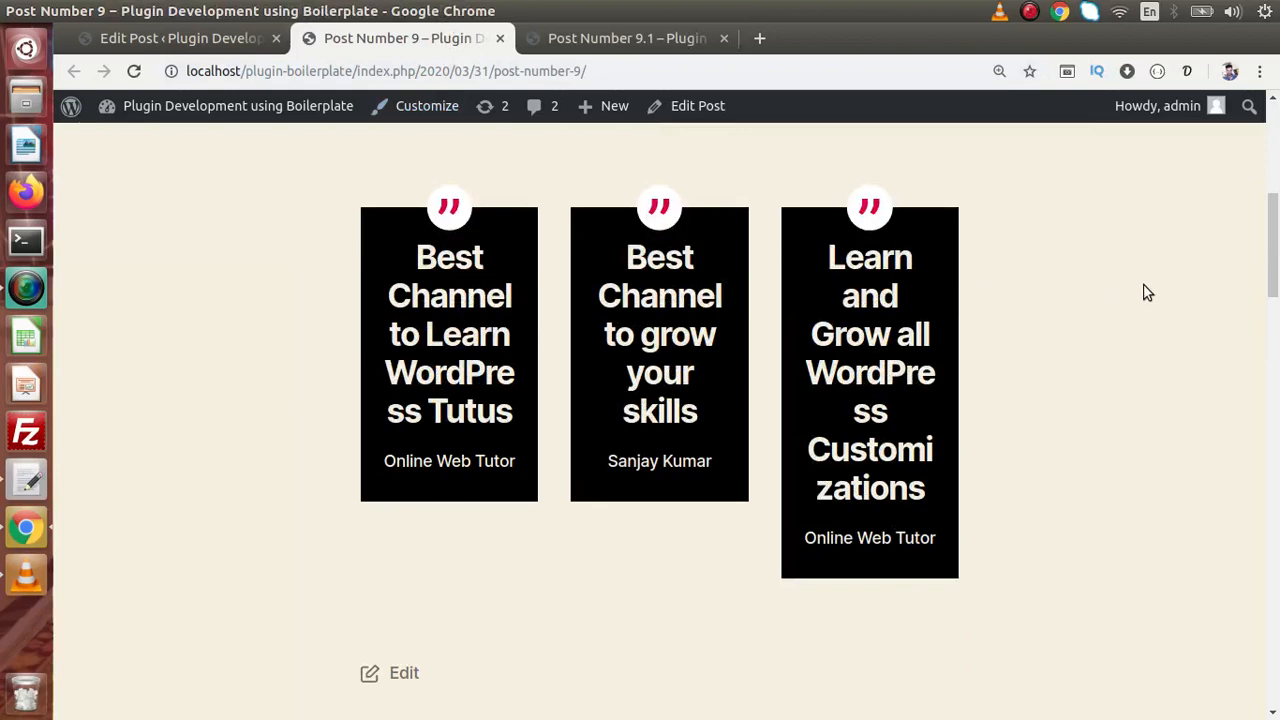
key(ctrl+r)
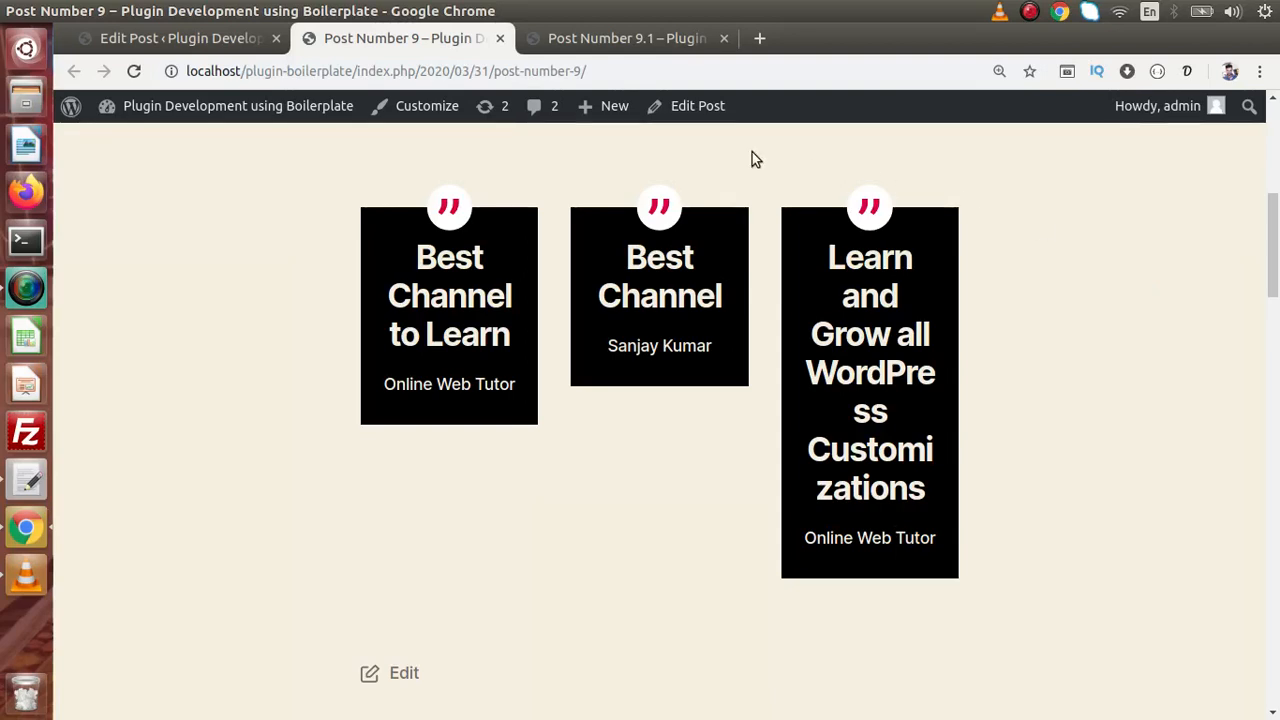
- Return to the Post Number 9 editor and open the management list of all reusable blocks to view the block's available actions
click(262, 38)
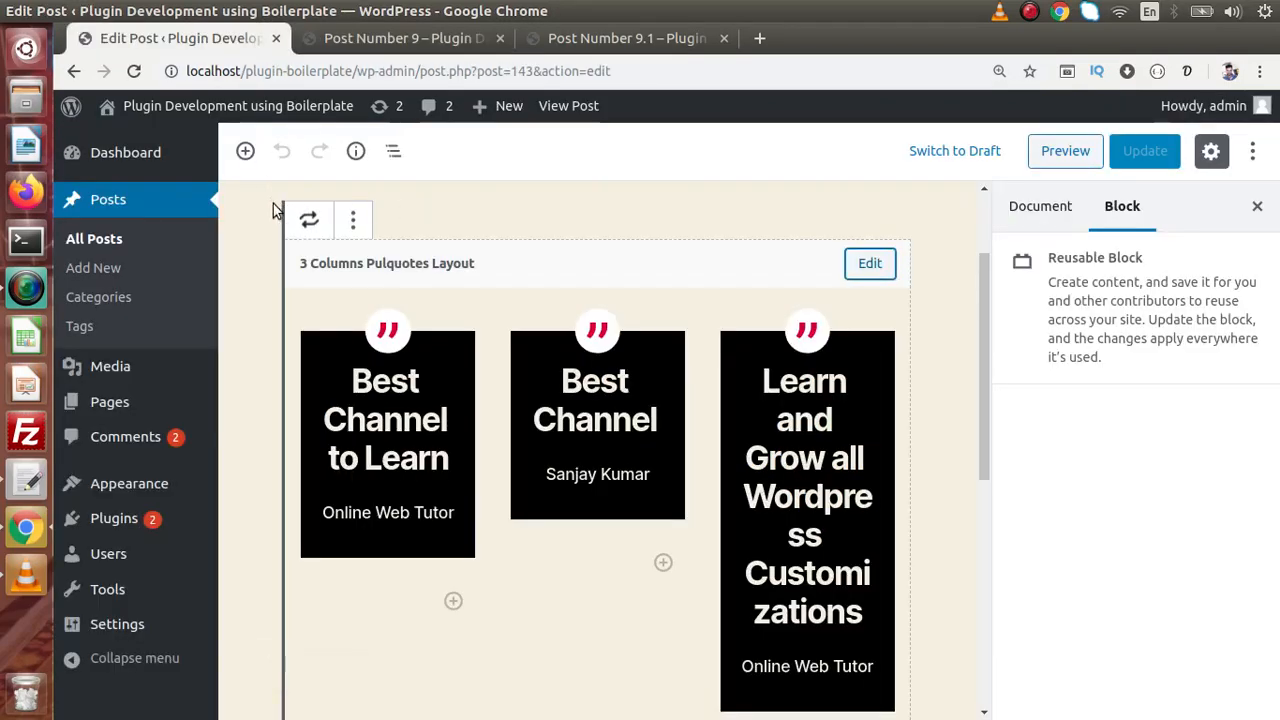
click(242, 211)
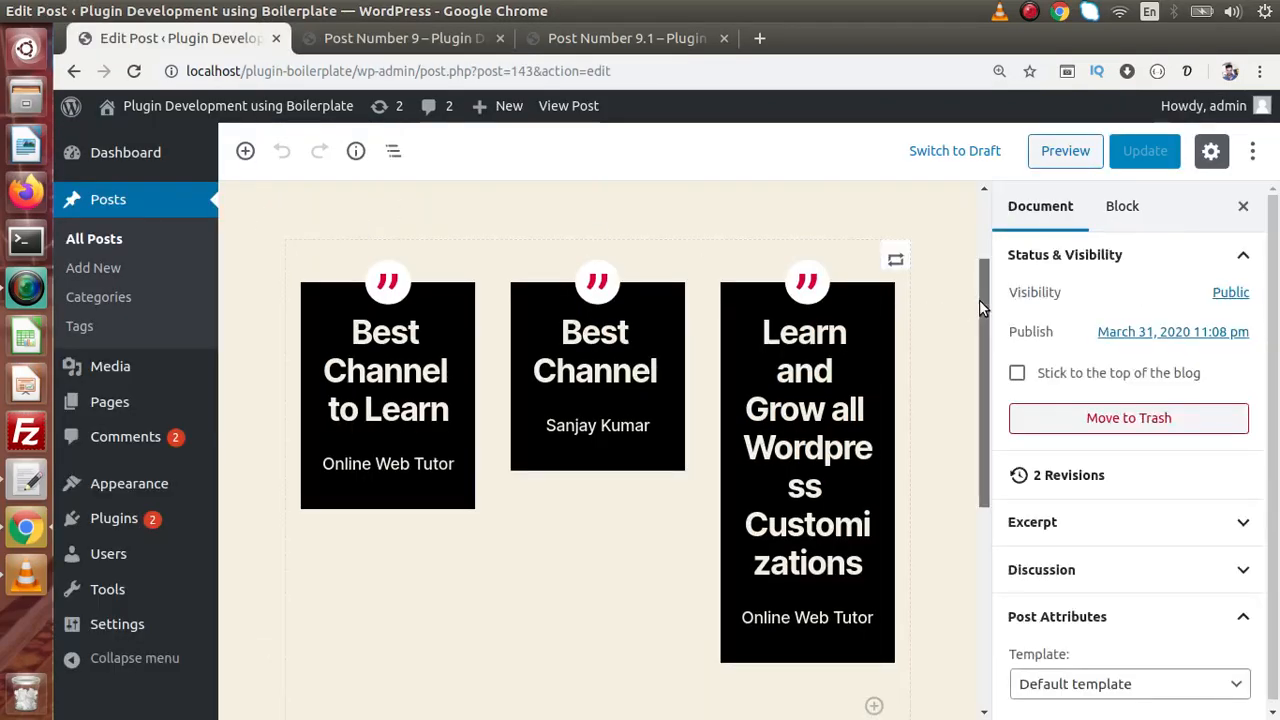
drag(977, 300, 978, 228)
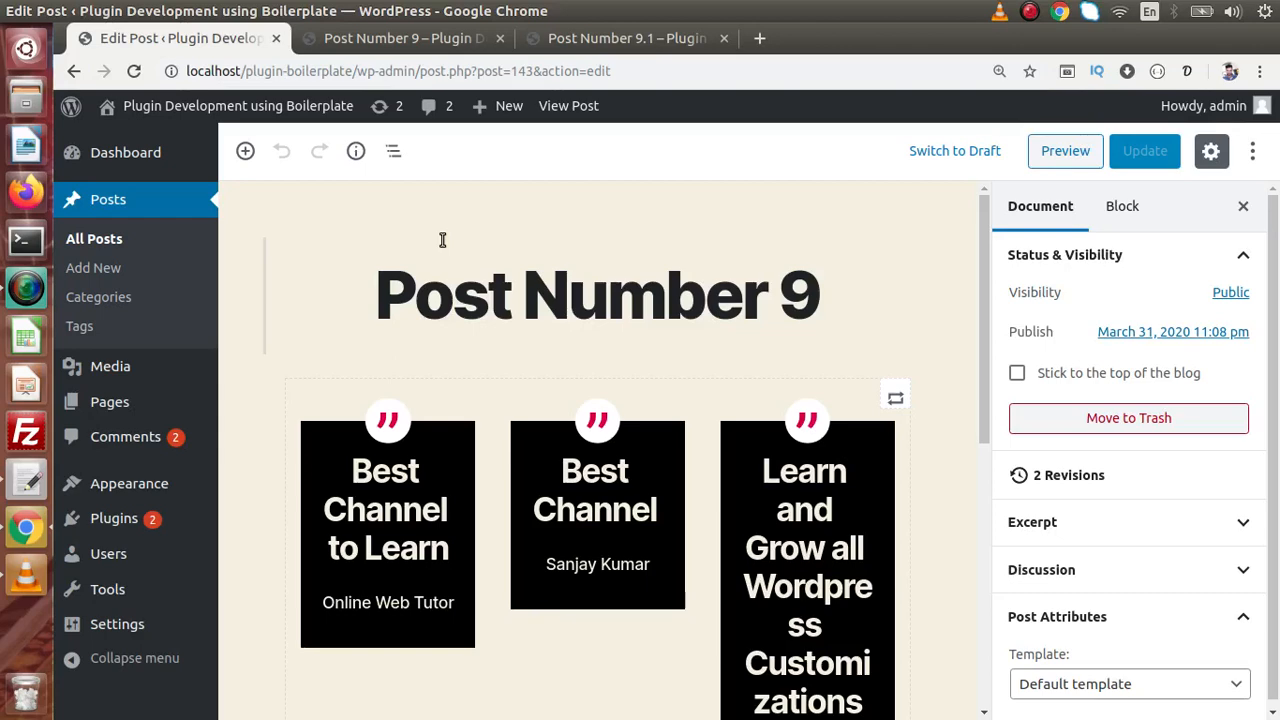
click(245, 150)
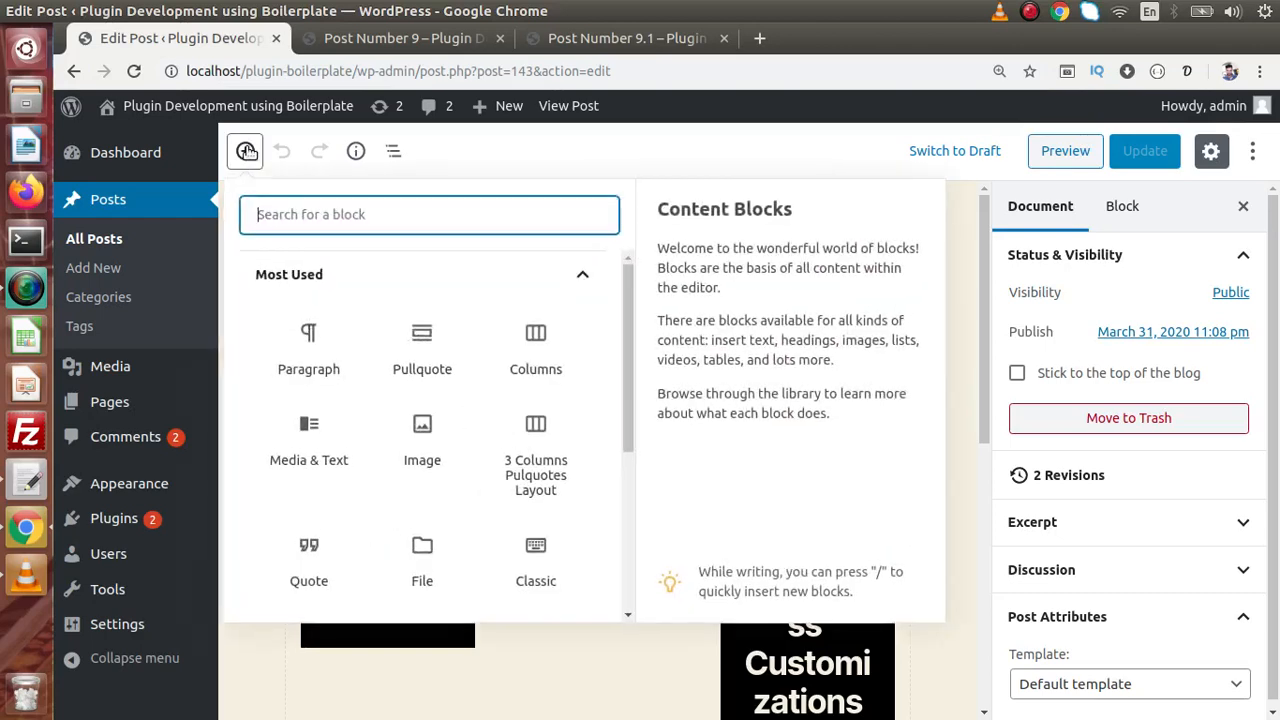
click(584, 276)
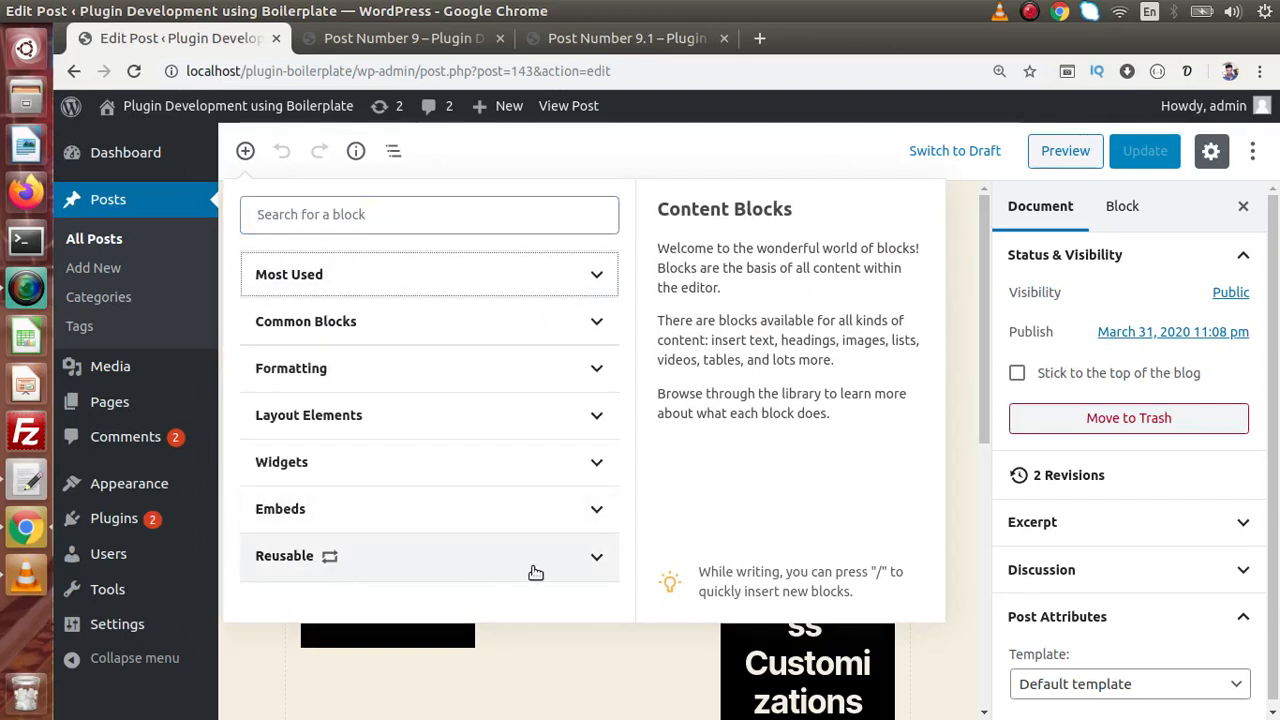
click(605, 567)
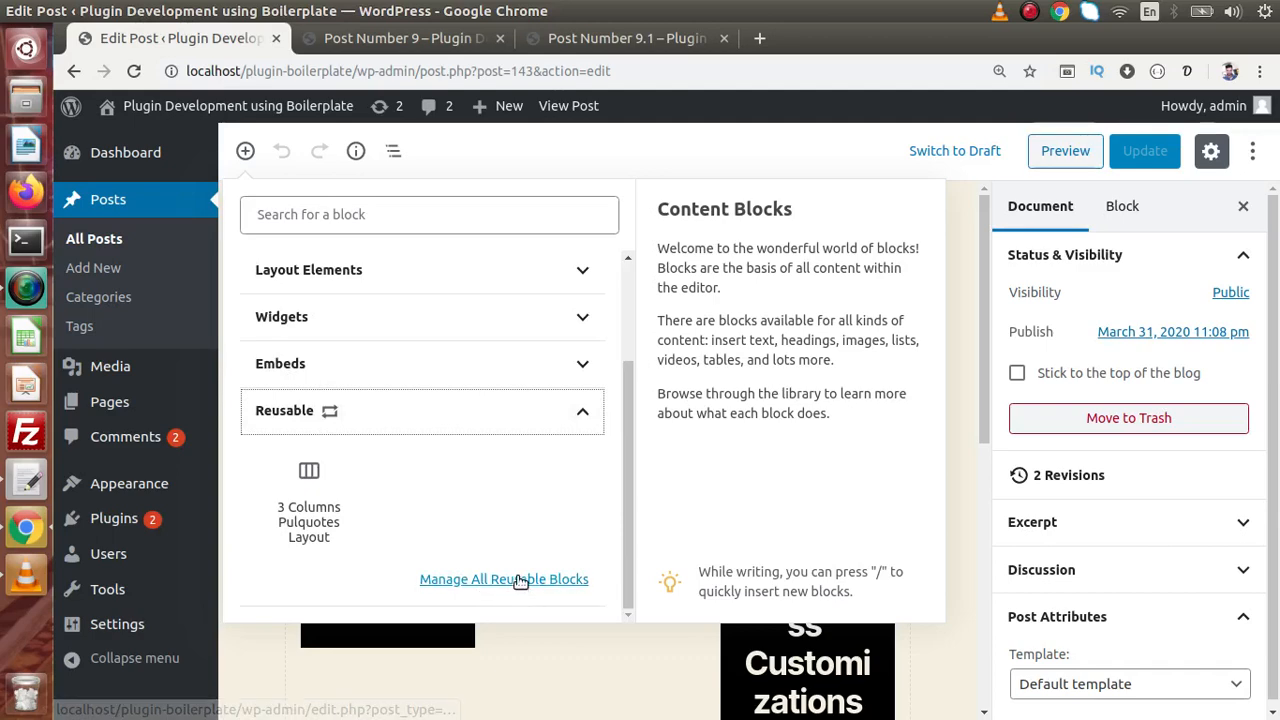
click(518, 581)
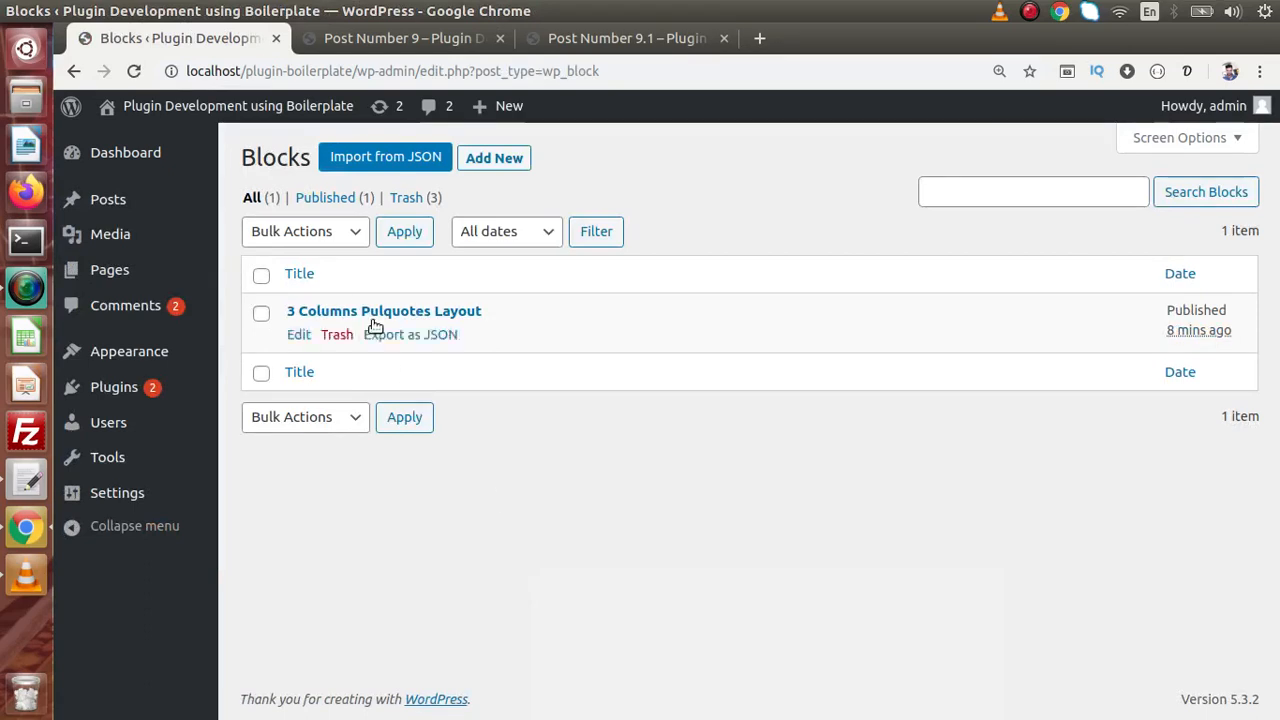
mouse_move(423, 329)
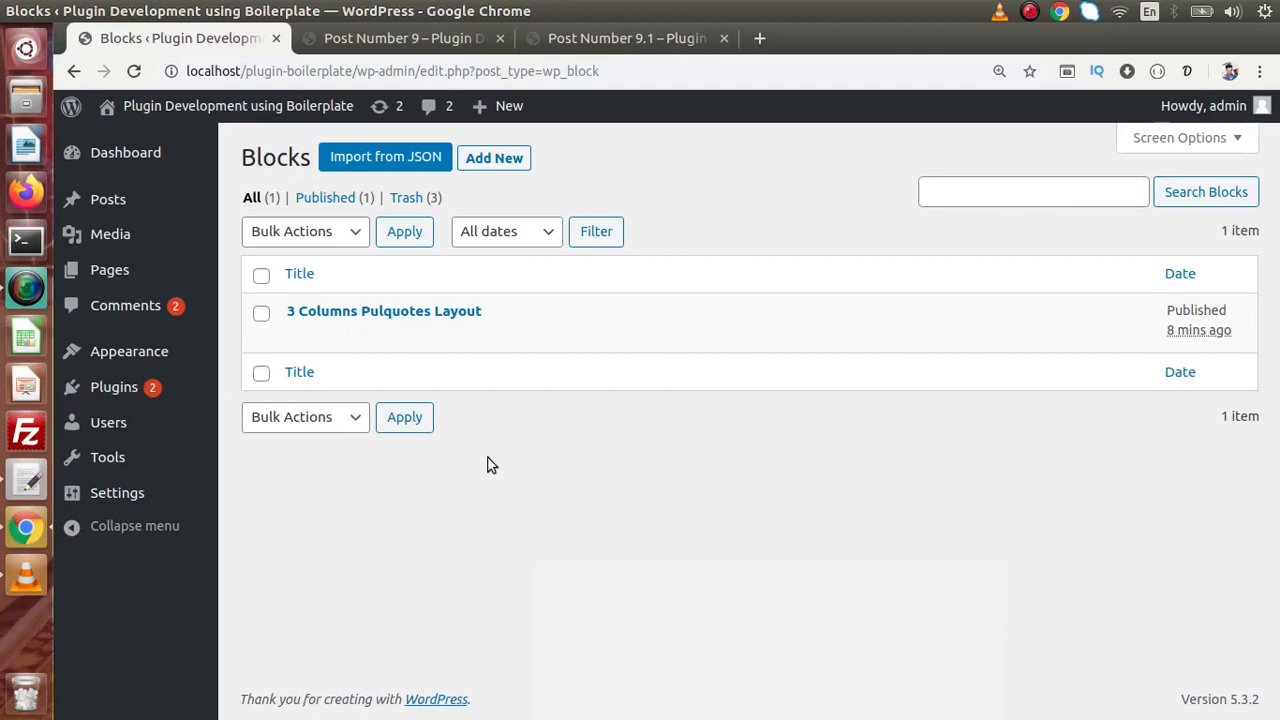
- Switch to the gutenberg-intro.txt tutorial notes in gedit
key(alt+Tab)
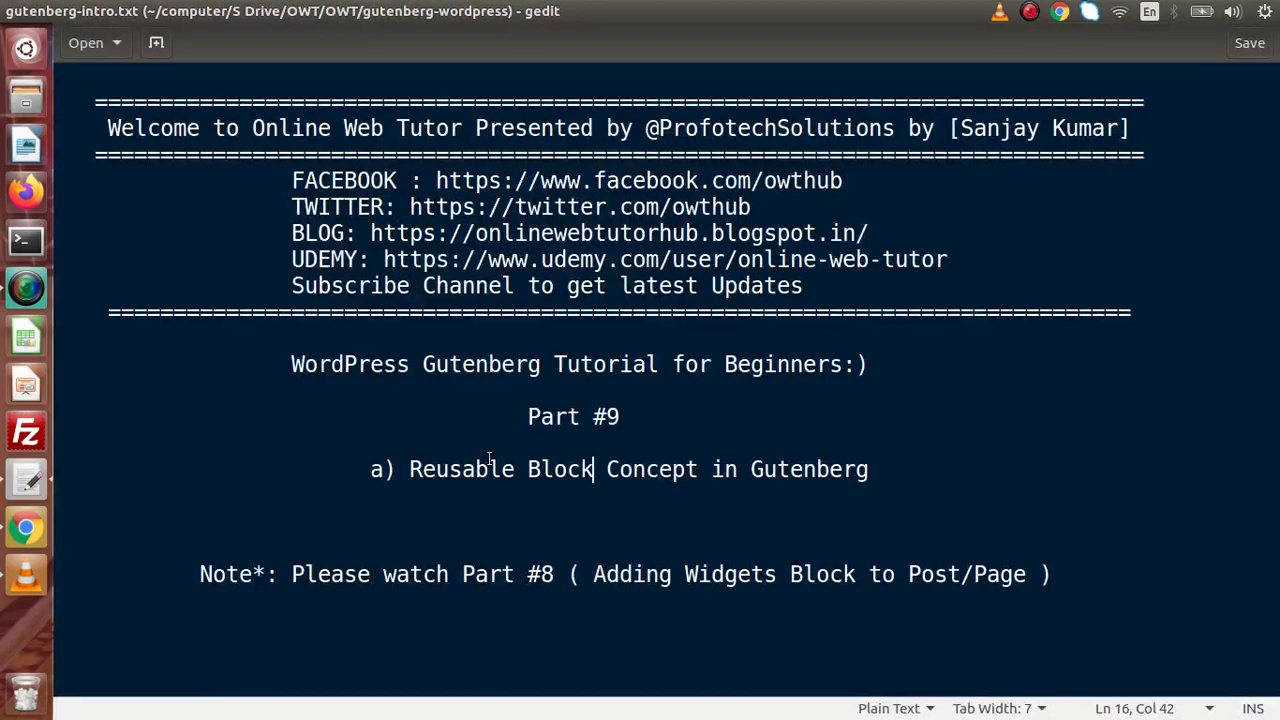